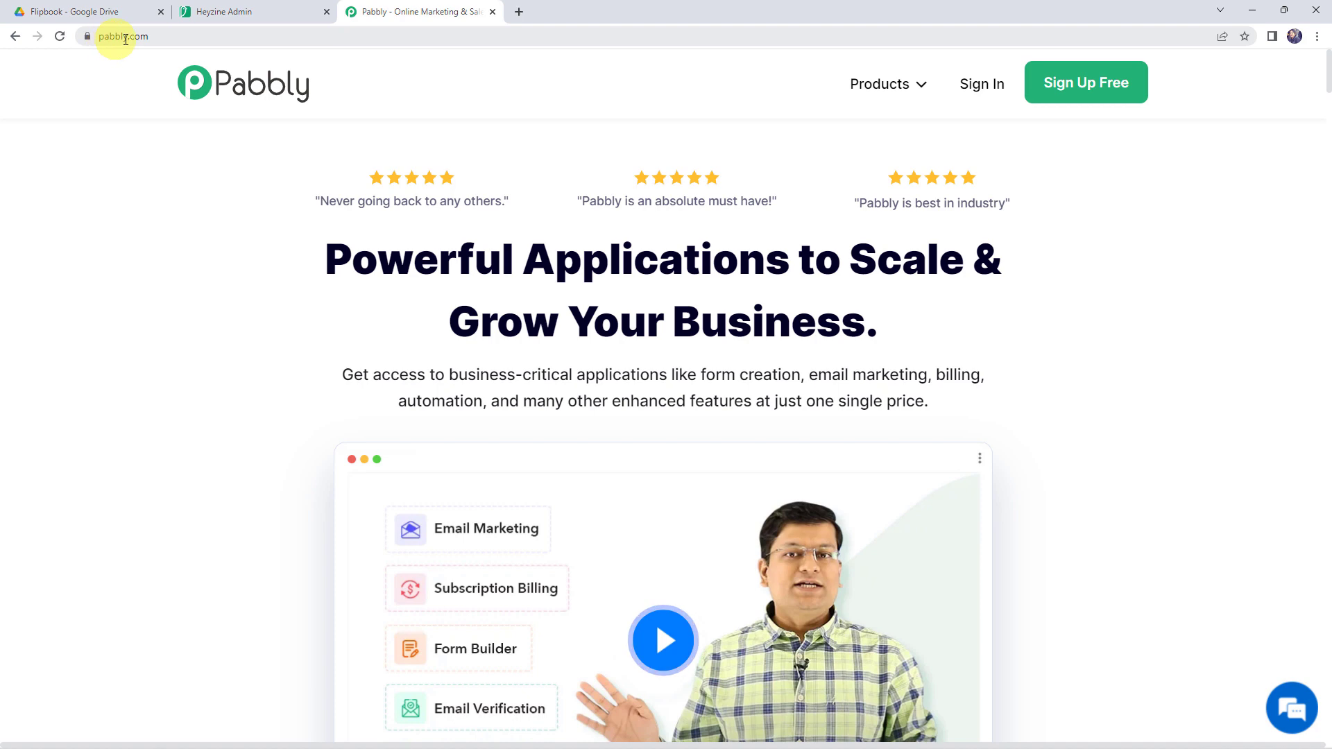
Sign in to Pabbly and open the Pabbly Connect workflow dashboard from All Apps
{"action": "left_click", "coordinate": [160, 38]}
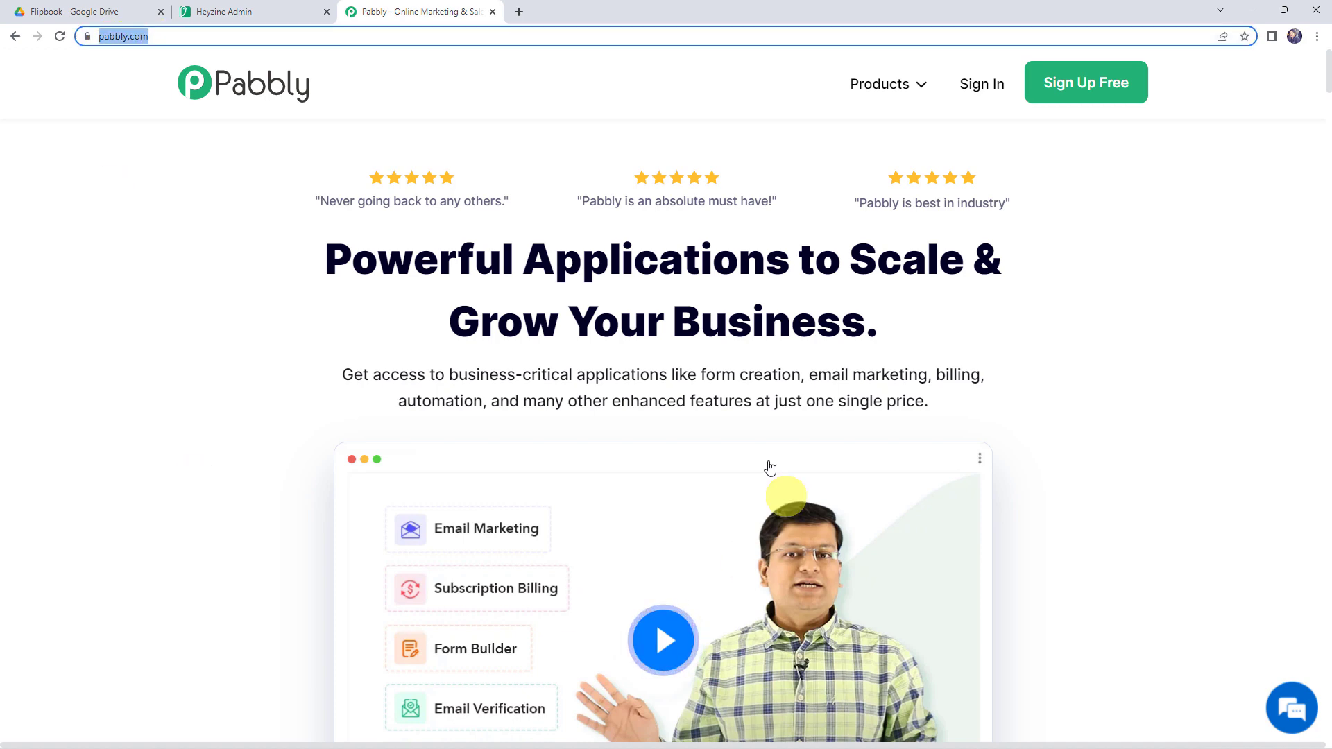
{"action": "left_click", "coordinate": [620, 359]}
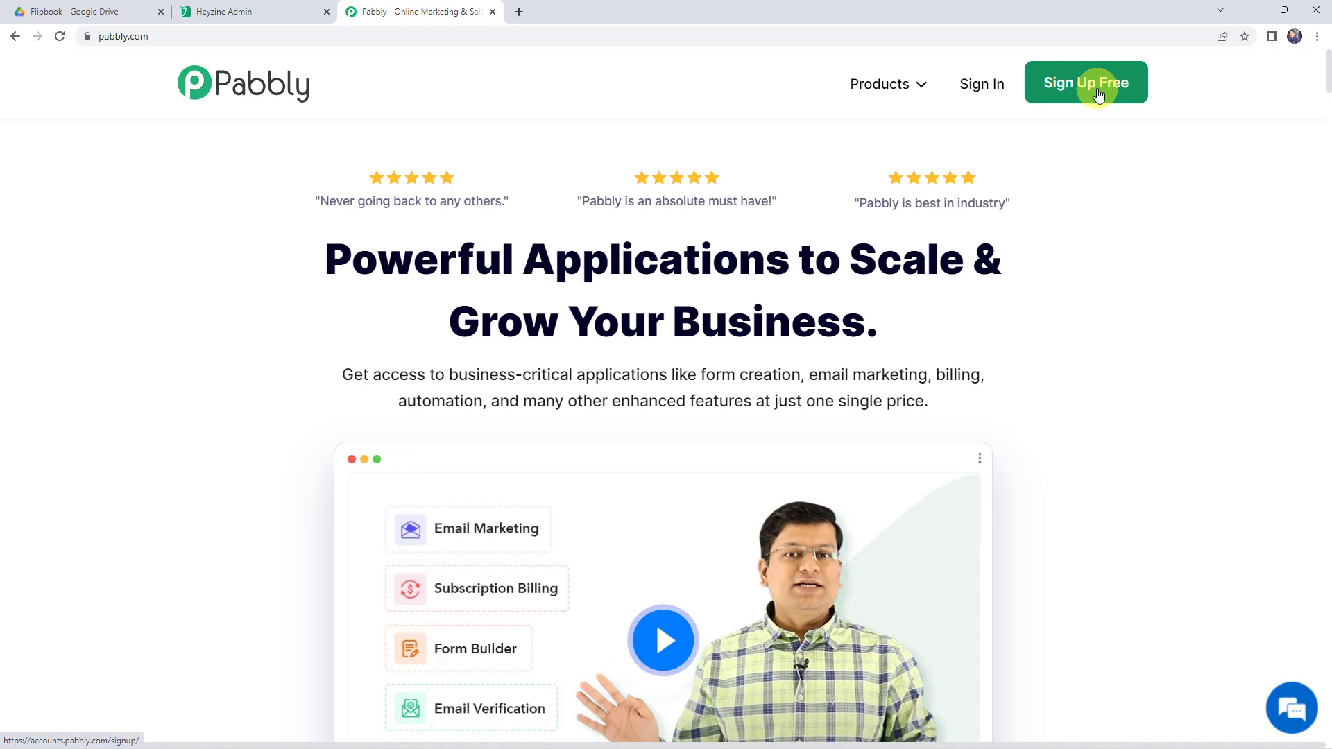
{"action": "left_click", "coordinate": [981, 92]}
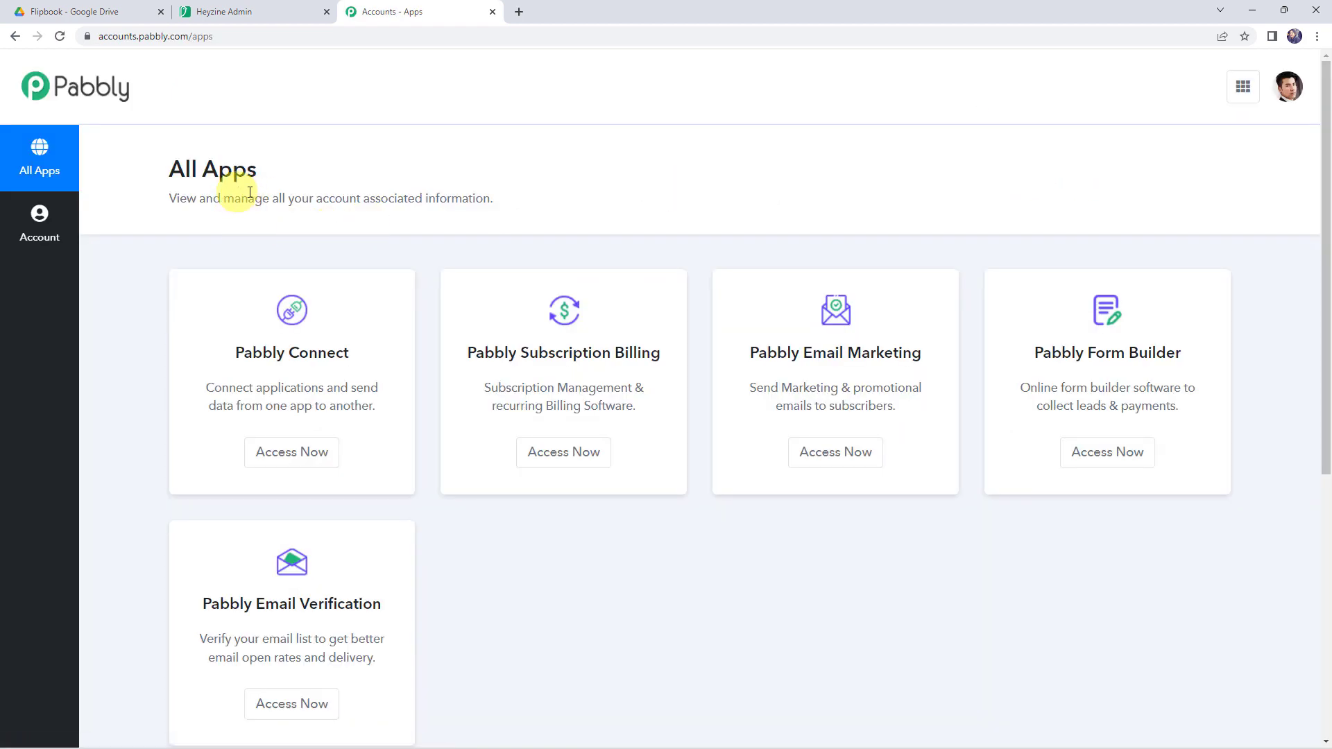
{"action": "left_click", "coordinate": [278, 459]}
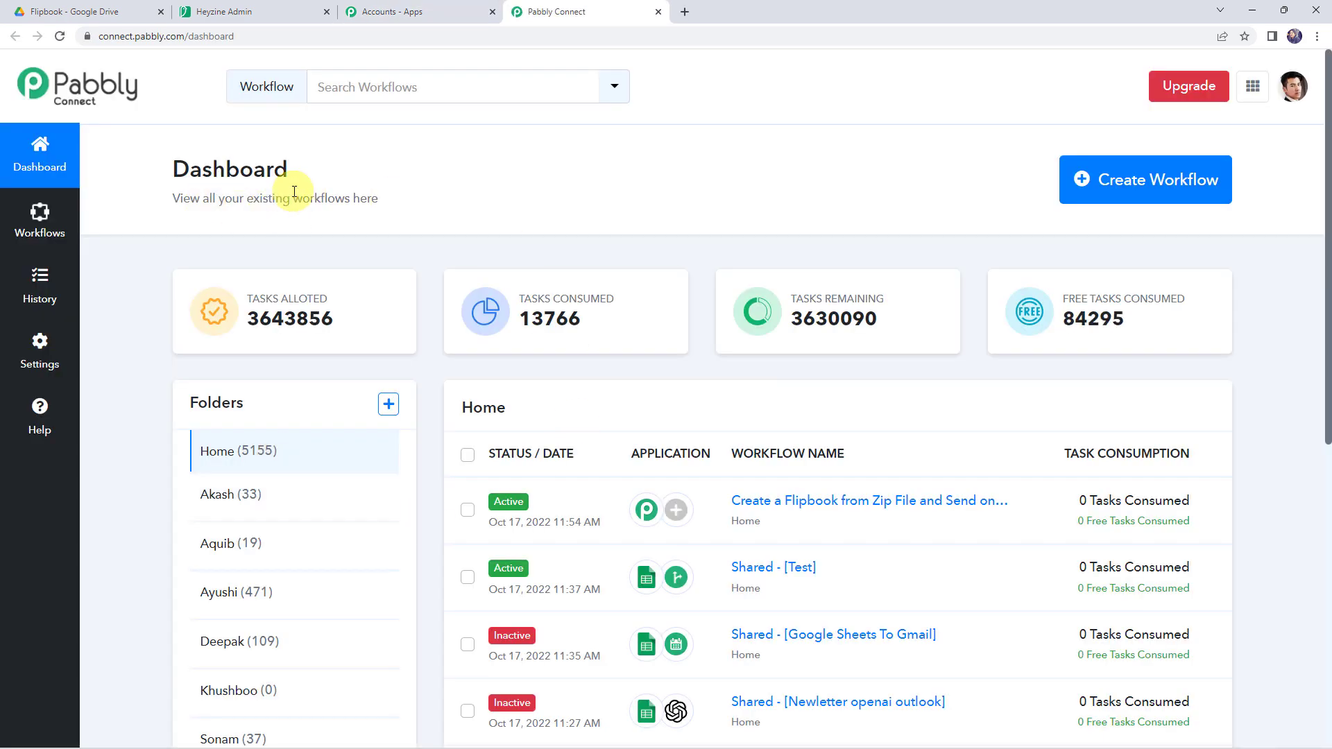
{"action": "scroll", "coordinate": [770, 431], "scroll_direction": "down", "scroll_amount": 7}
{"action": "scroll", "coordinate": [766, 431], "scroll_direction": "up", "scroll_amount": 7}
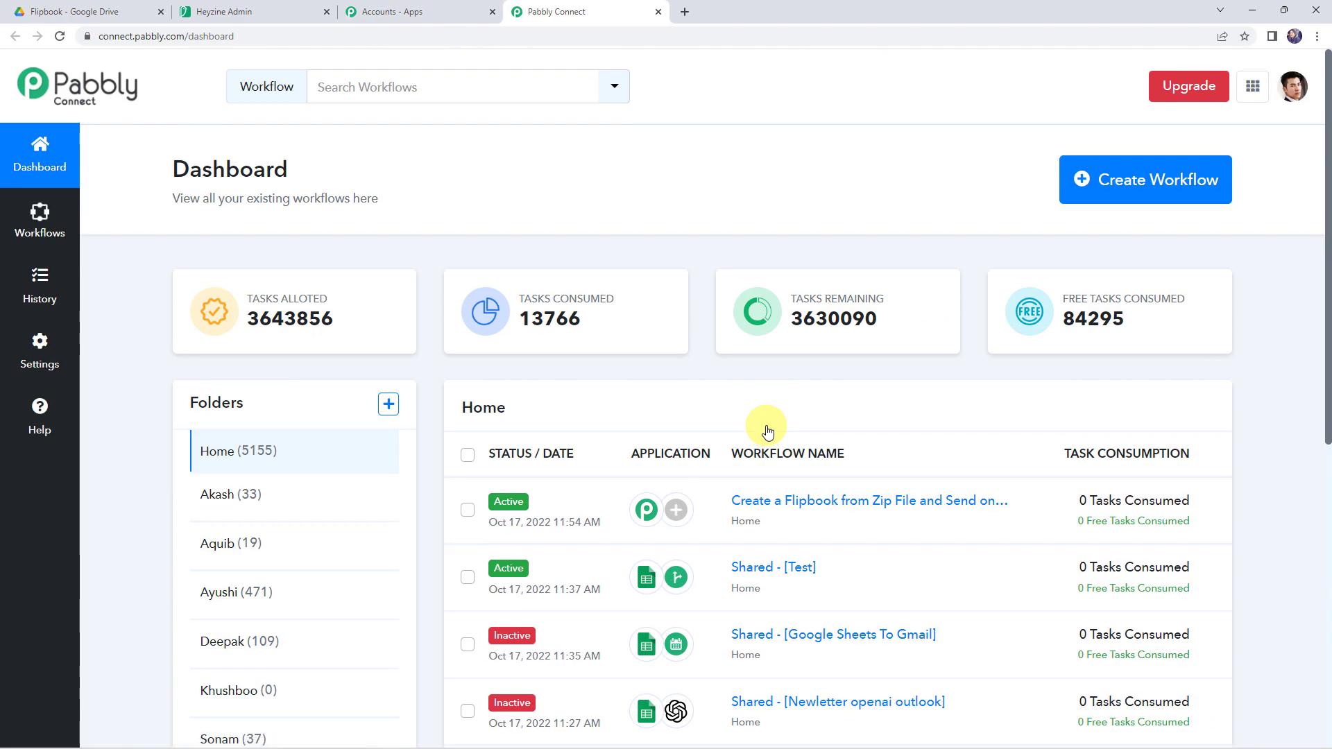
Create a new workflow named 'Create Interactive Flipbook from PDF' with a capital F
{"action": "left_click", "coordinate": [1126, 186]}
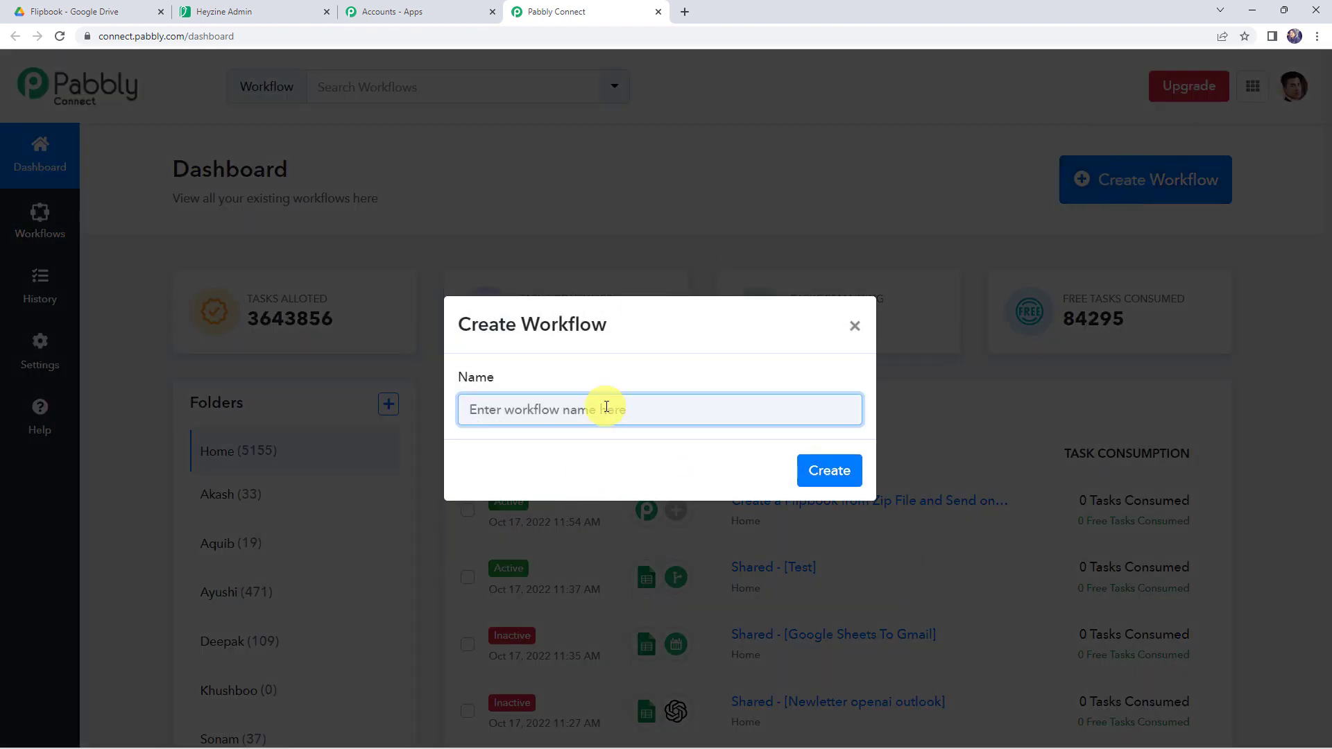
{"action": "type", "text": "Create Interactive Flipbook from PDF"}
{"action": "left_click", "coordinate": [584, 410]}
{"action": "key", "text": "BackSpace"}
{"action": "type", "text": "F"}
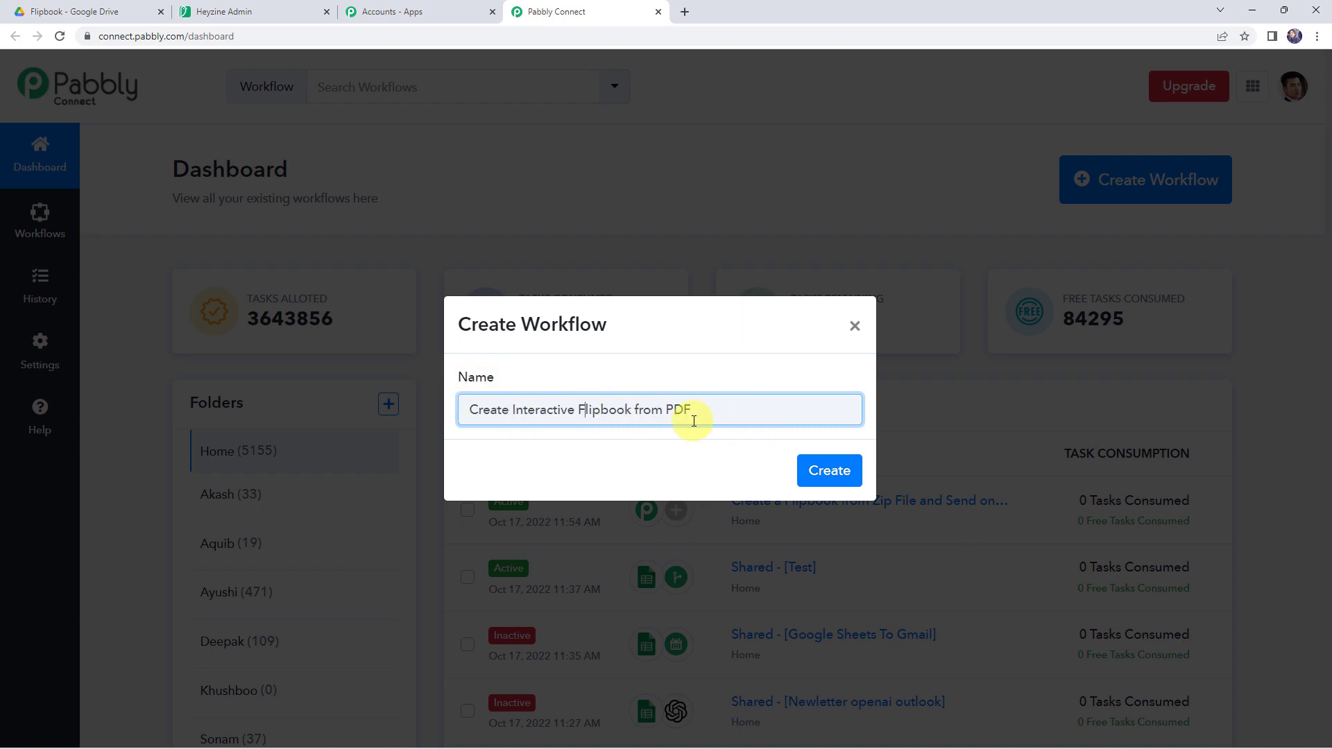
{"action": "left_click", "coordinate": [848, 472]}
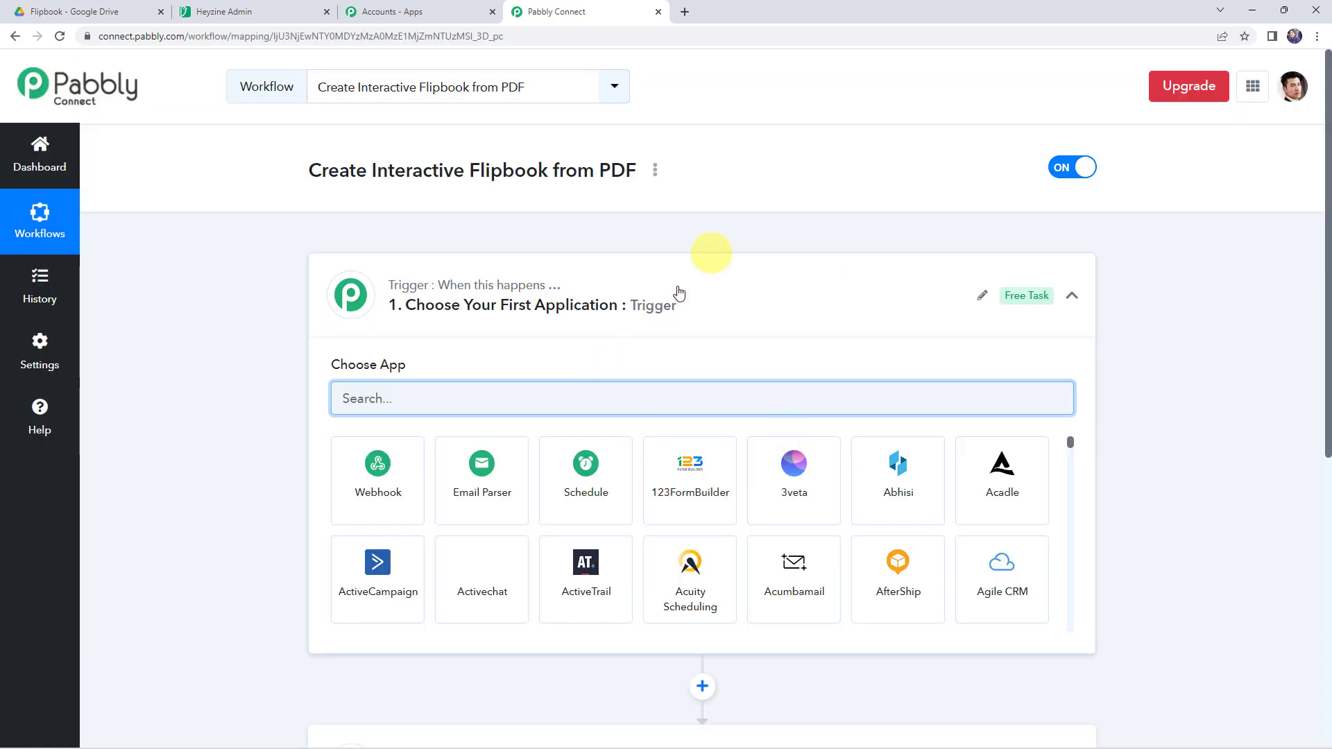
{"action": "left_click", "coordinate": [693, 305]}
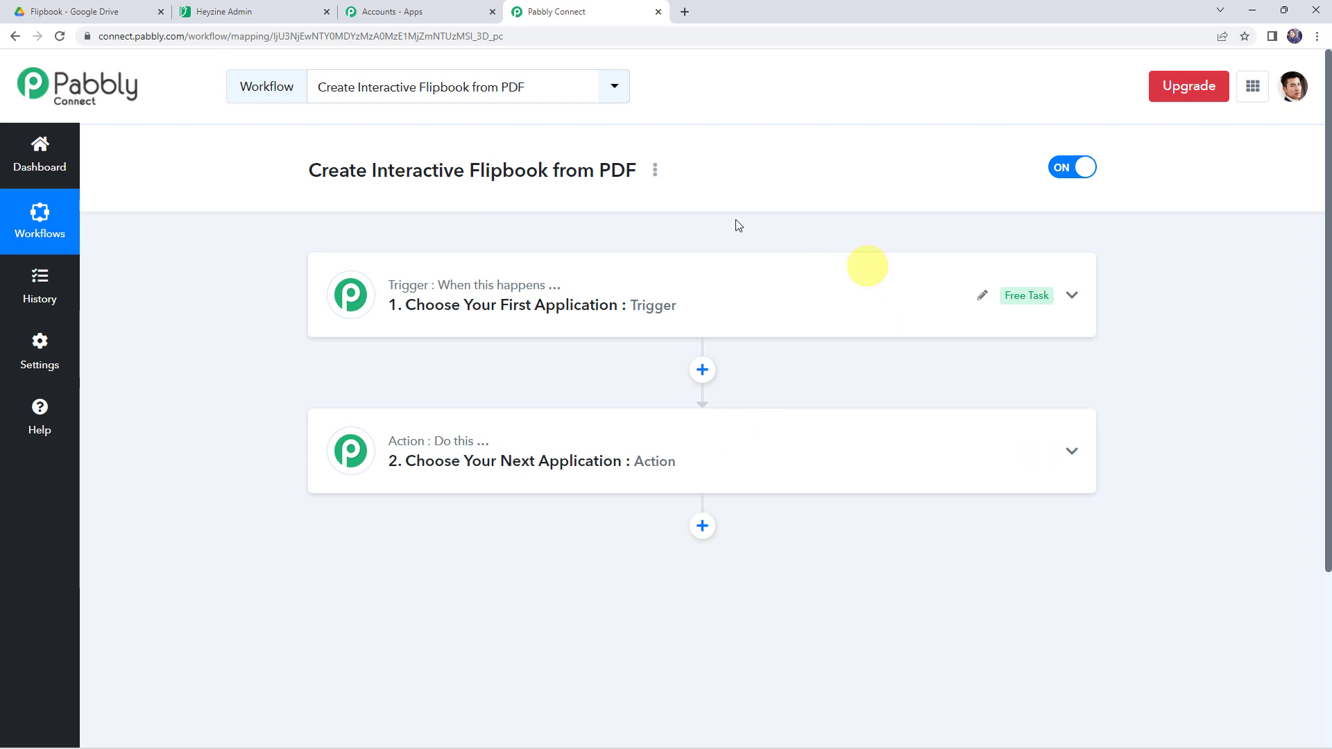
Set the trigger to Google Drive's New File in Specific Folder event and begin connecting
{"action": "left_click", "coordinate": [678, 306]}
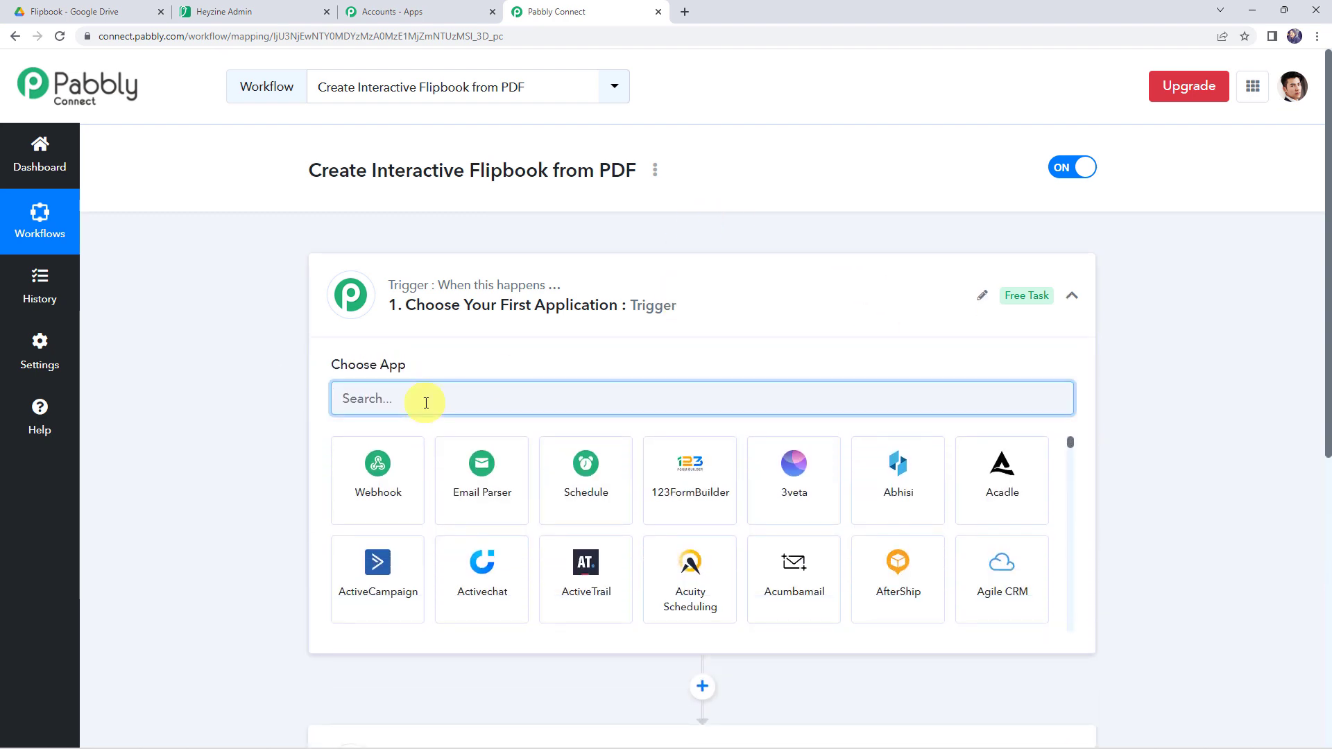
{"action": "type", "text": "Google D"}
{"action": "left_click", "coordinate": [514, 486]}
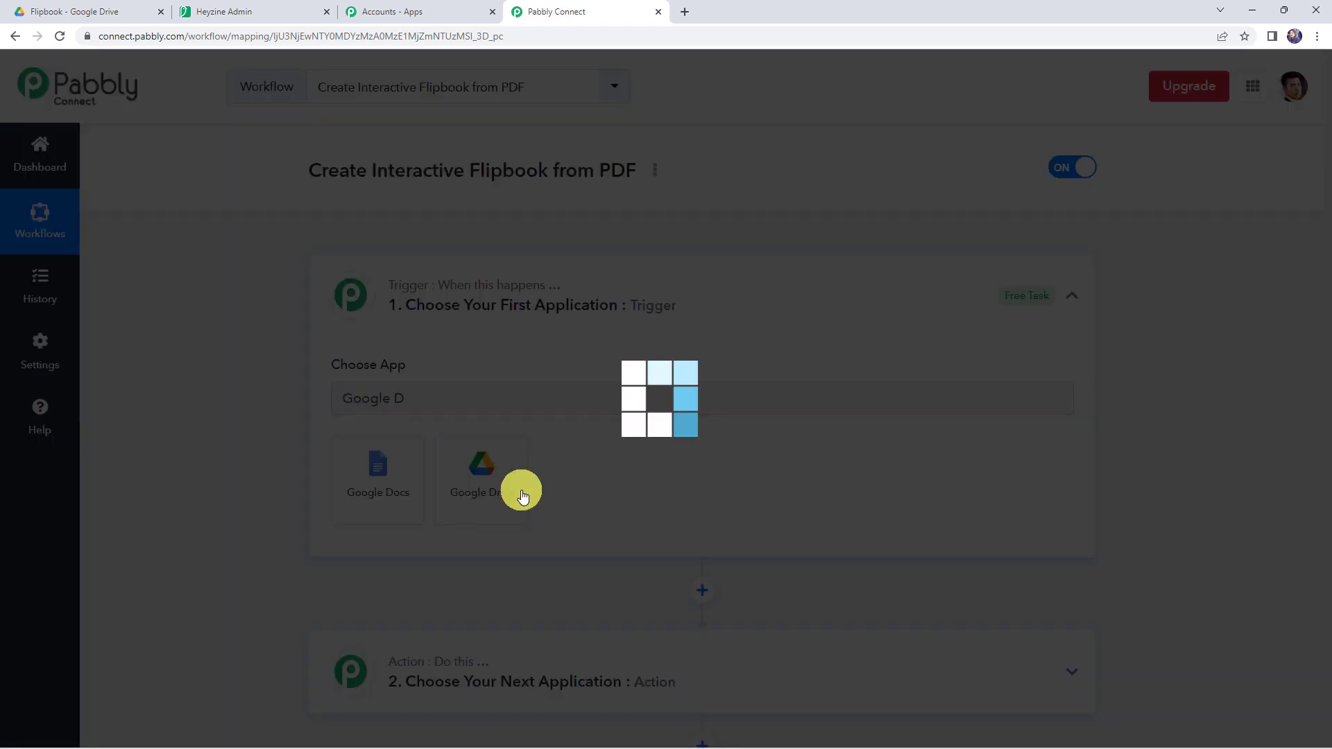
{"action": "left_click", "coordinate": [388, 487]}
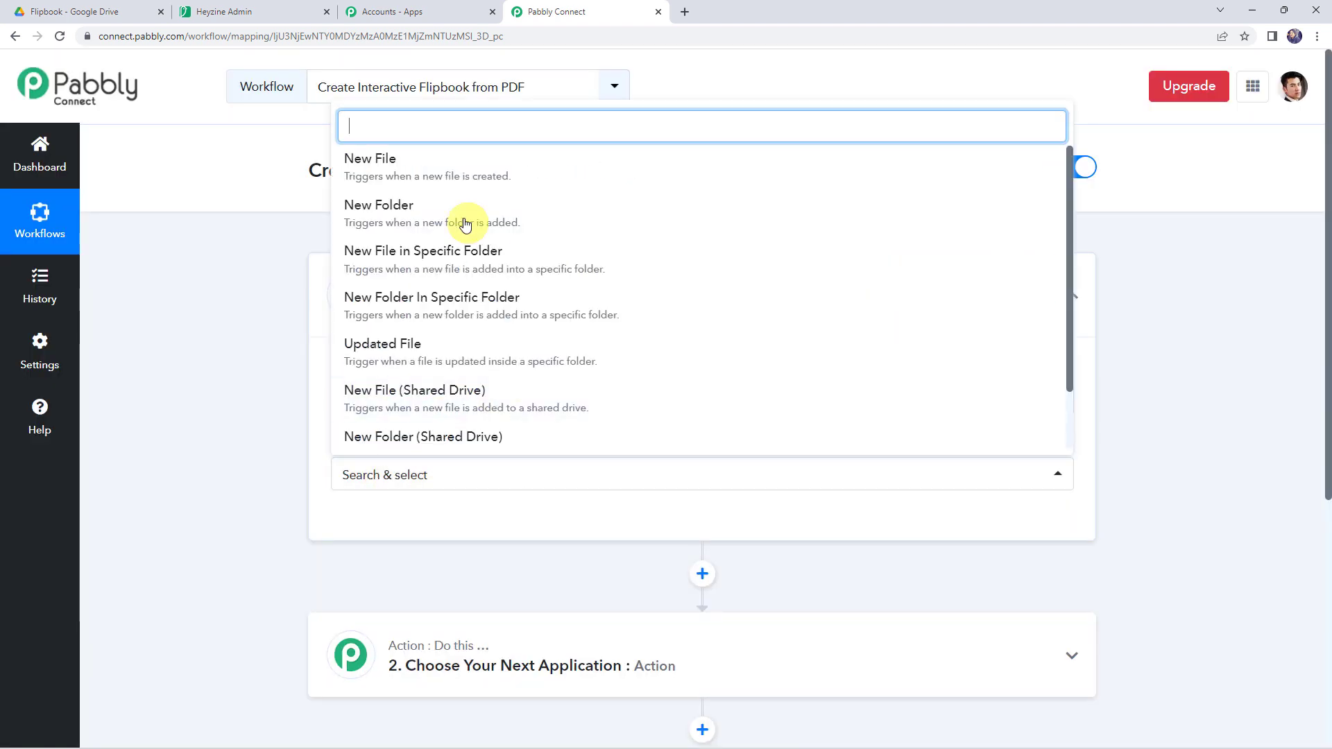
{"action": "left_click", "coordinate": [482, 267]}
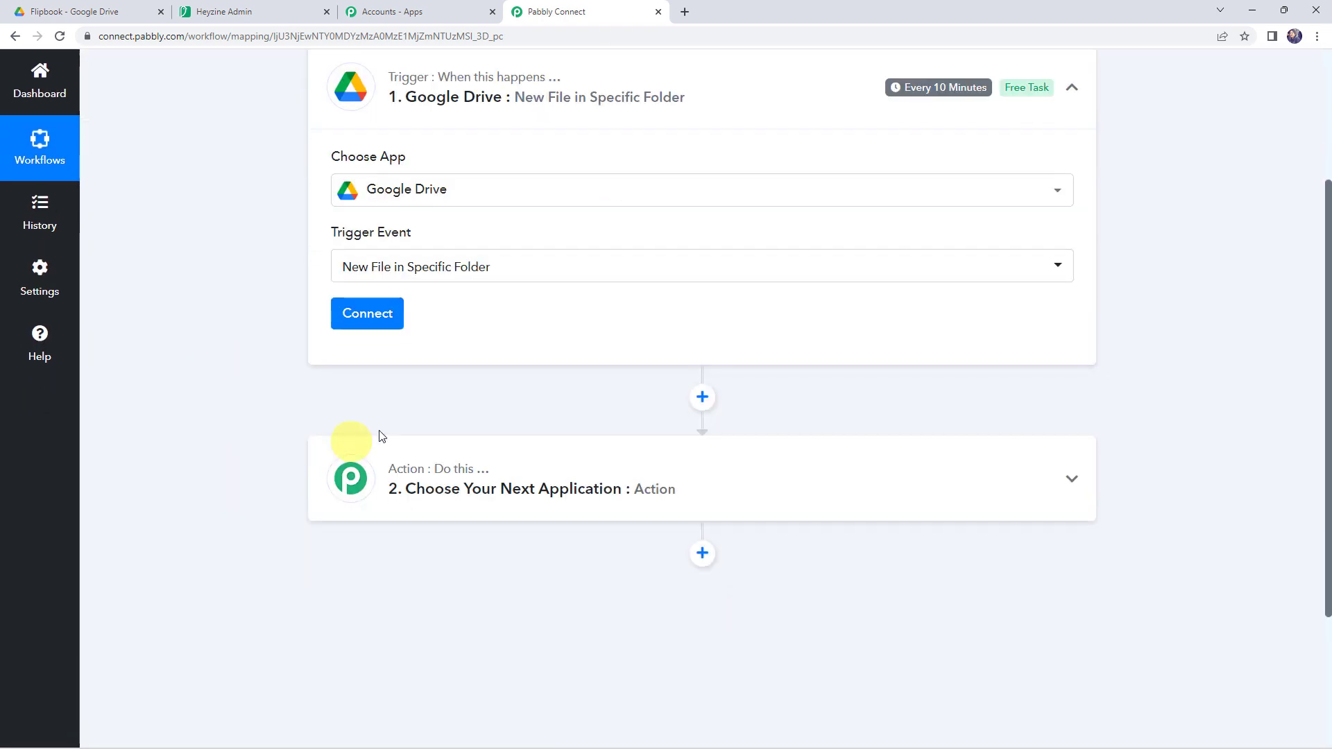
{"action": "left_click", "coordinate": [365, 310]}
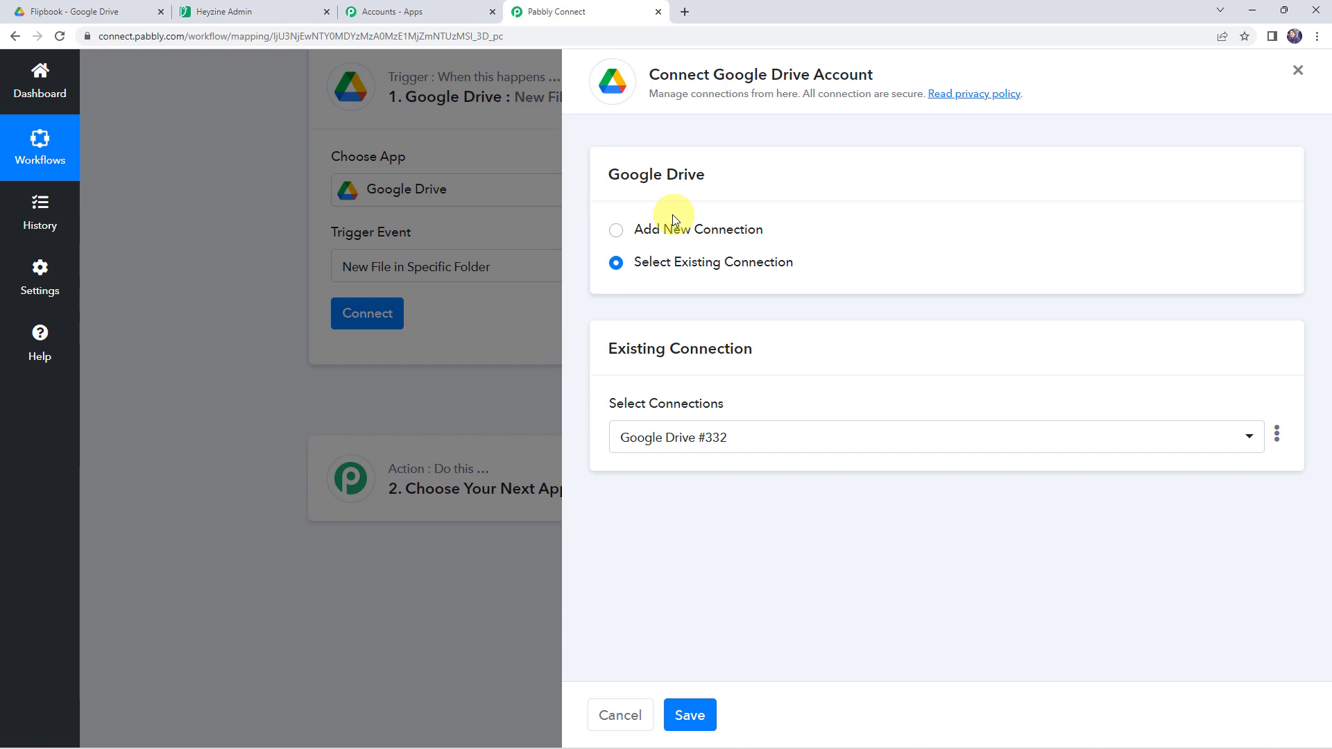
Add a new Google Drive connection and authorize Pabbly Connect with the Google account
{"action": "left_click", "coordinate": [675, 220]}
{"action": "left_click", "coordinate": [671, 416]}
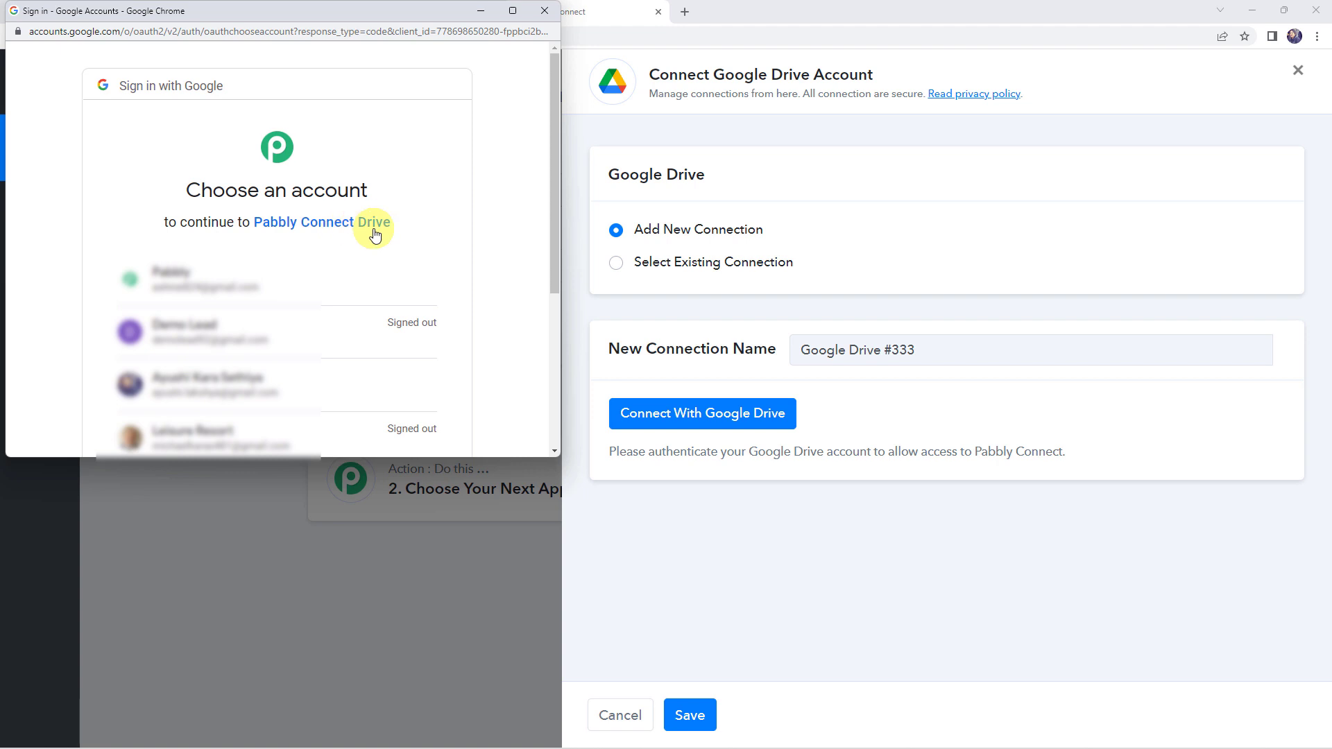
{"action": "left_click", "coordinate": [259, 274]}
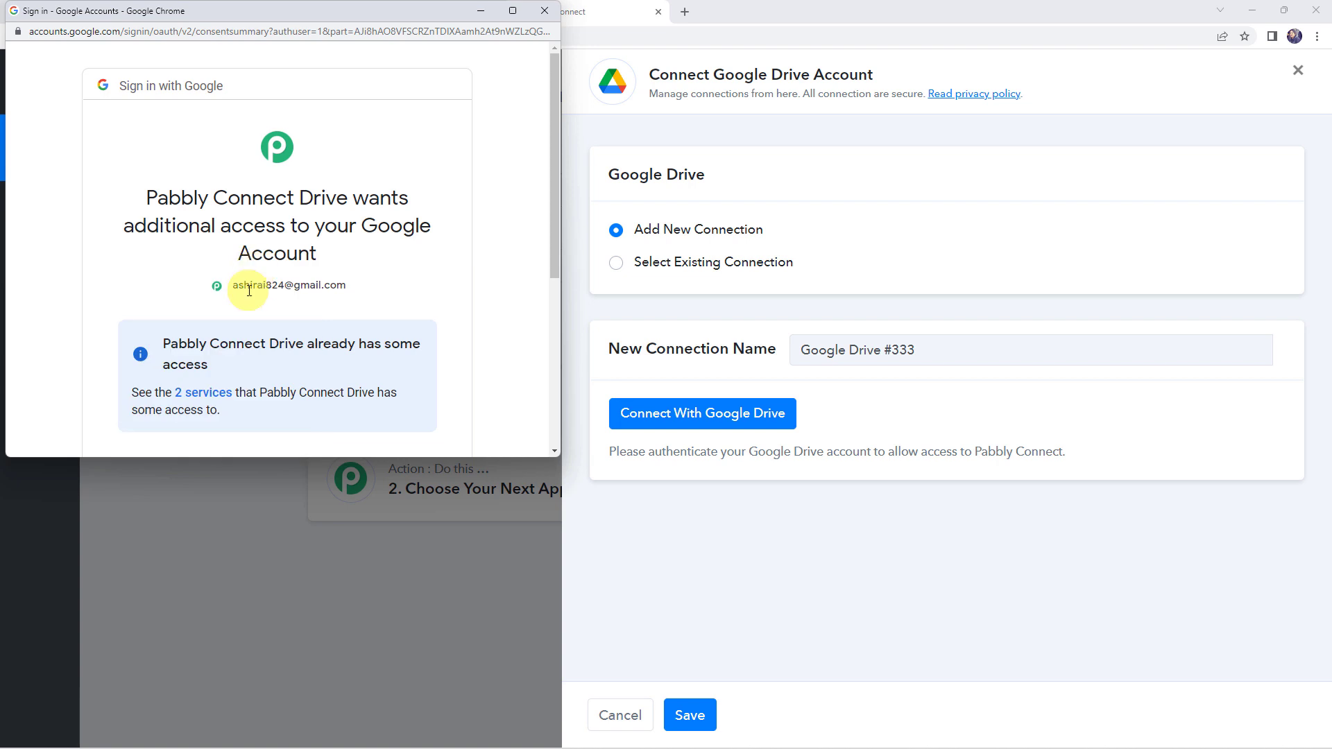
{"action": "scroll", "coordinate": [249, 290], "scroll_direction": "down", "scroll_amount": 5}
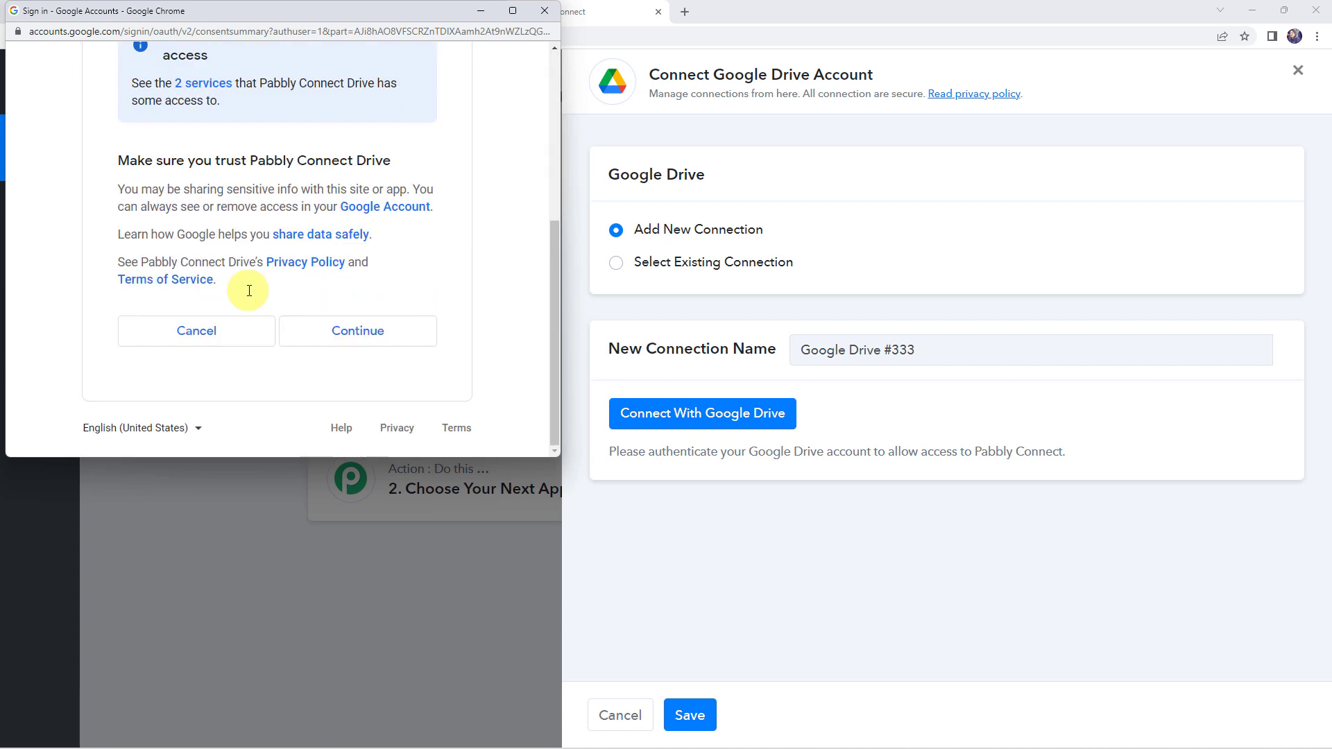
{"action": "left_click", "coordinate": [364, 335]}
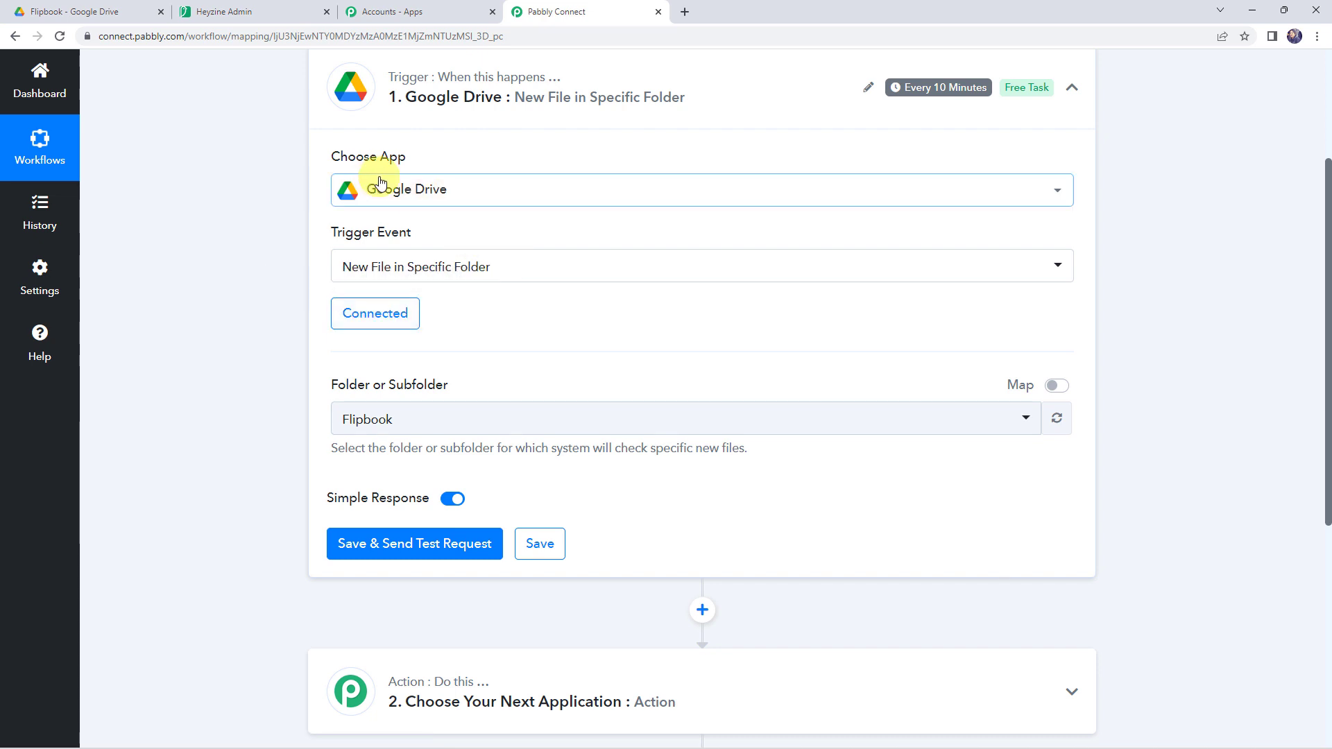
Browse the trigger's folder dropdown for the Flipbook folder
{"action": "left_click", "coordinate": [369, 424]}
{"action": "scroll", "coordinate": [393, 307], "scroll_direction": "down", "scroll_amount": 1}
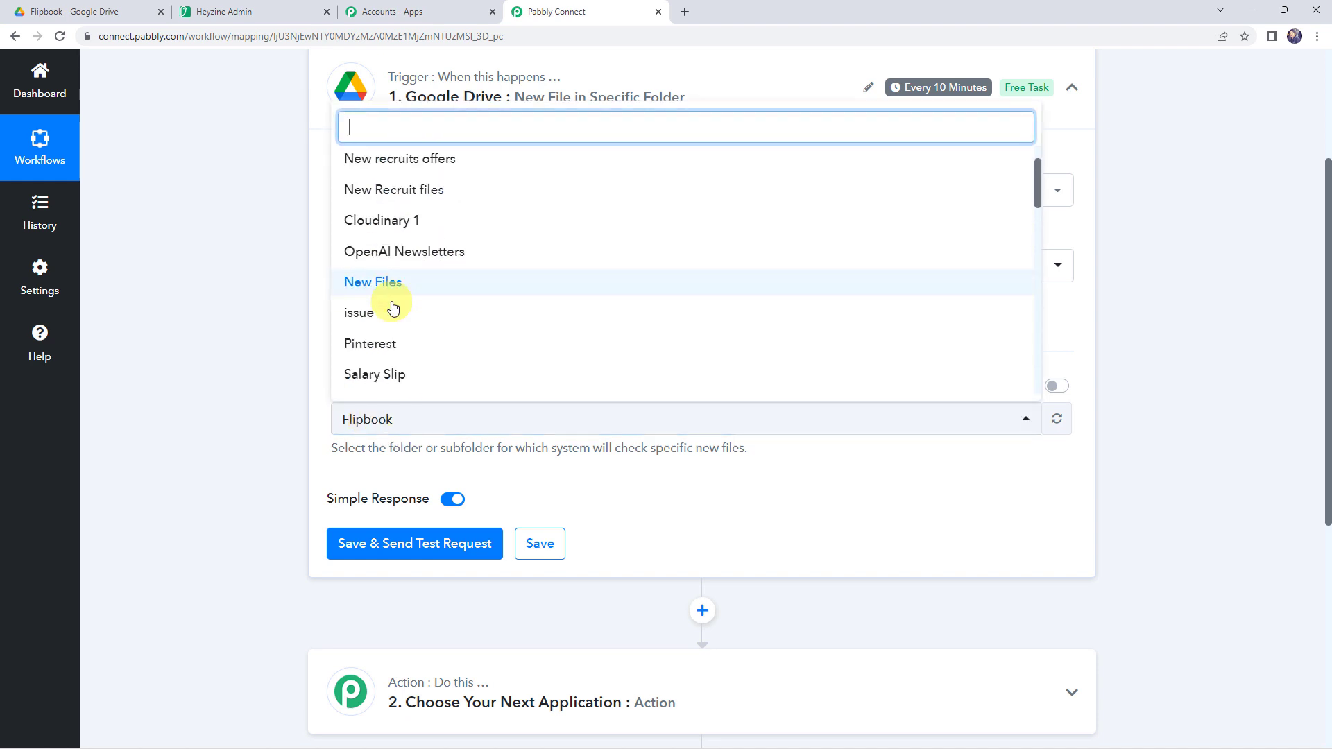
{"action": "scroll", "coordinate": [393, 307], "scroll_direction": "down", "scroll_amount": 6}
{"action": "scroll", "coordinate": [393, 332], "scroll_direction": "up", "scroll_amount": 3}
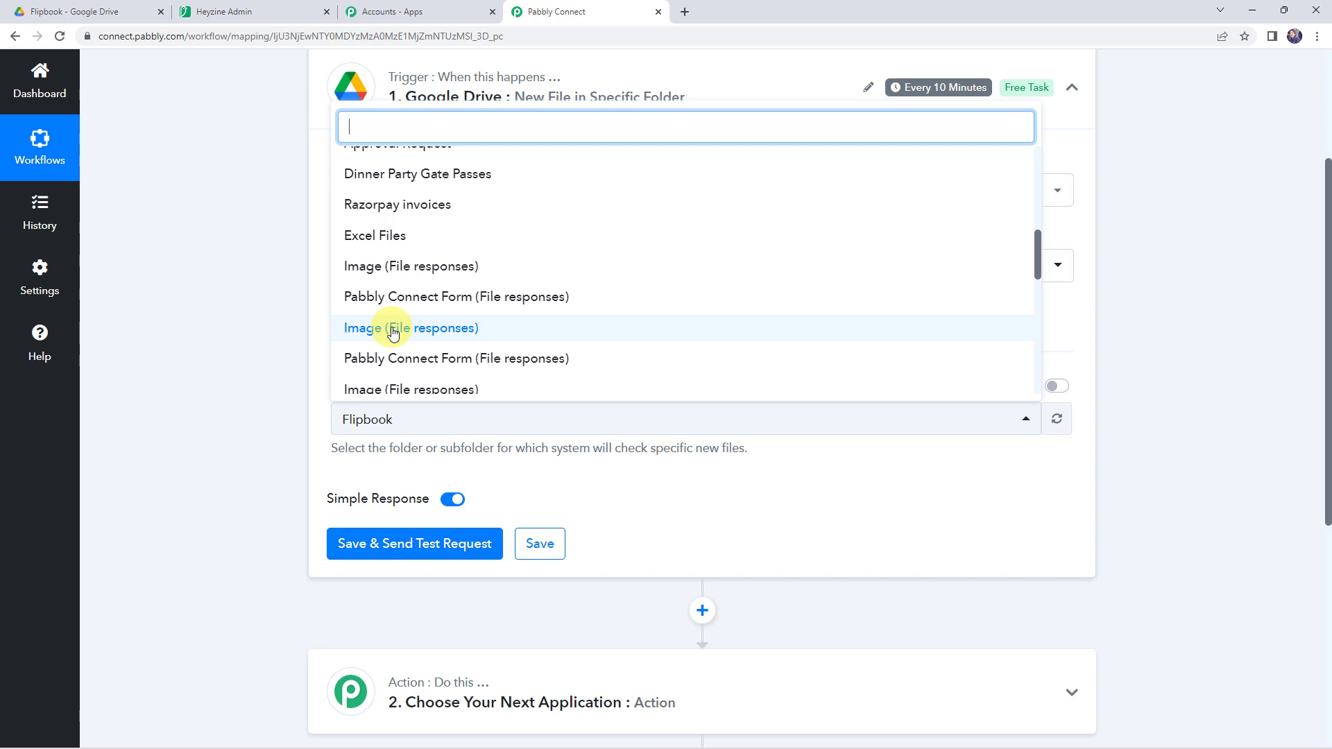
{"action": "scroll", "coordinate": [388, 326], "scroll_direction": "up", "scroll_amount": 5}
{"action": "left_click", "coordinate": [159, 283]}
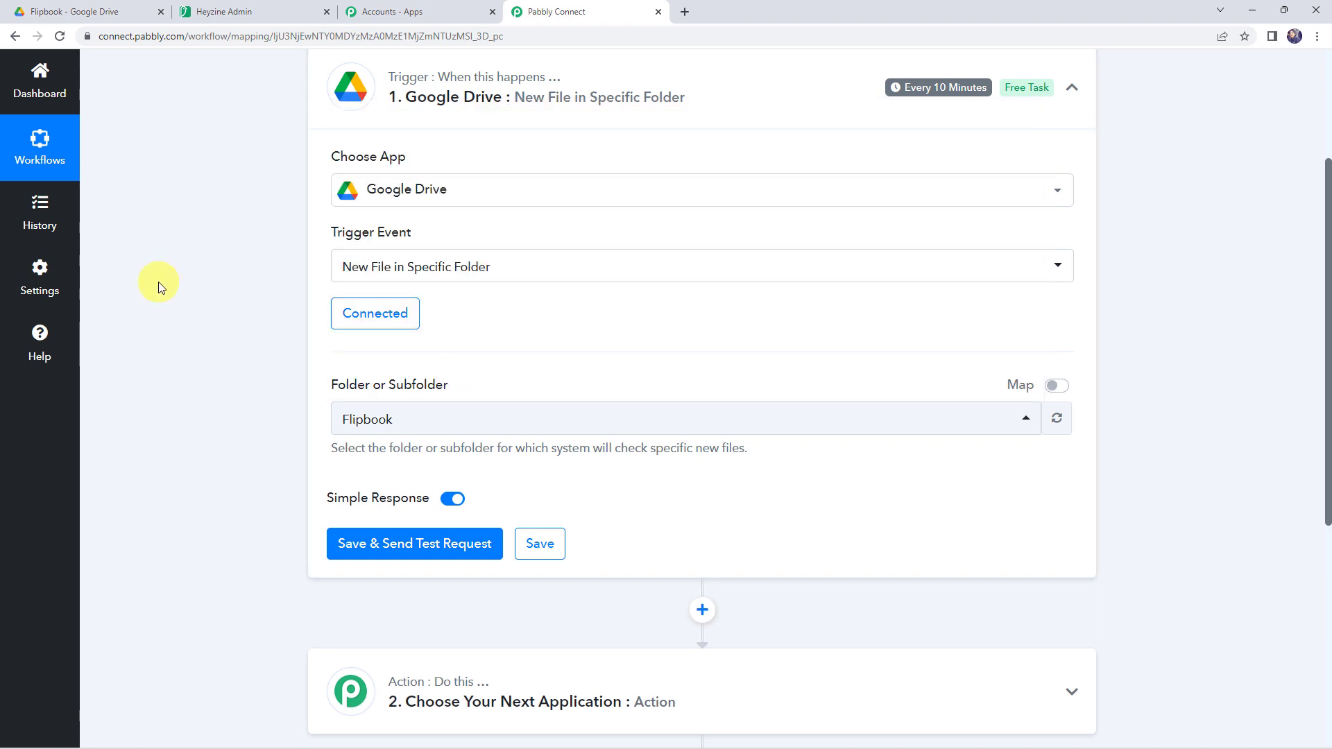
Review the Flipbook folder's sharing settings in Google Drive
{"action": "left_click", "coordinate": [71, 16]}
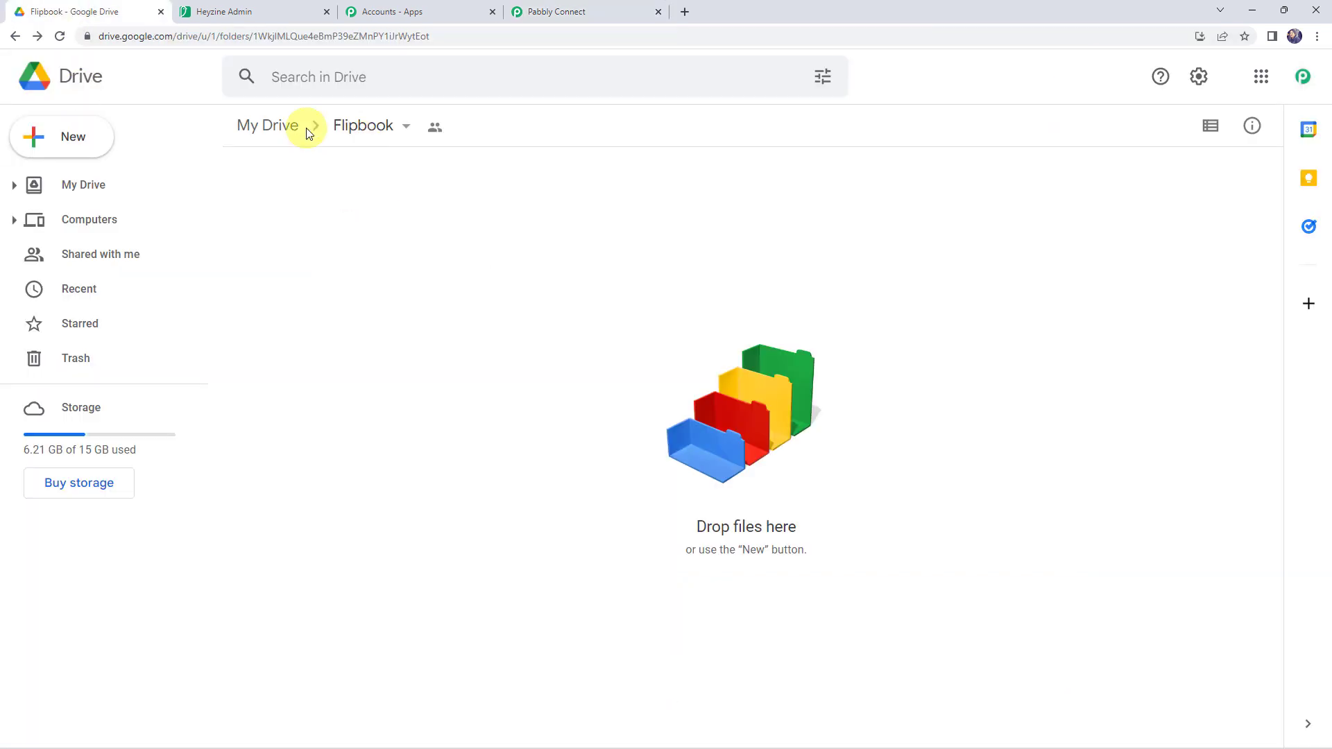
{"action": "left_click", "coordinate": [352, 130]}
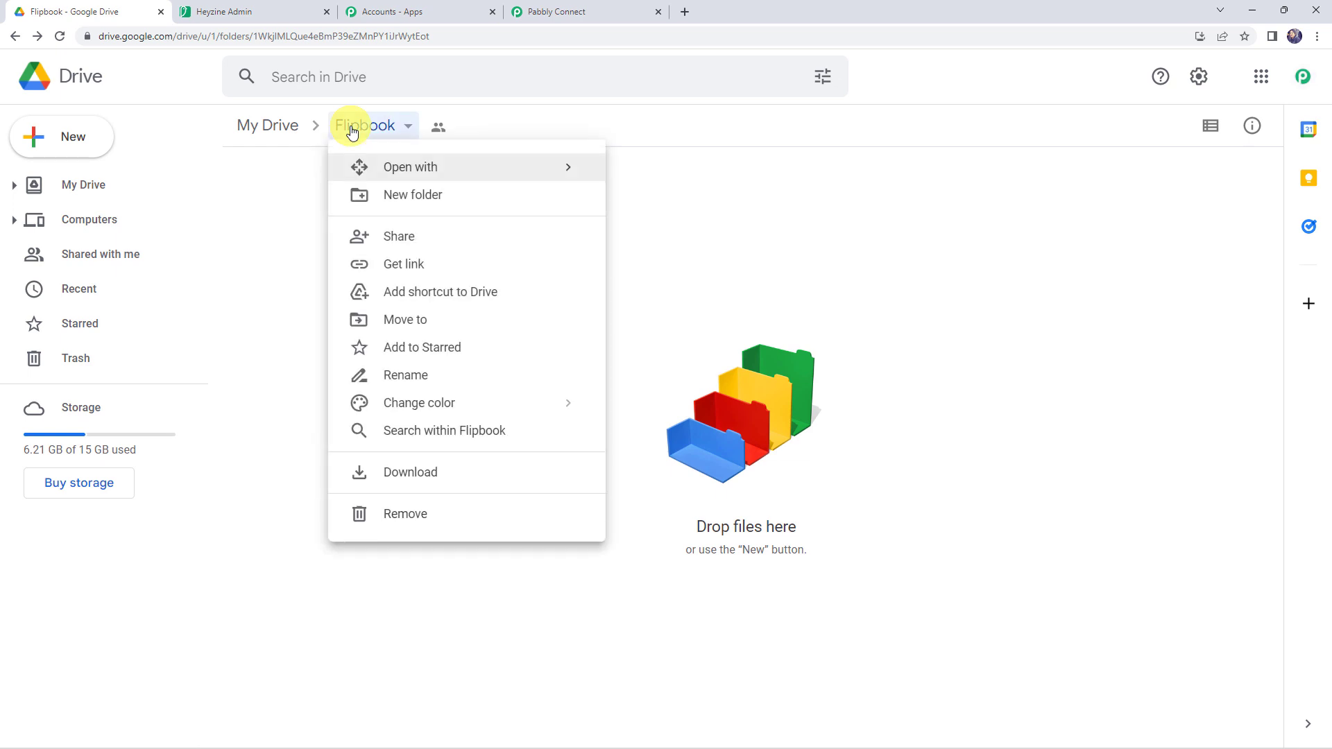
{"action": "left_click", "coordinate": [366, 236]}
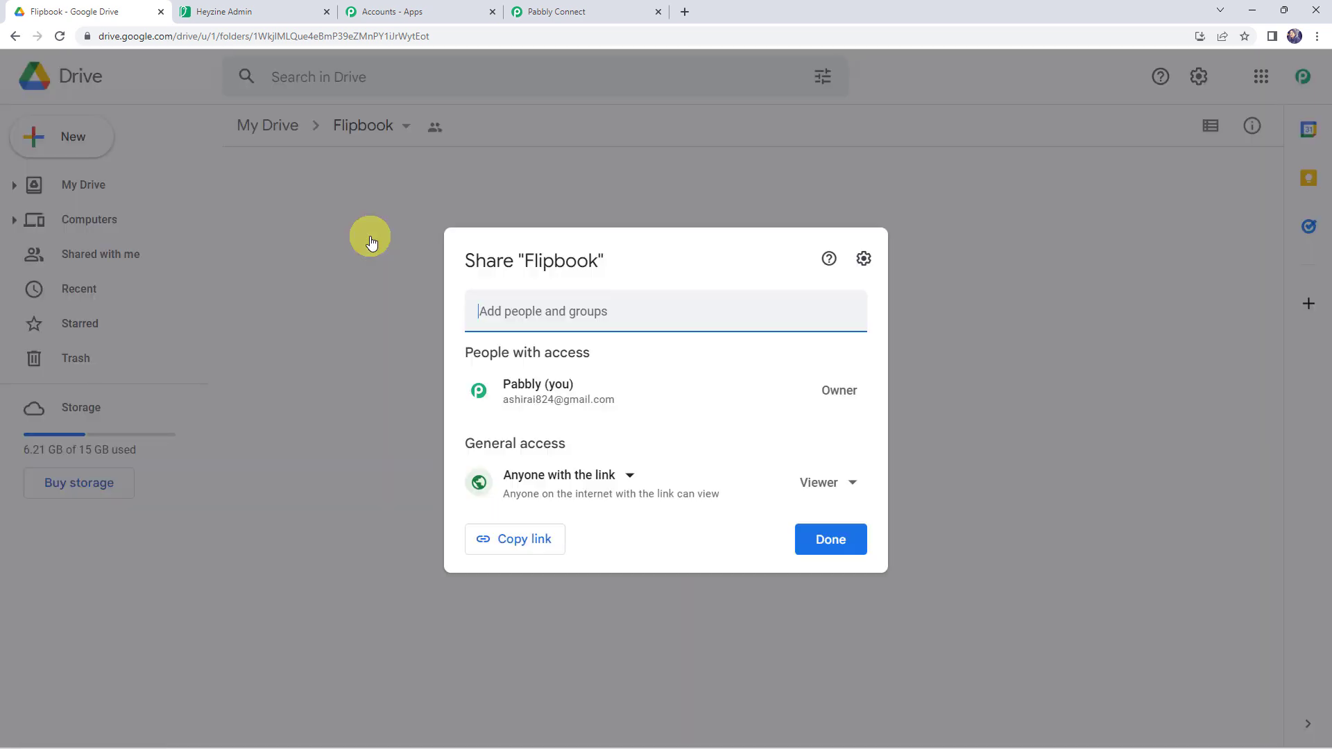
{"action": "left_click", "coordinate": [315, 368]}
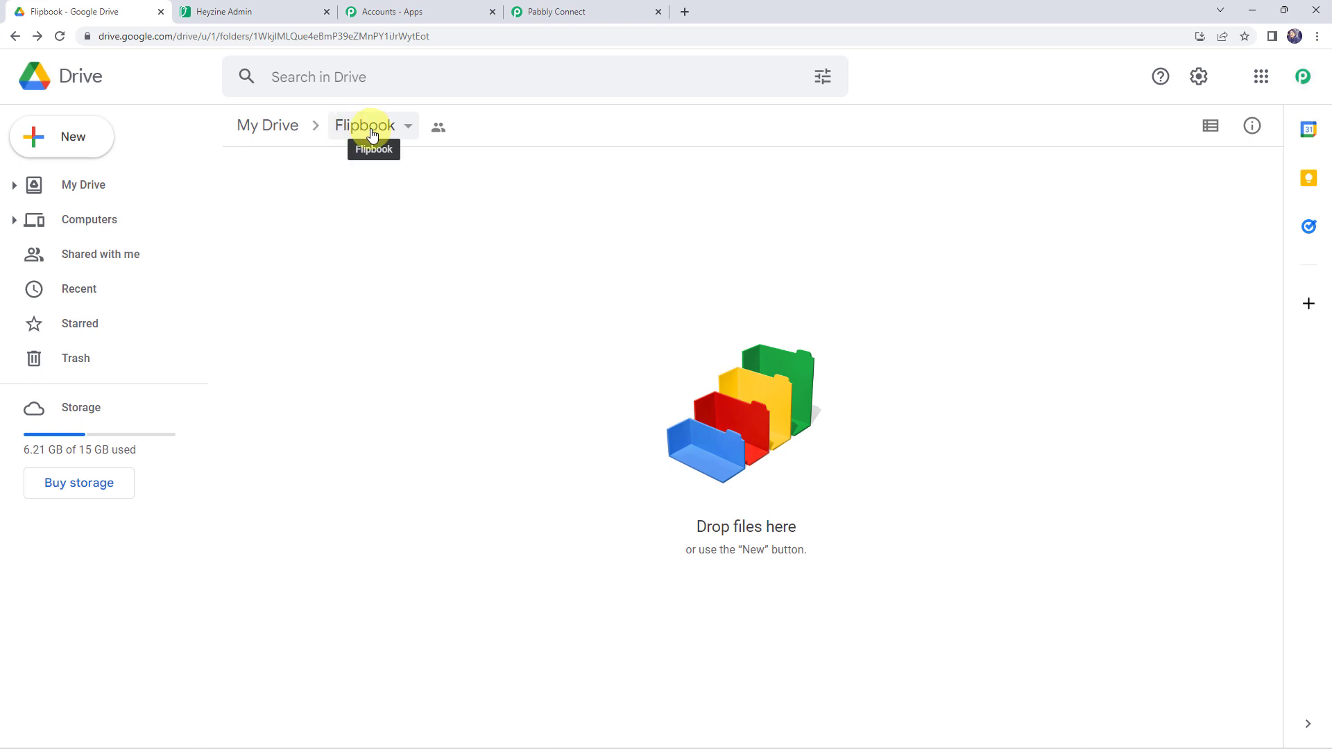
Select Flipbook as the trigger's watched folder
{"action": "left_click", "coordinate": [576, 12]}
{"action": "left_click", "coordinate": [366, 421]}
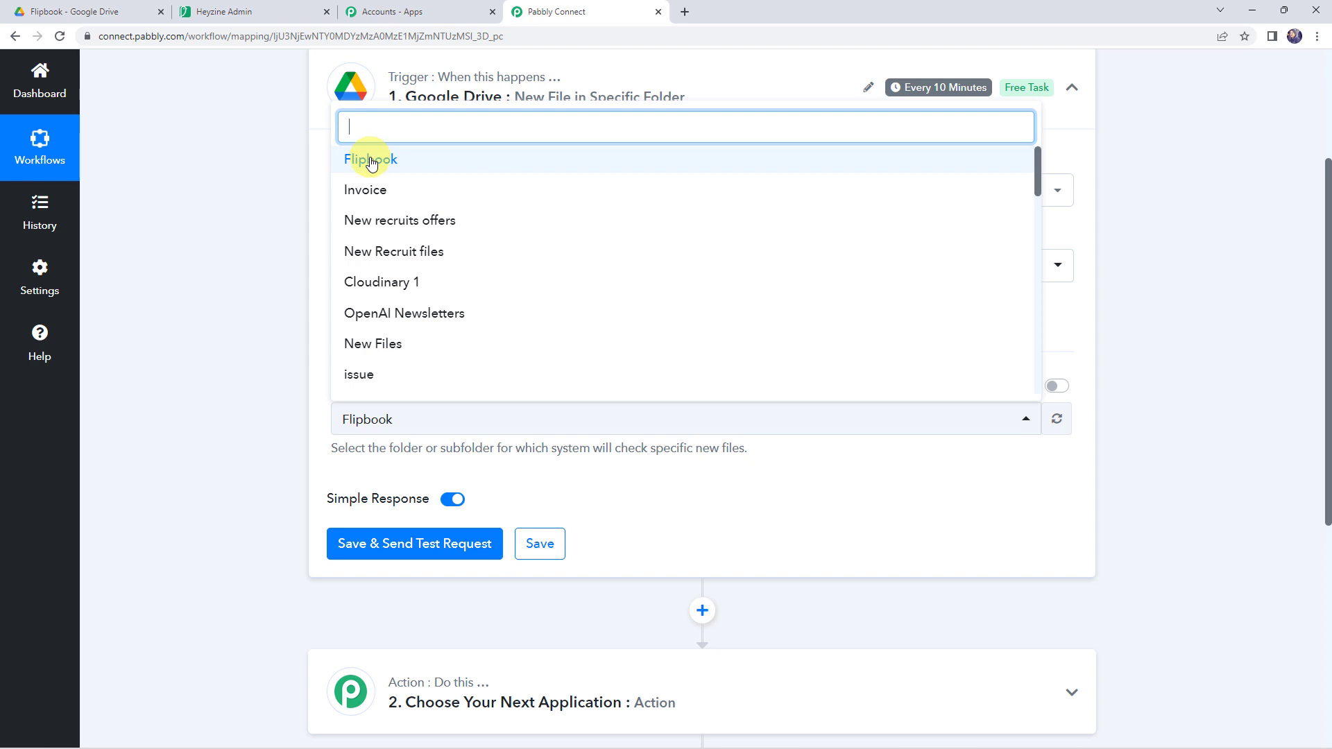
{"action": "left_click", "coordinate": [371, 161]}
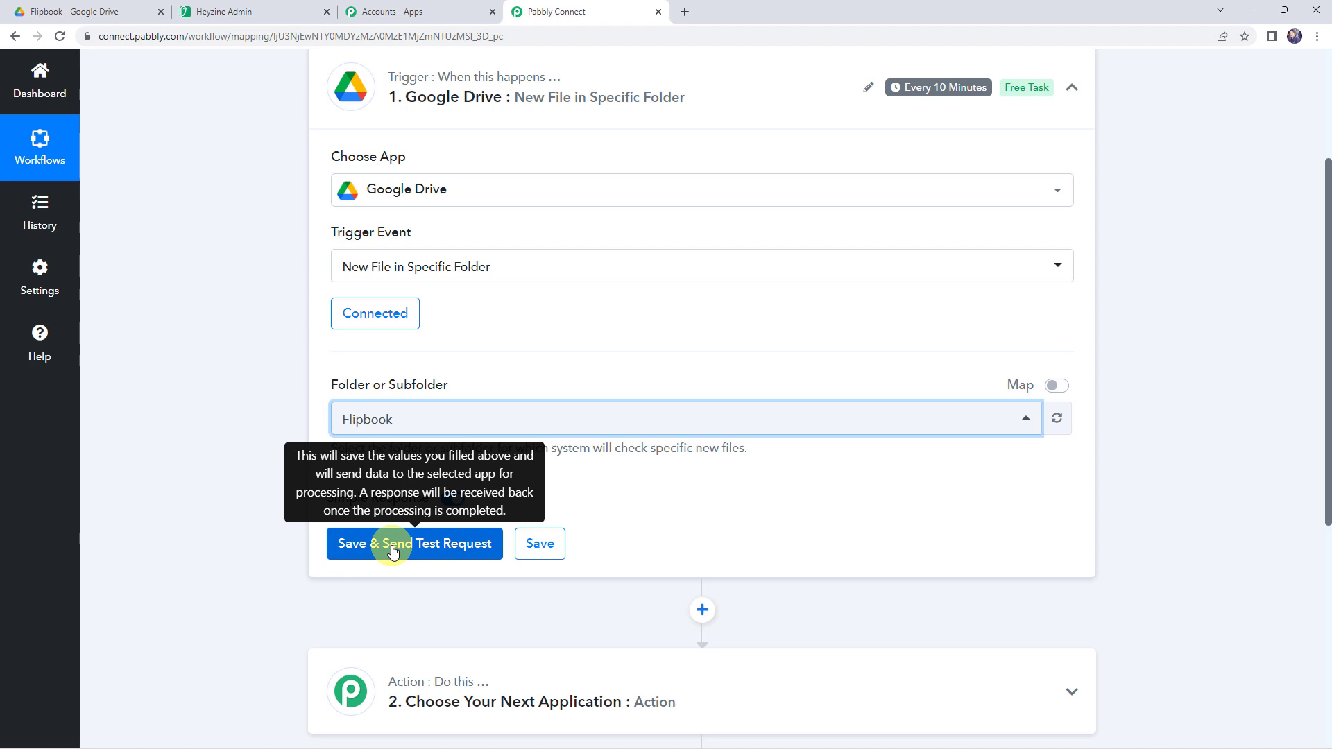
Upload Lighting-Products-Brochure.pdf into the Drive Flipbook folder, then return to the workflow
{"action": "left_click", "coordinate": [78, 9]}
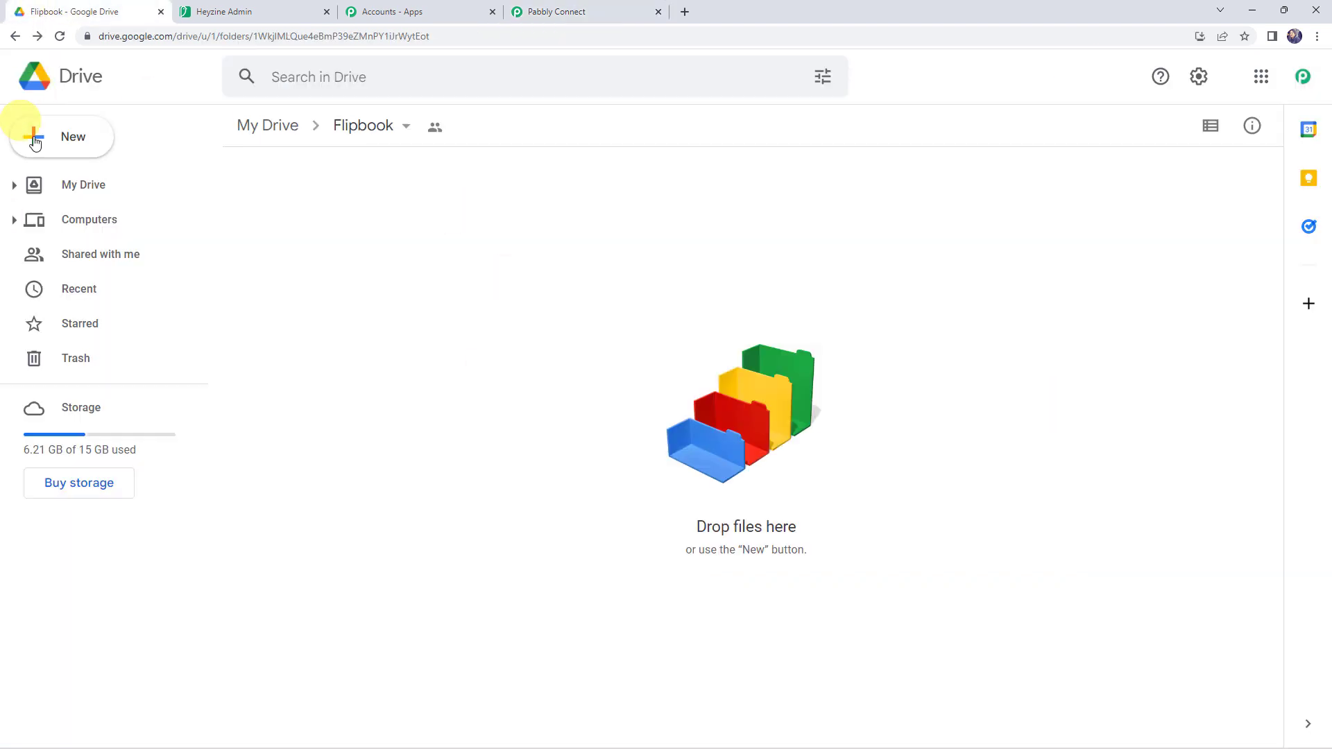
{"action": "left_click", "coordinate": [81, 141]}
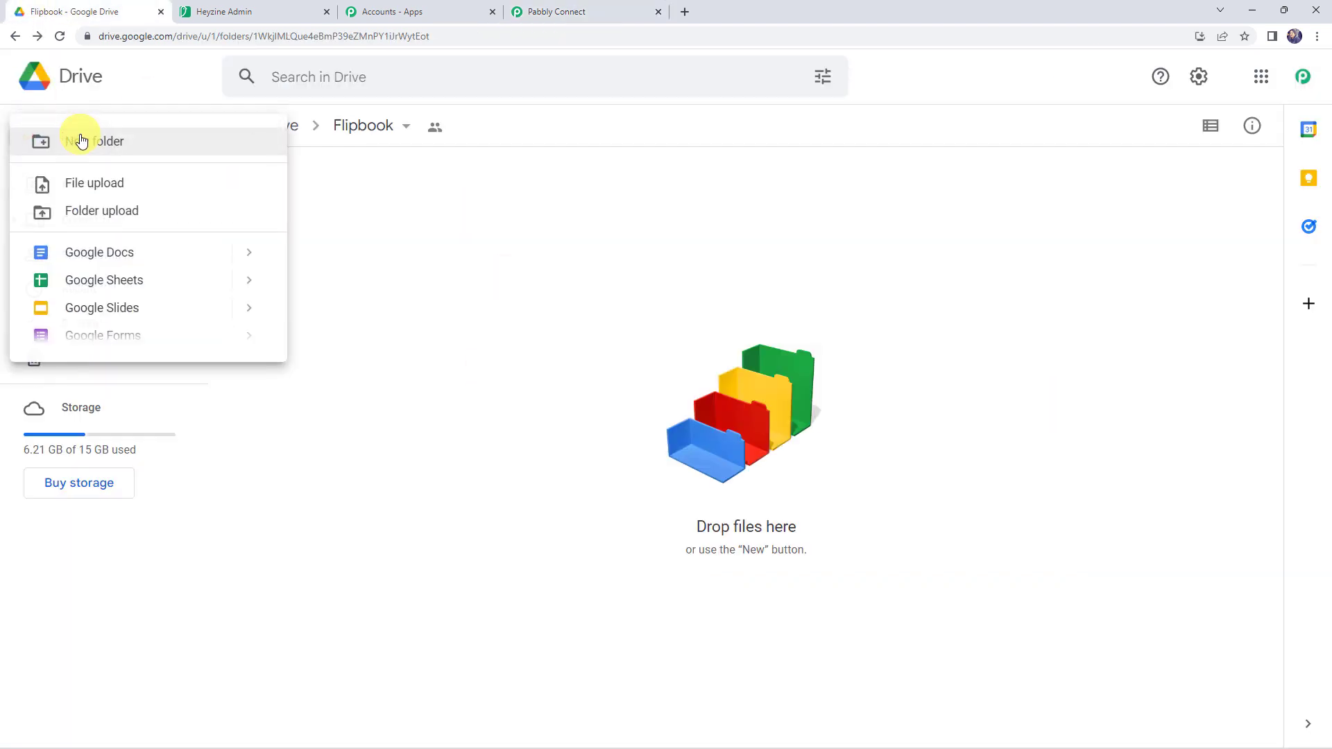
{"action": "left_click", "coordinate": [94, 185]}
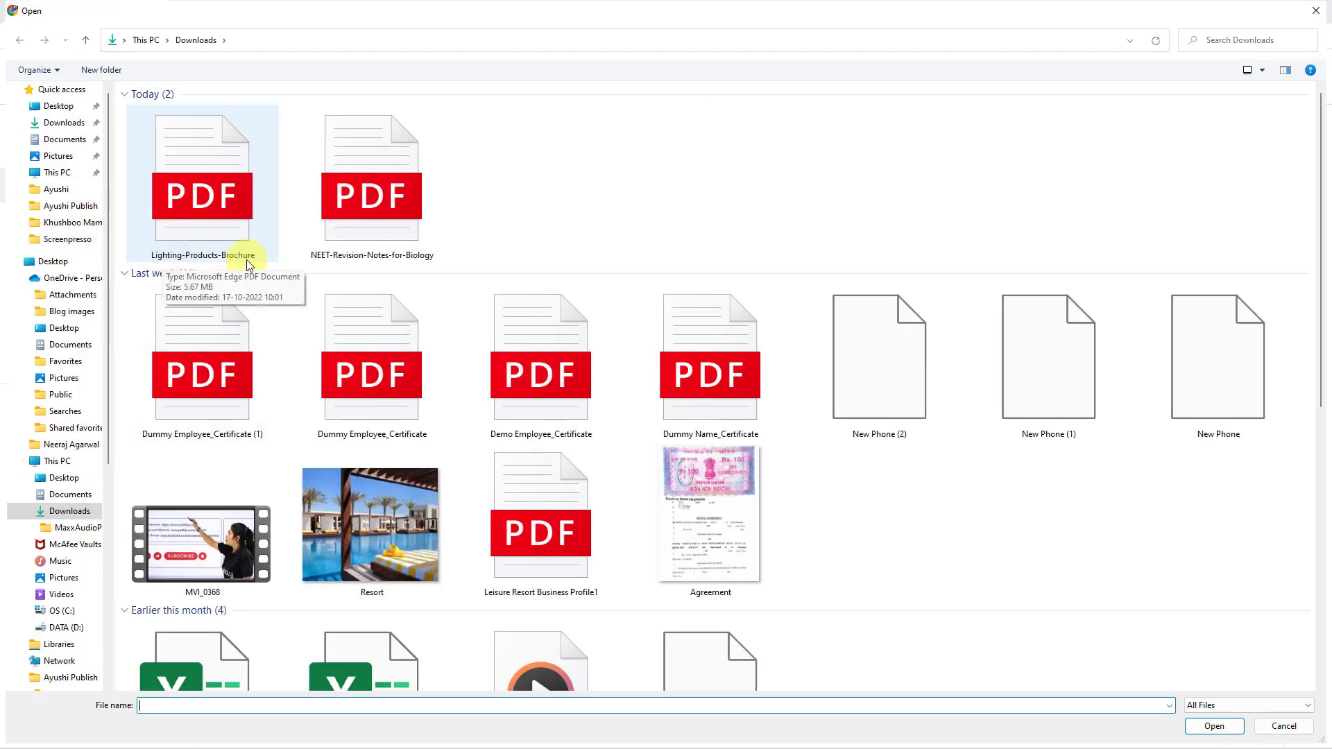
{"action": "double_click", "coordinate": [236, 186]}
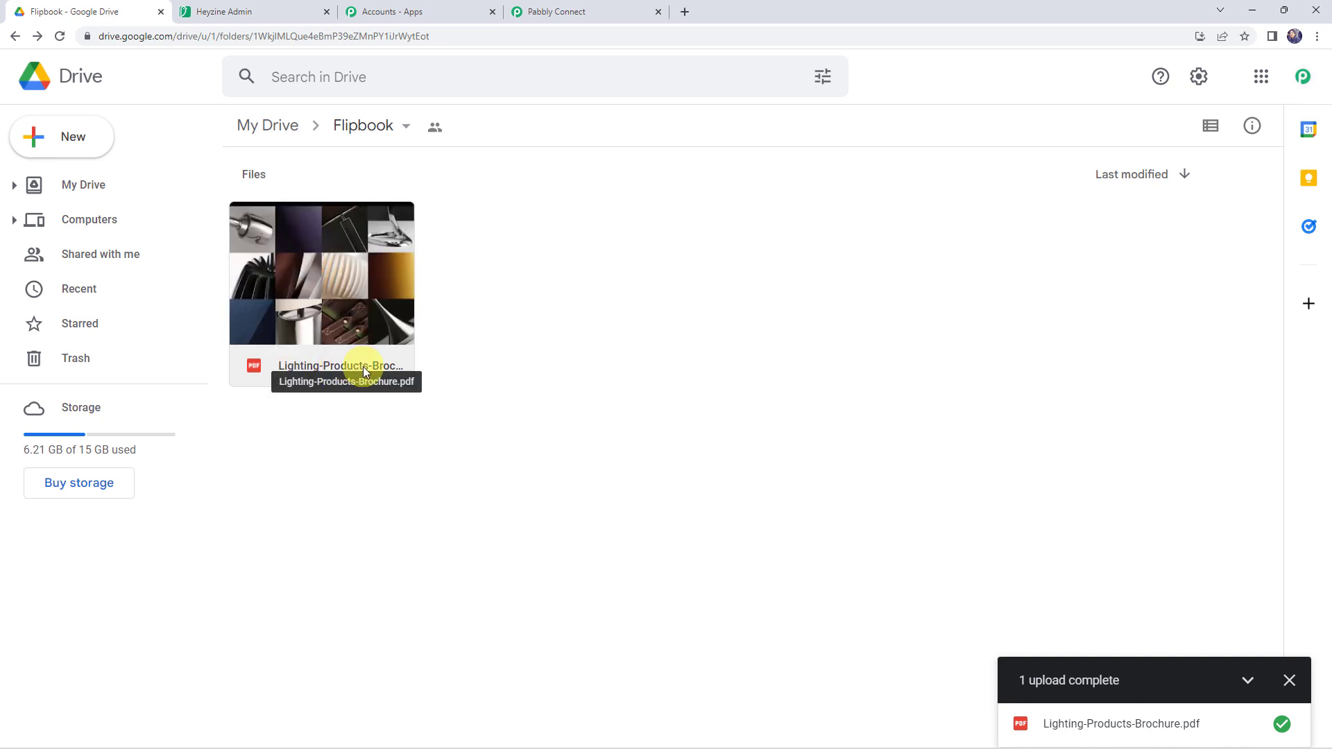
{"action": "left_click", "coordinate": [534, 7]}
Save the trigger, send a test request, and enlarge the WebContentLink value
{"action": "left_click", "coordinate": [360, 551]}
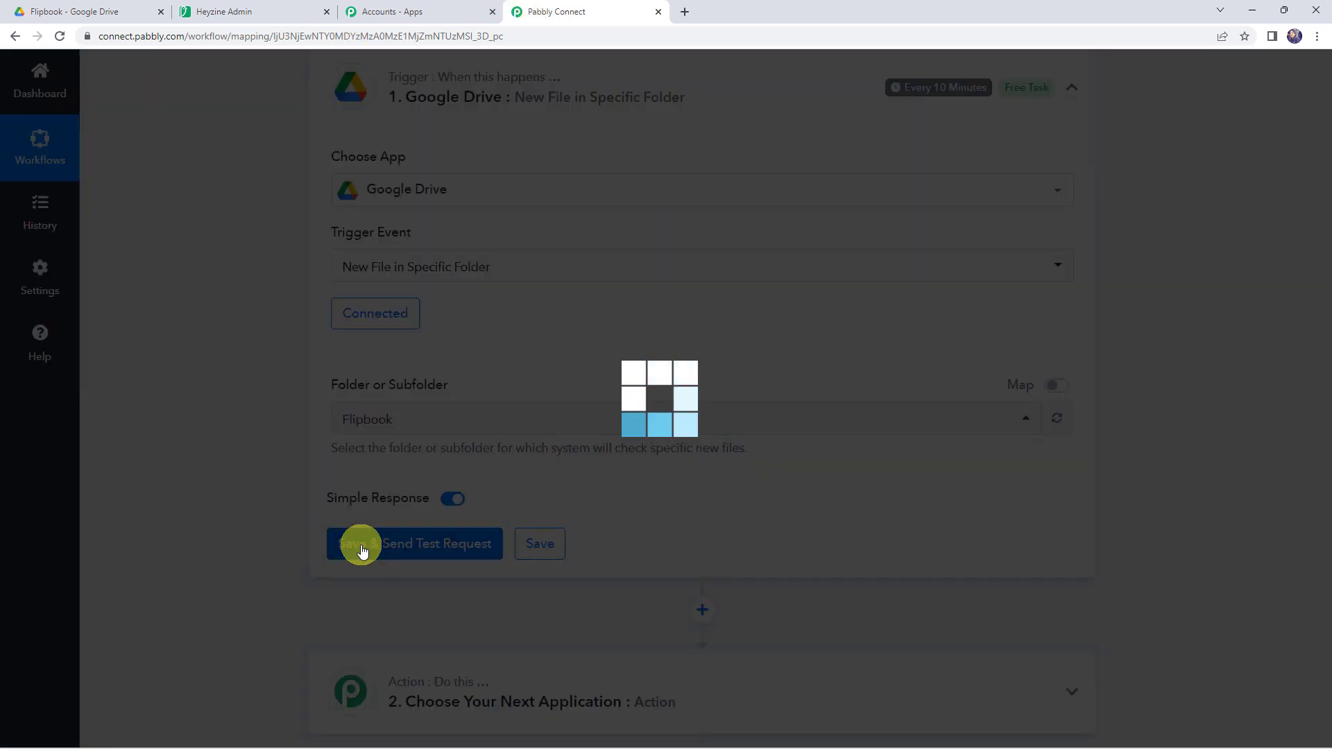
{"action": "scroll", "coordinate": [233, 485], "scroll_direction": "down", "scroll_amount": 4}
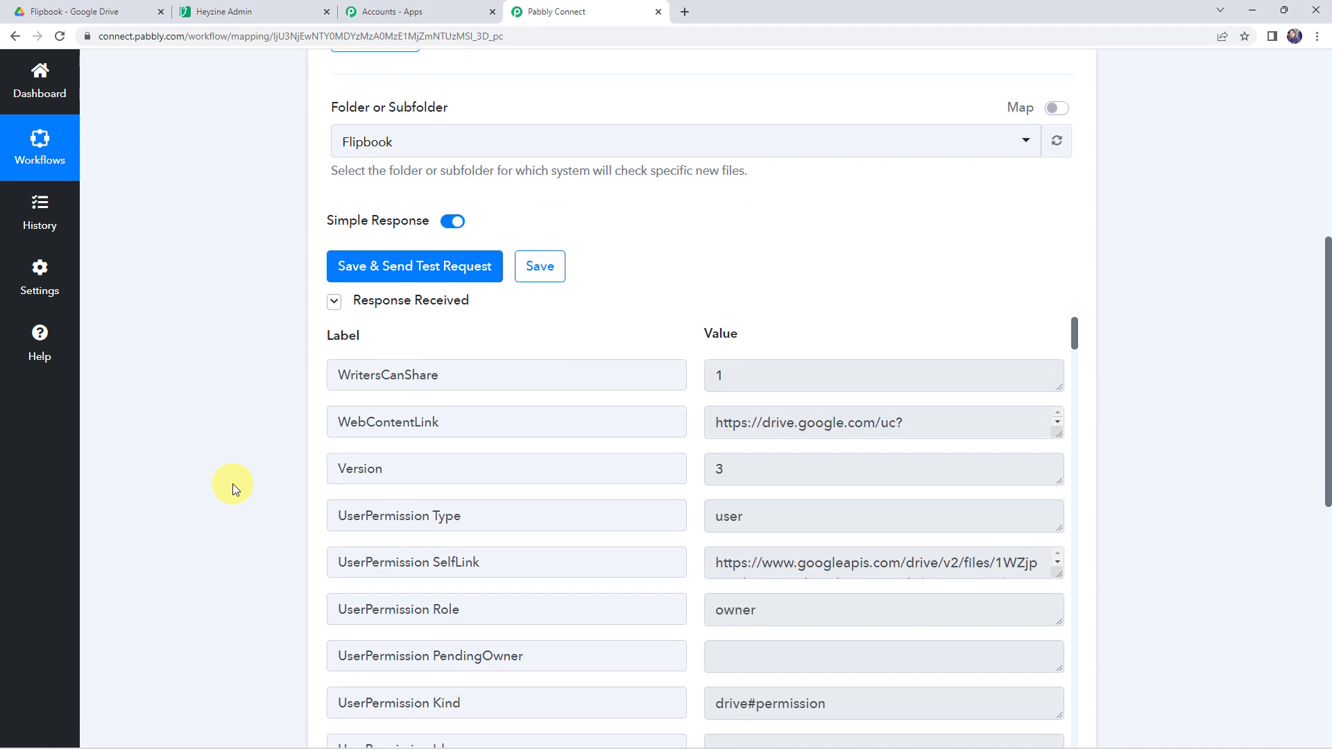
{"action": "scroll", "coordinate": [232, 489], "scroll_direction": "down", "scroll_amount": 1}
{"action": "scroll", "coordinate": [232, 484], "scroll_direction": "down", "scroll_amount": 2}
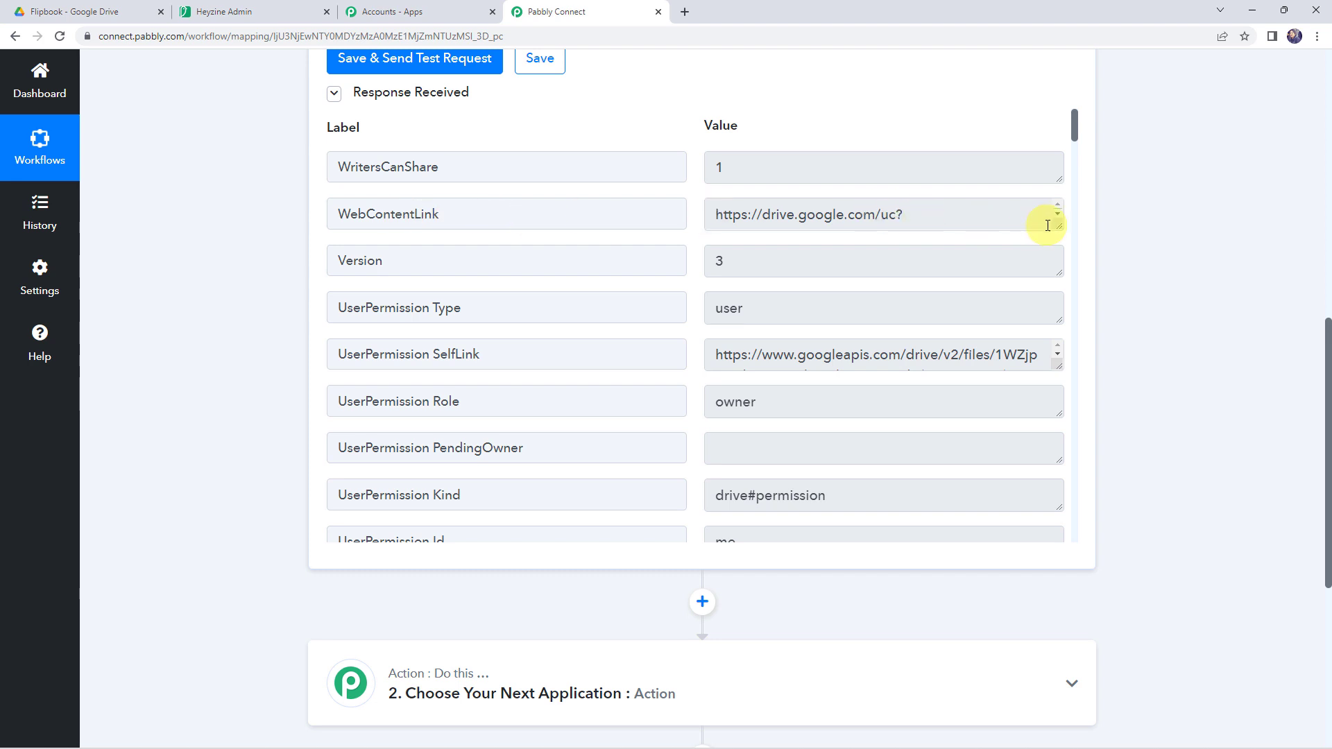
{"action": "left_click_drag", "start_coordinate": [1058, 225], "coordinate": [1046, 326]}
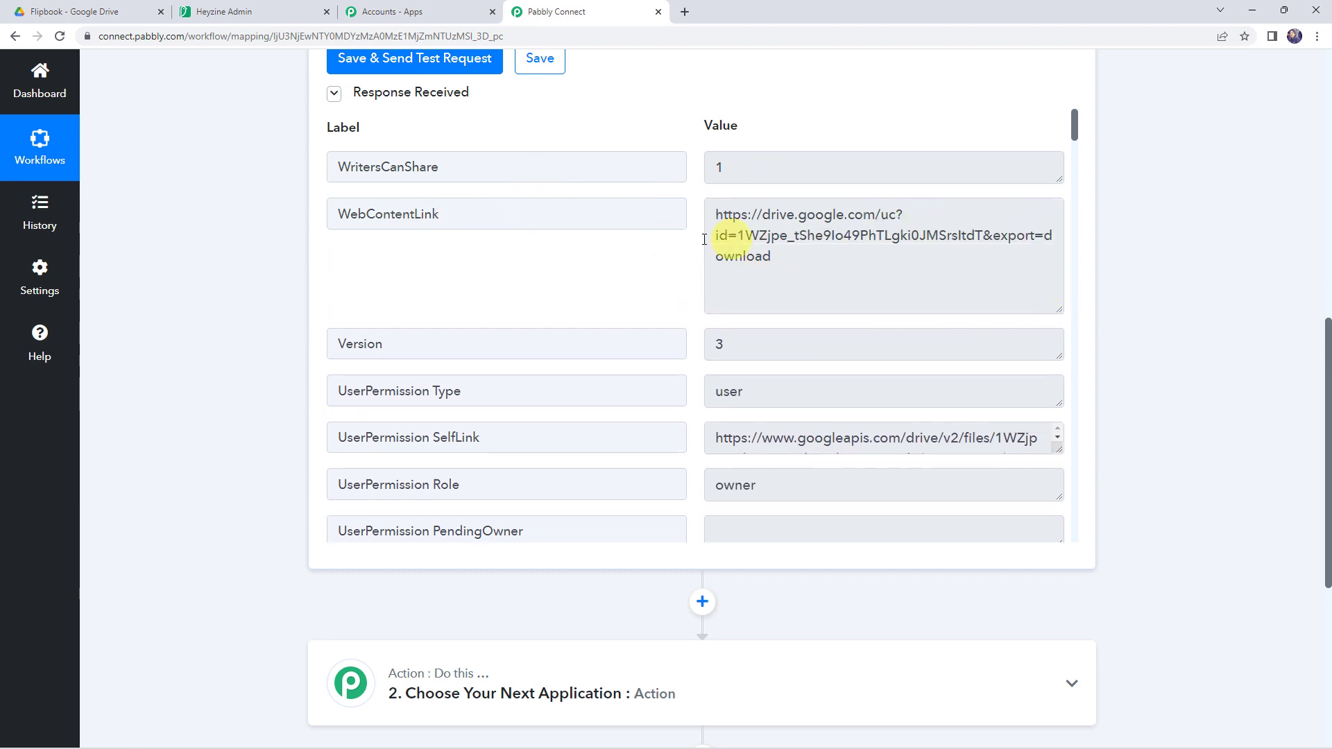
Select the response's Title value, Lighting-Products-Brochure.pdf, and review the returned data
{"action": "scroll", "coordinate": [638, 247], "scroll_direction": "down", "scroll_amount": 2}
{"action": "scroll", "coordinate": [638, 247], "scroll_direction": "down", "scroll_amount": 2}
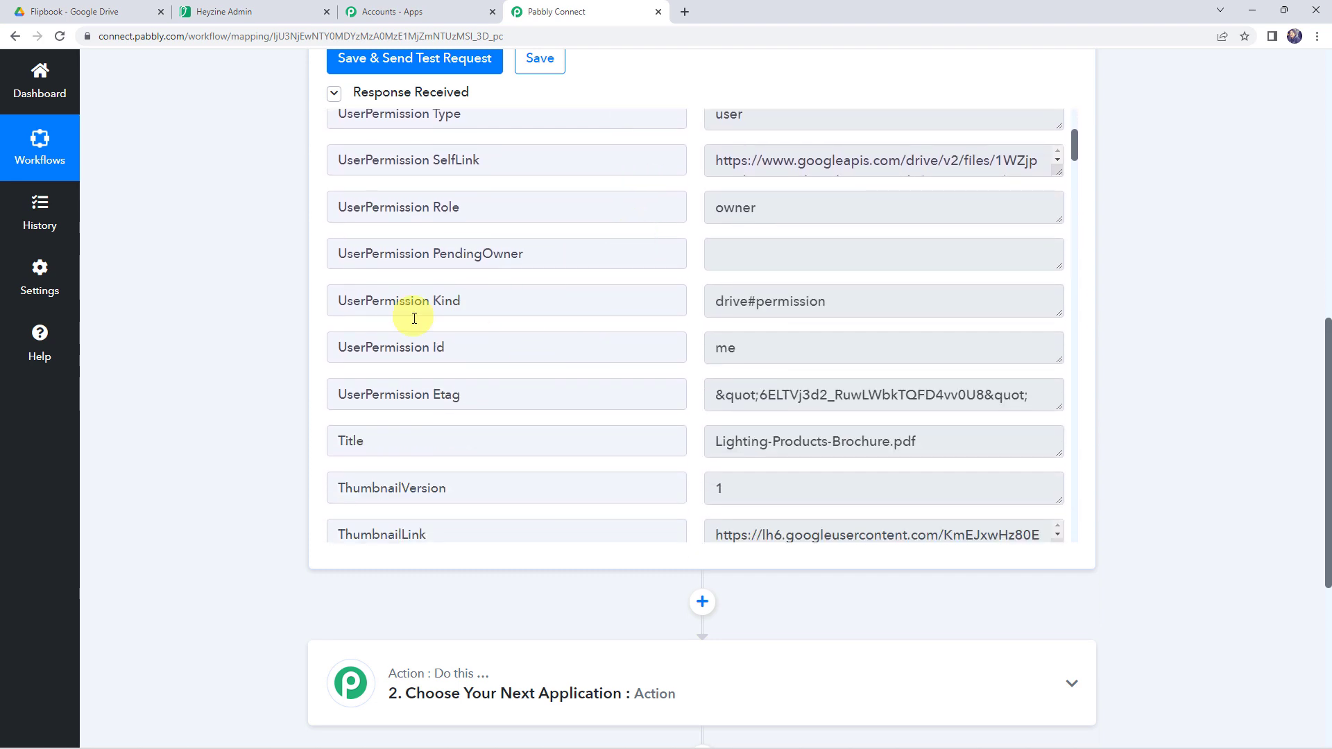
{"action": "scroll", "coordinate": [786, 304], "scroll_direction": "down", "scroll_amount": 2}
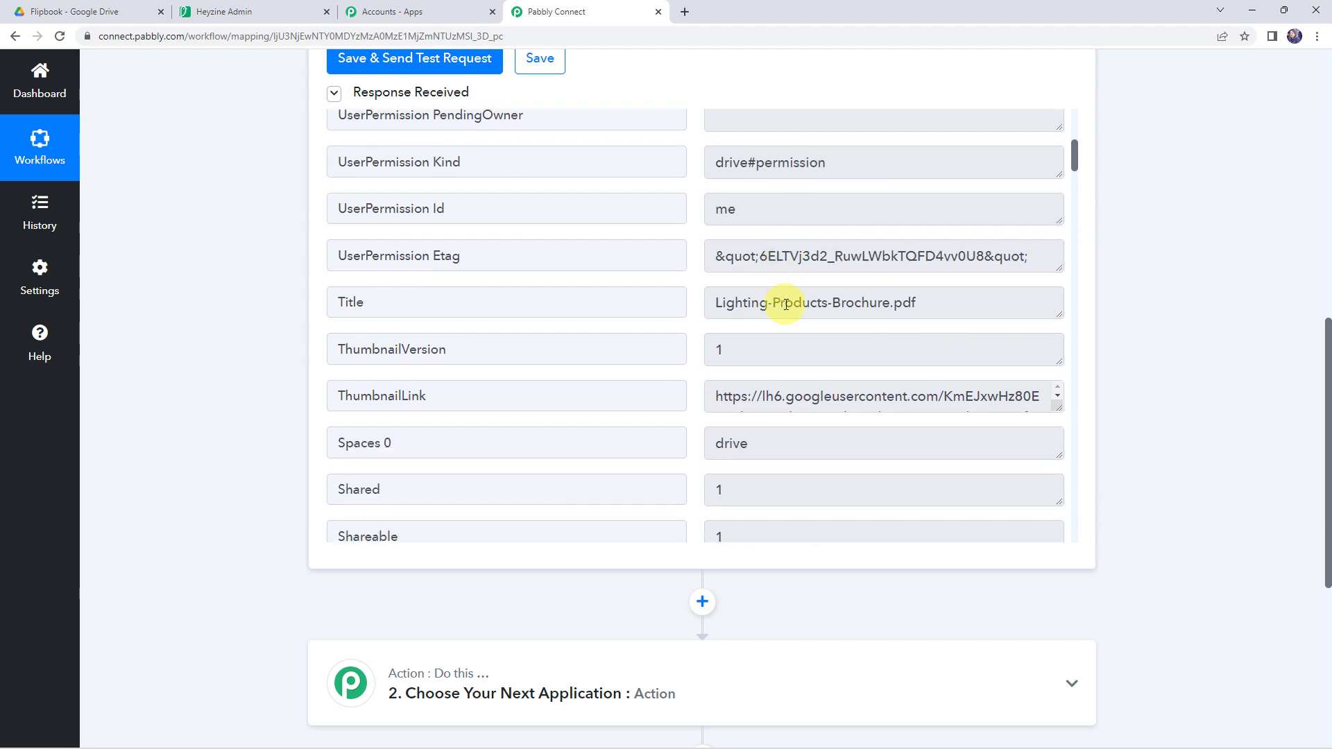
{"action": "left_click", "coordinate": [946, 304]}
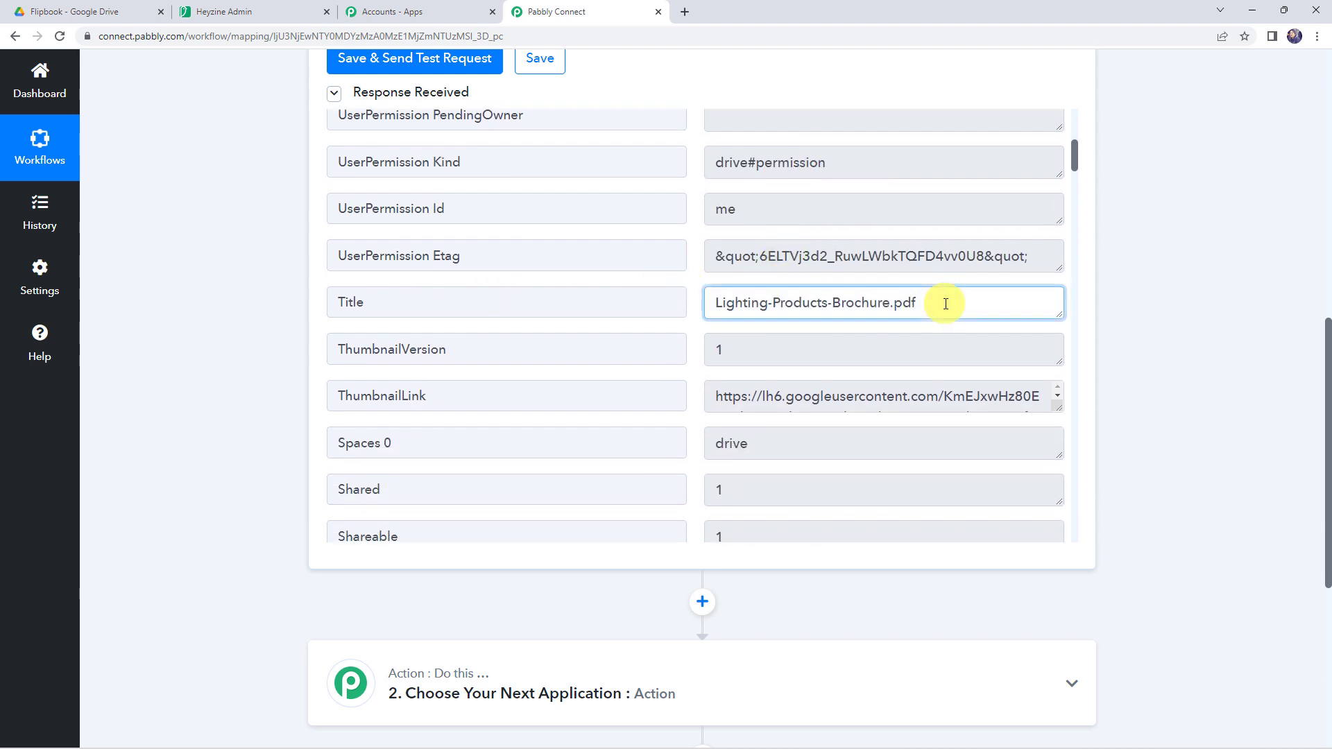
{"action": "left_click_drag", "start_coordinate": [923, 304], "coordinate": [567, 279]}
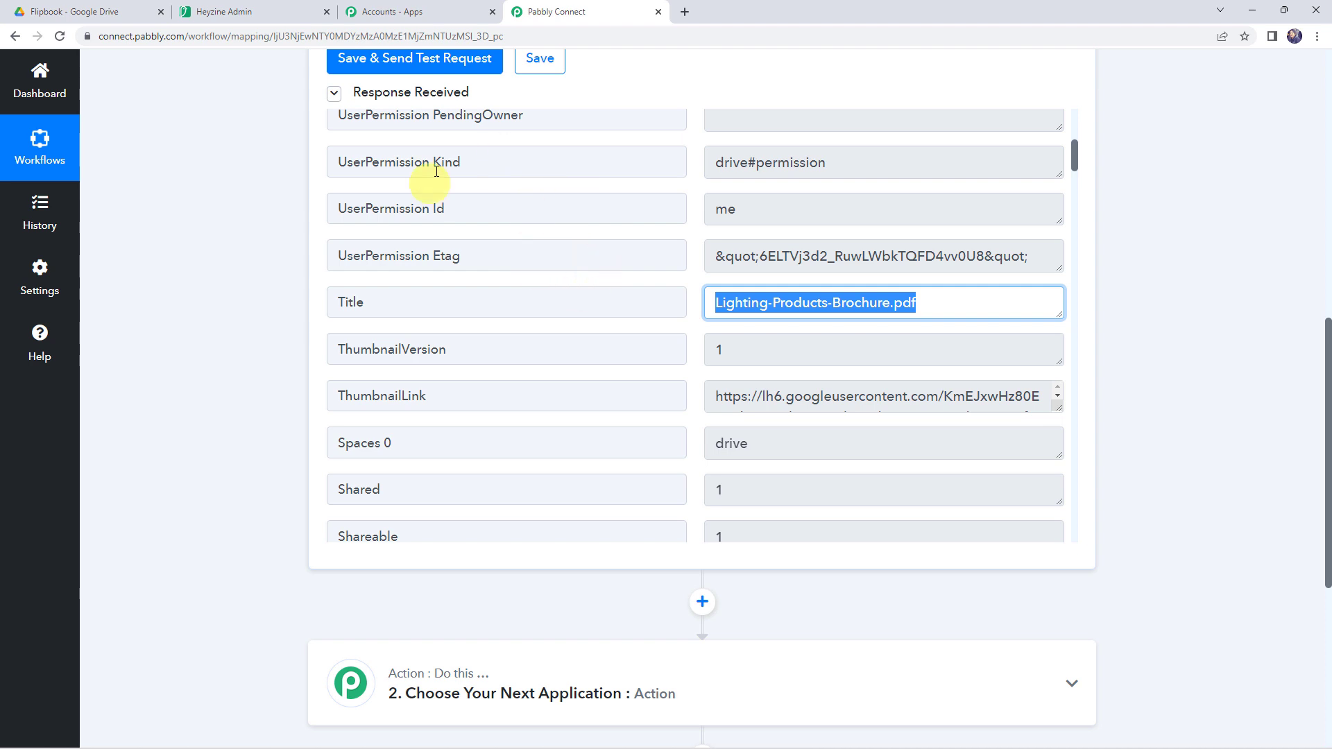
{"action": "scroll", "coordinate": [539, 280], "scroll_direction": "up", "scroll_amount": 5}
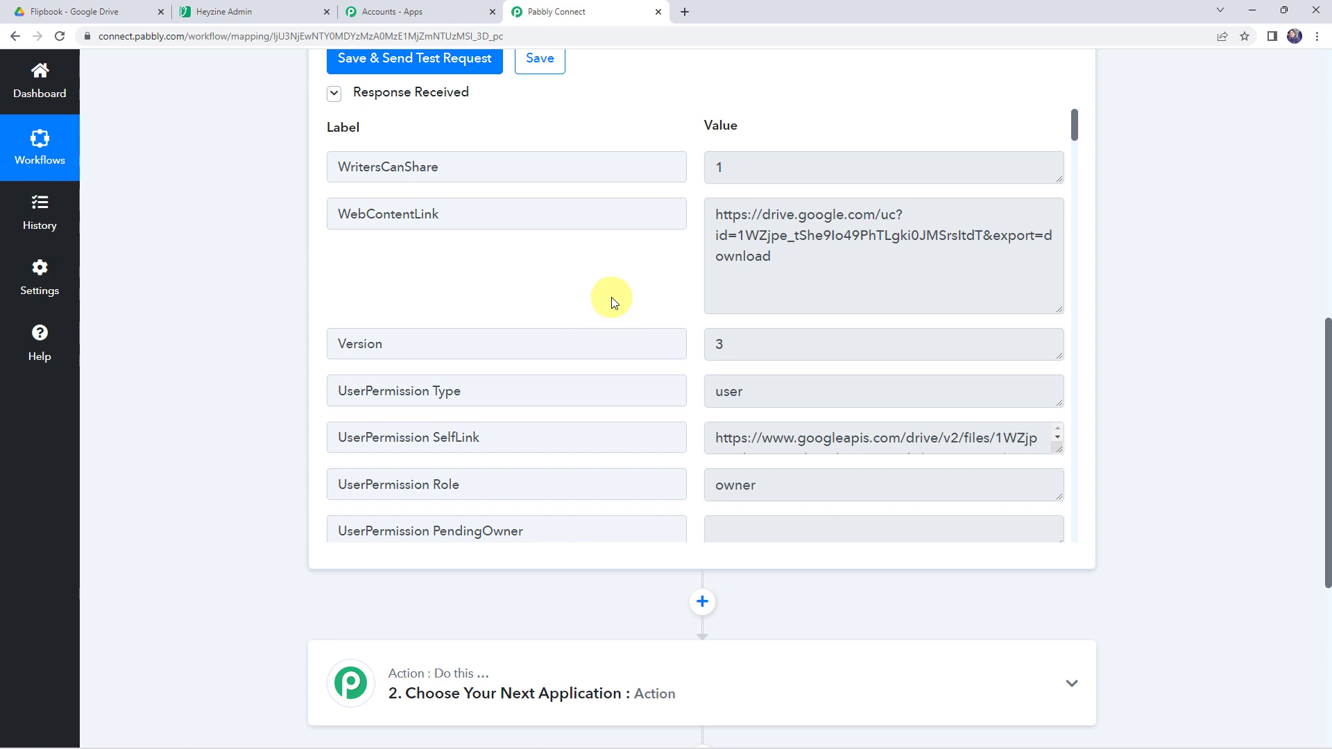
{"action": "scroll", "coordinate": [618, 344], "scroll_direction": "up", "scroll_amount": 6}
{"action": "scroll", "coordinate": [618, 343], "scroll_direction": "up", "scroll_amount": 3}
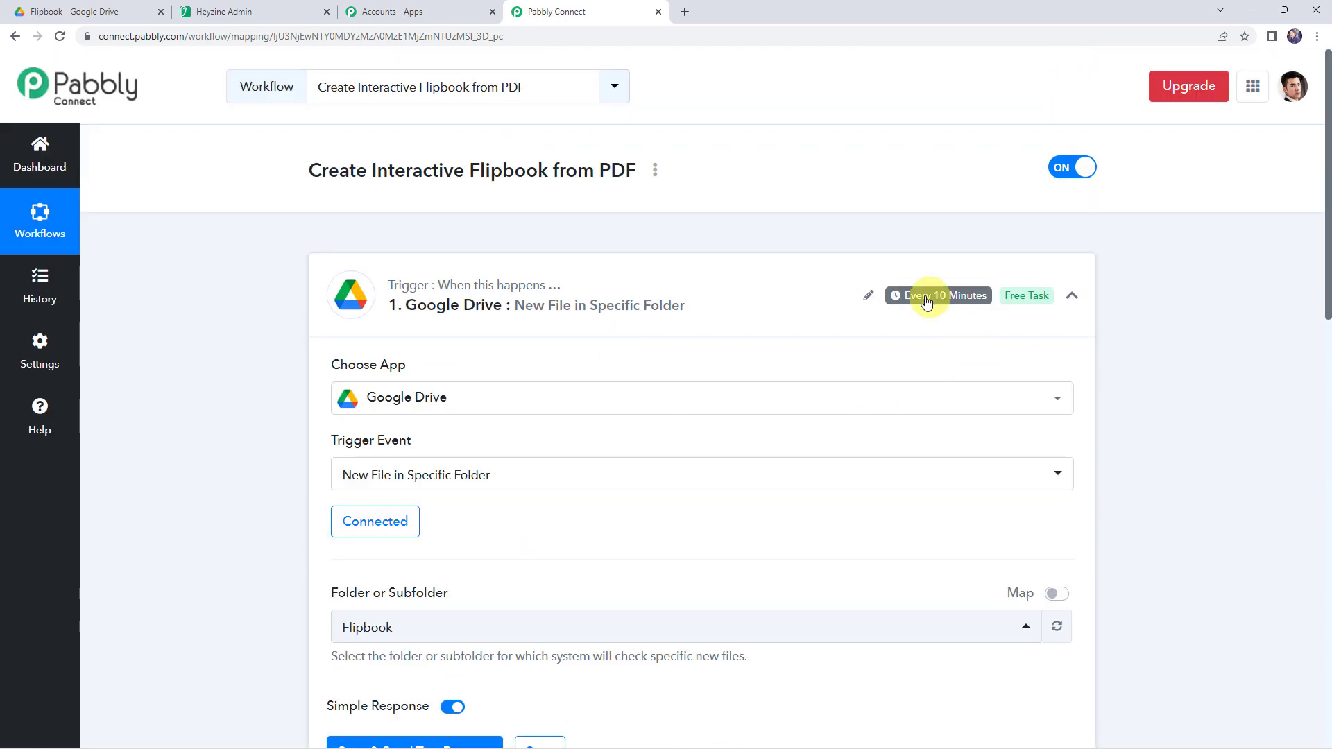
{"action": "mouse_move", "coordinate": [901, 301]}
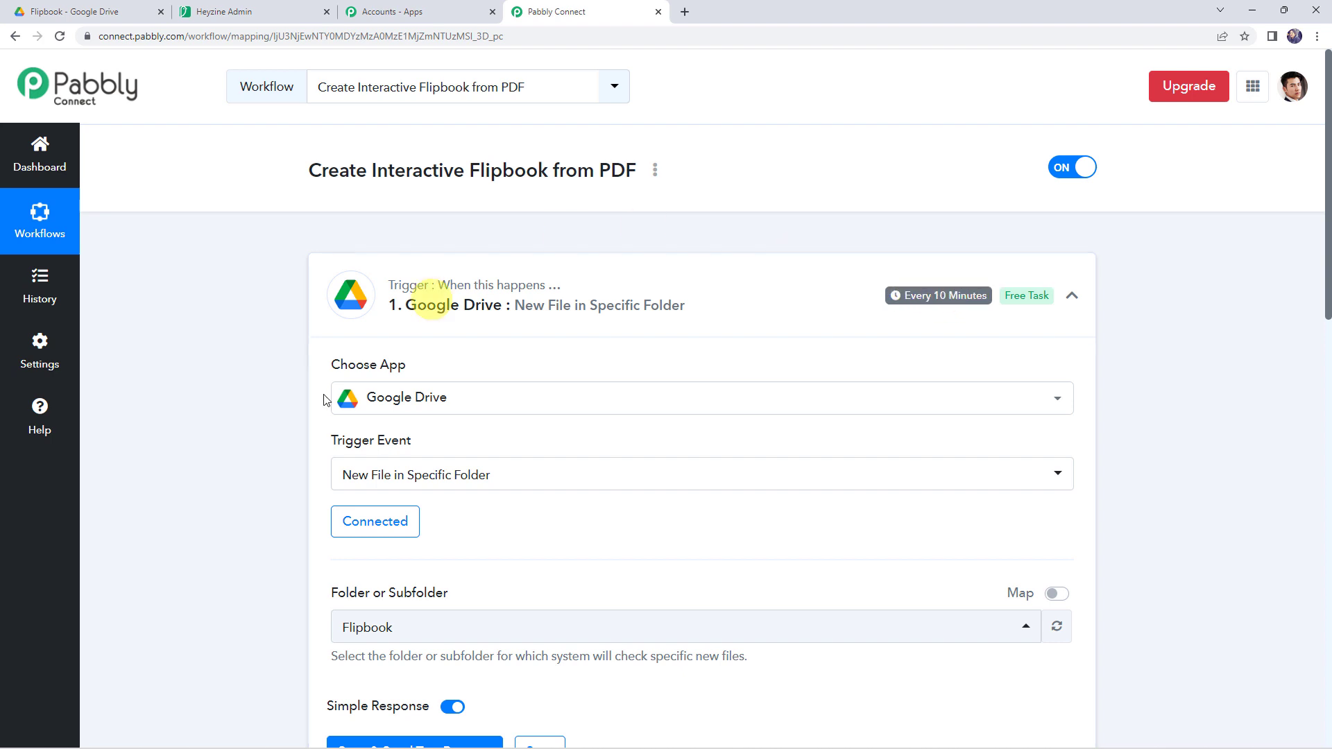
{"action": "scroll", "coordinate": [244, 484], "scroll_direction": "down", "scroll_amount": 9}
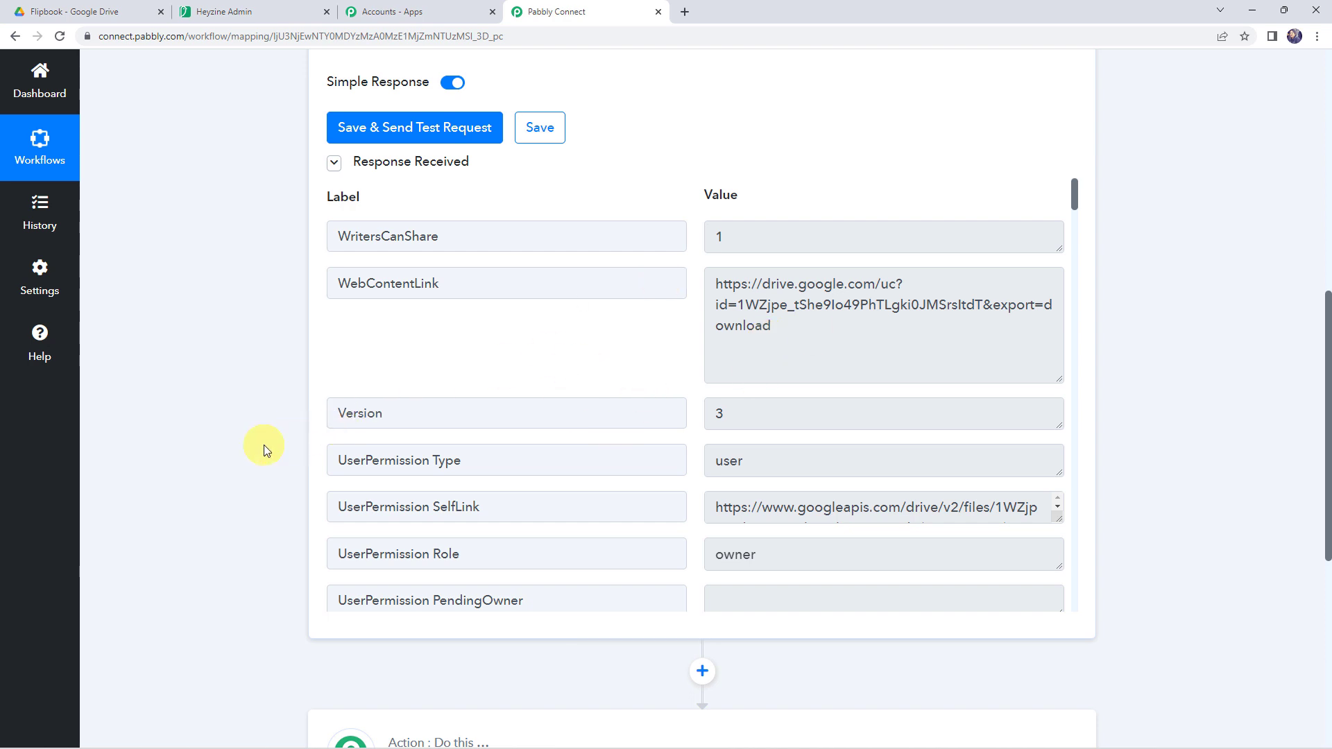
{"action": "scroll", "coordinate": [264, 444], "scroll_direction": "down", "scroll_amount": 7}
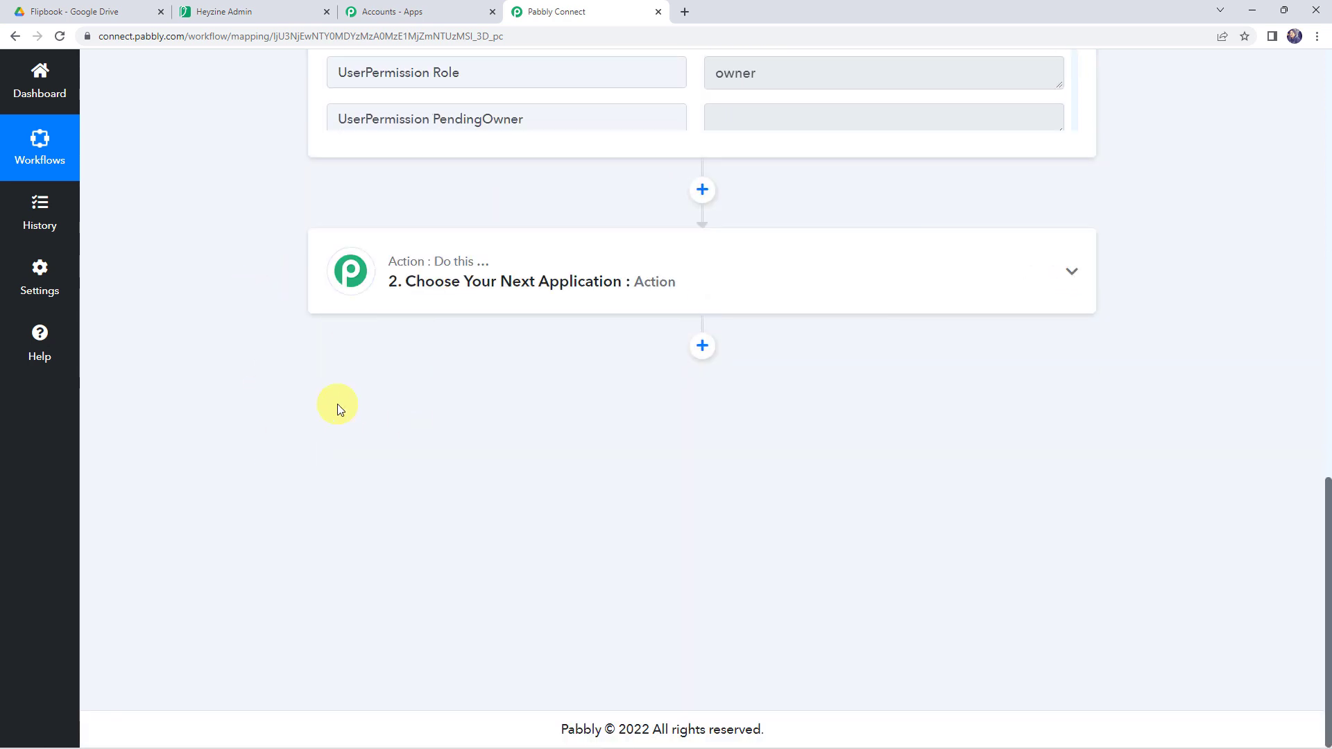
Set step 2 to Heyzine's Create a Flipbook action and add a new Heyzine connection
{"action": "left_click", "coordinate": [665, 286]}
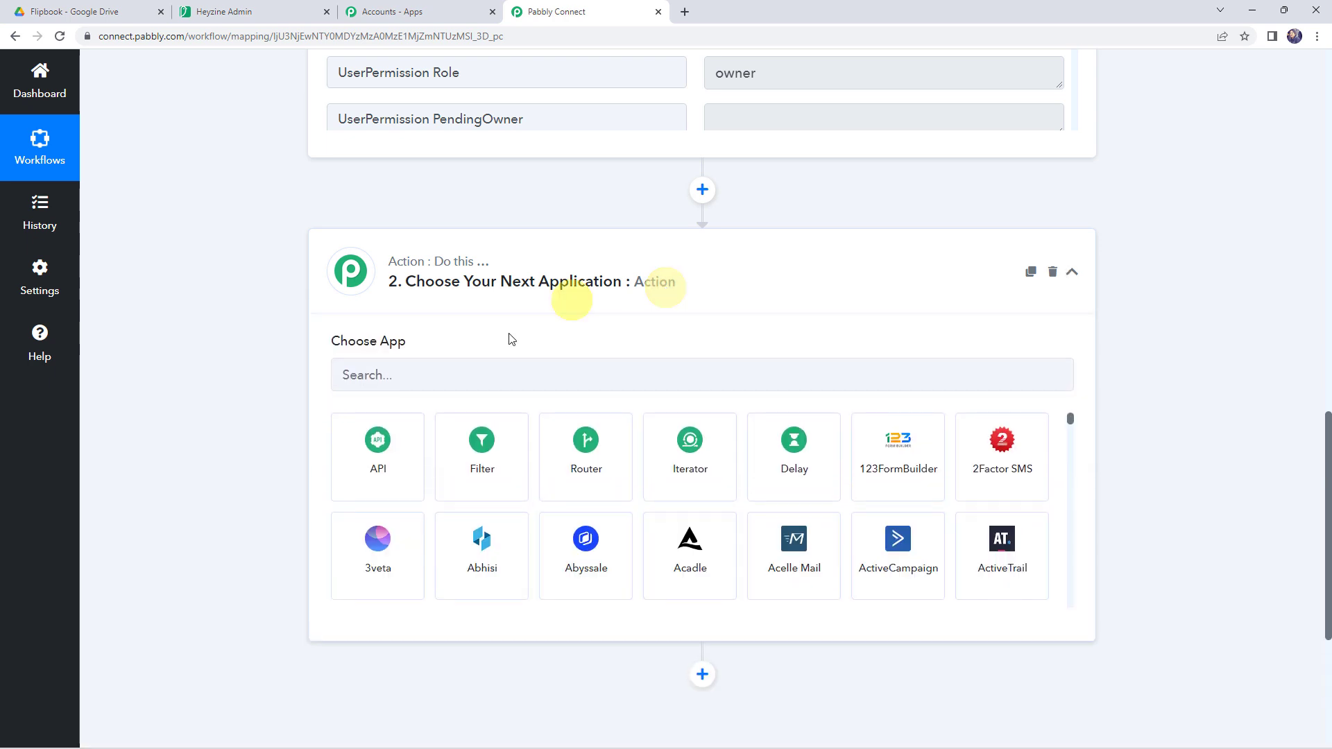
{"action": "left_click", "coordinate": [495, 378]}
{"action": "type", "text": "hey"}
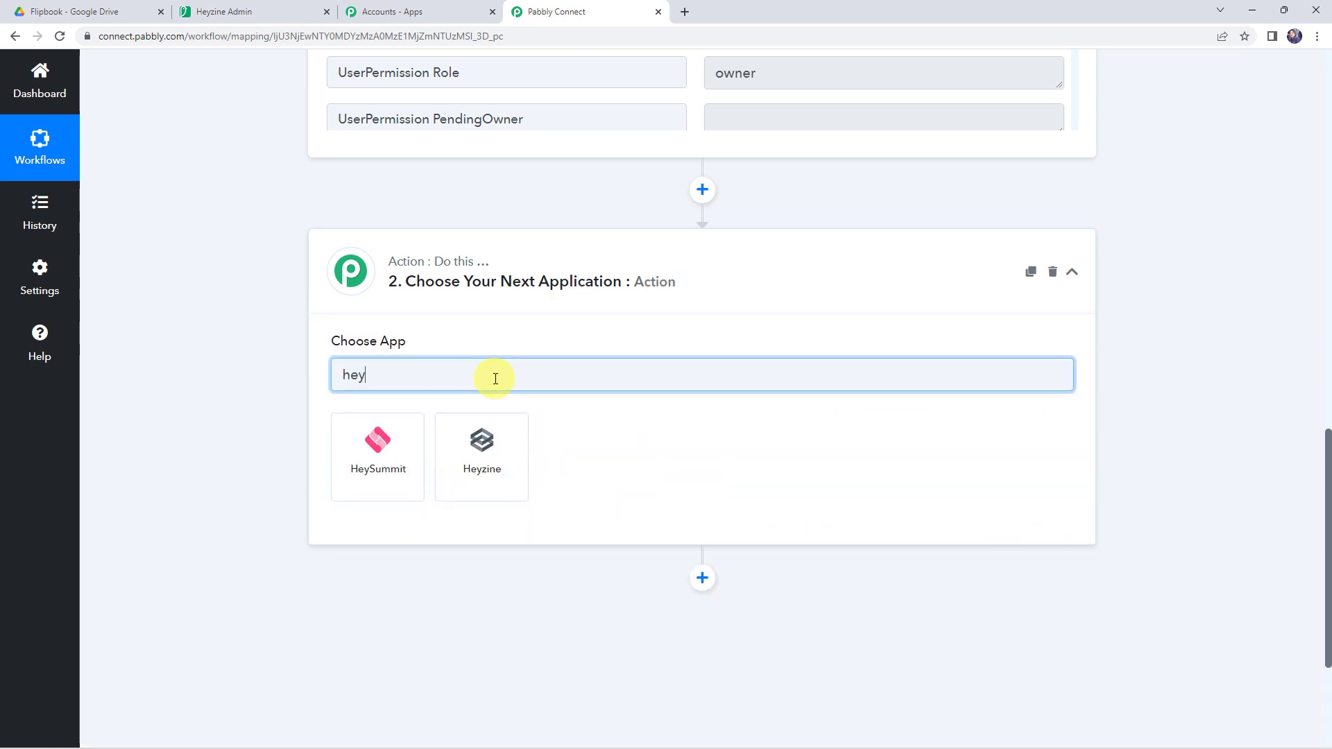
{"action": "left_click", "coordinate": [494, 459]}
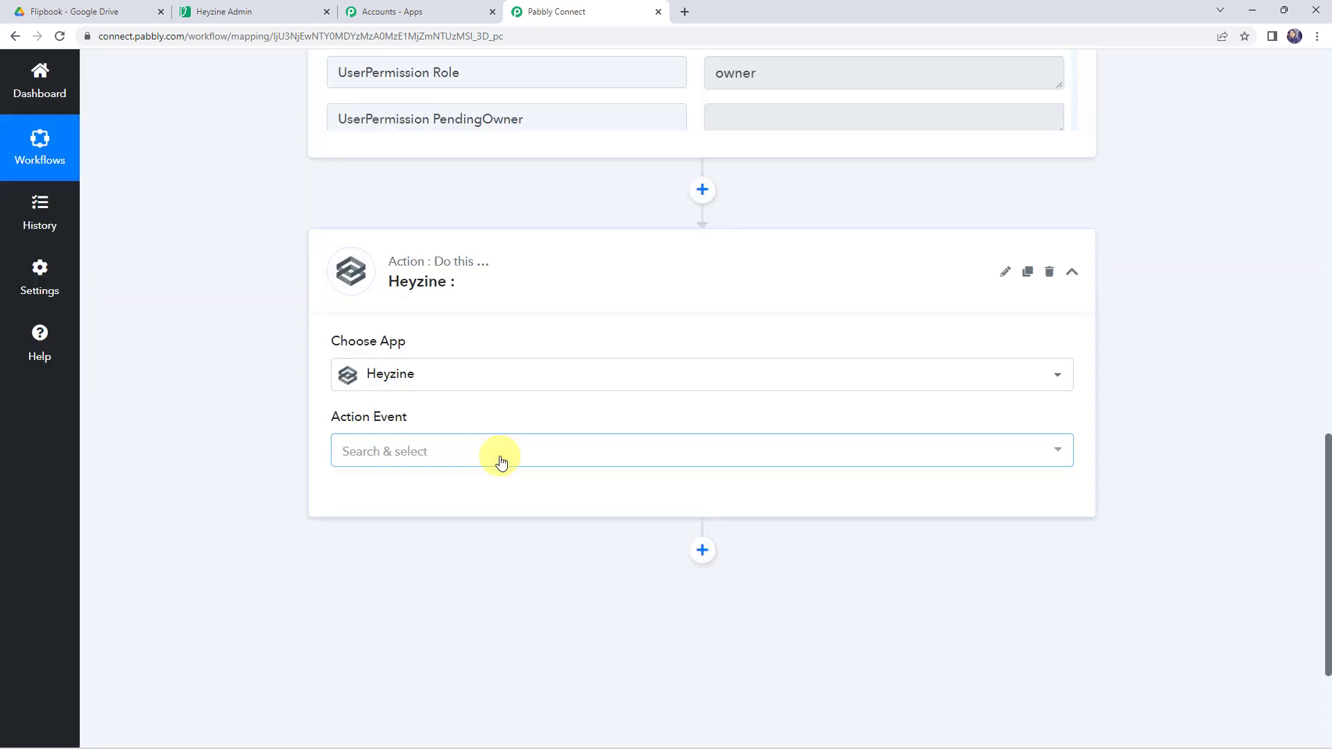
{"action": "left_click", "coordinate": [370, 458]}
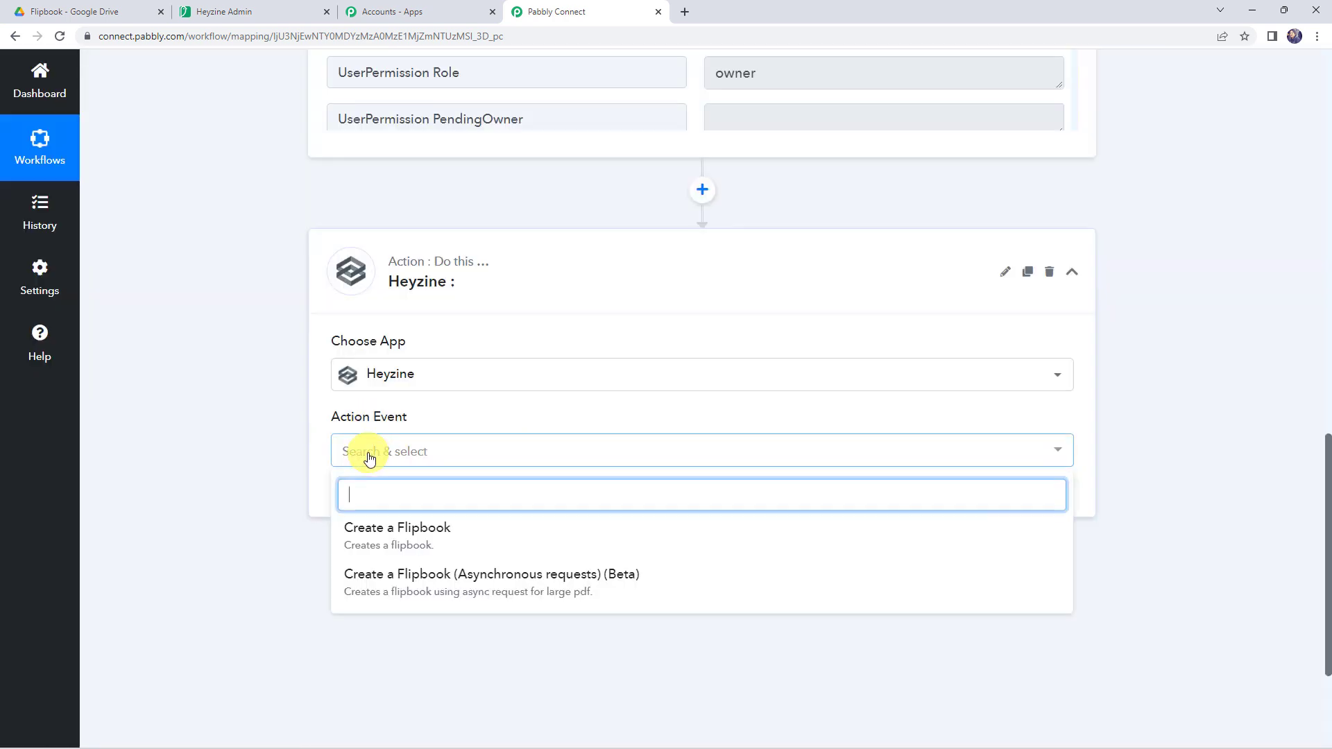
{"action": "left_click", "coordinate": [408, 536]}
{"action": "left_click", "coordinate": [373, 500]}
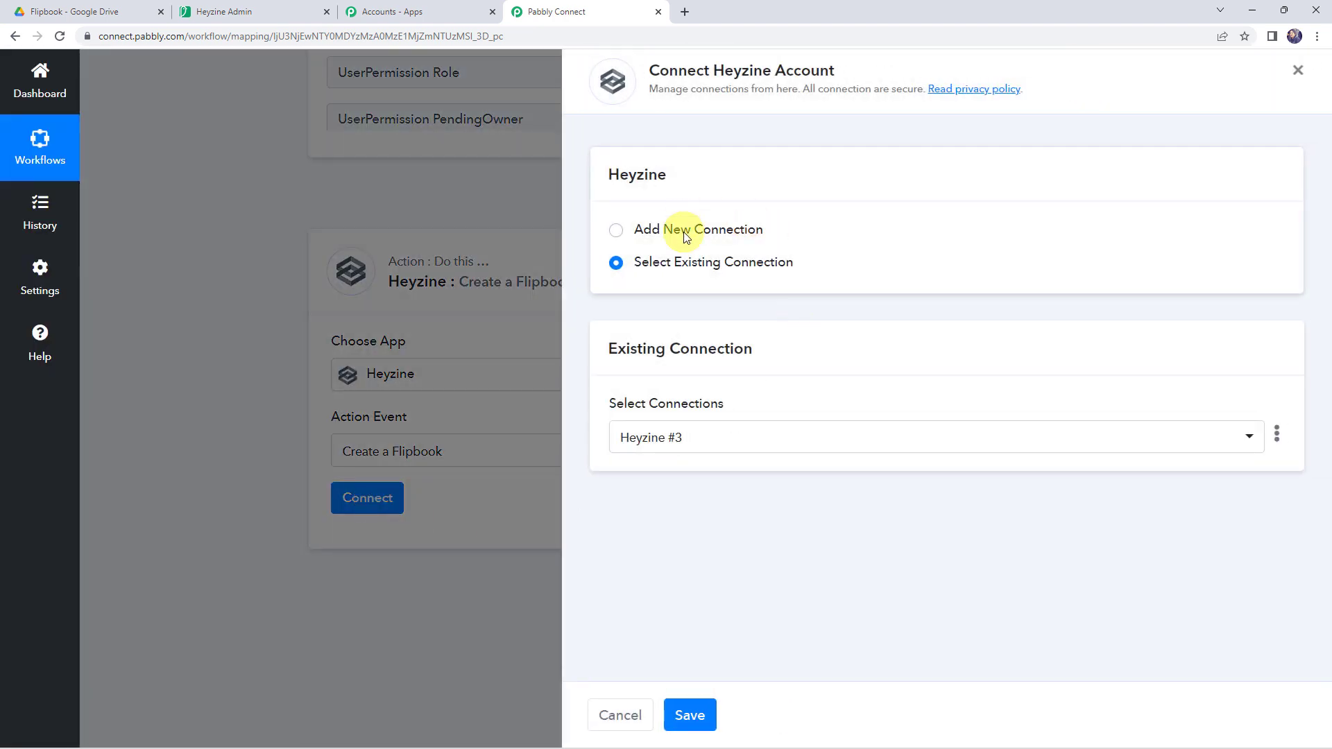
{"action": "left_click", "coordinate": [684, 230]}
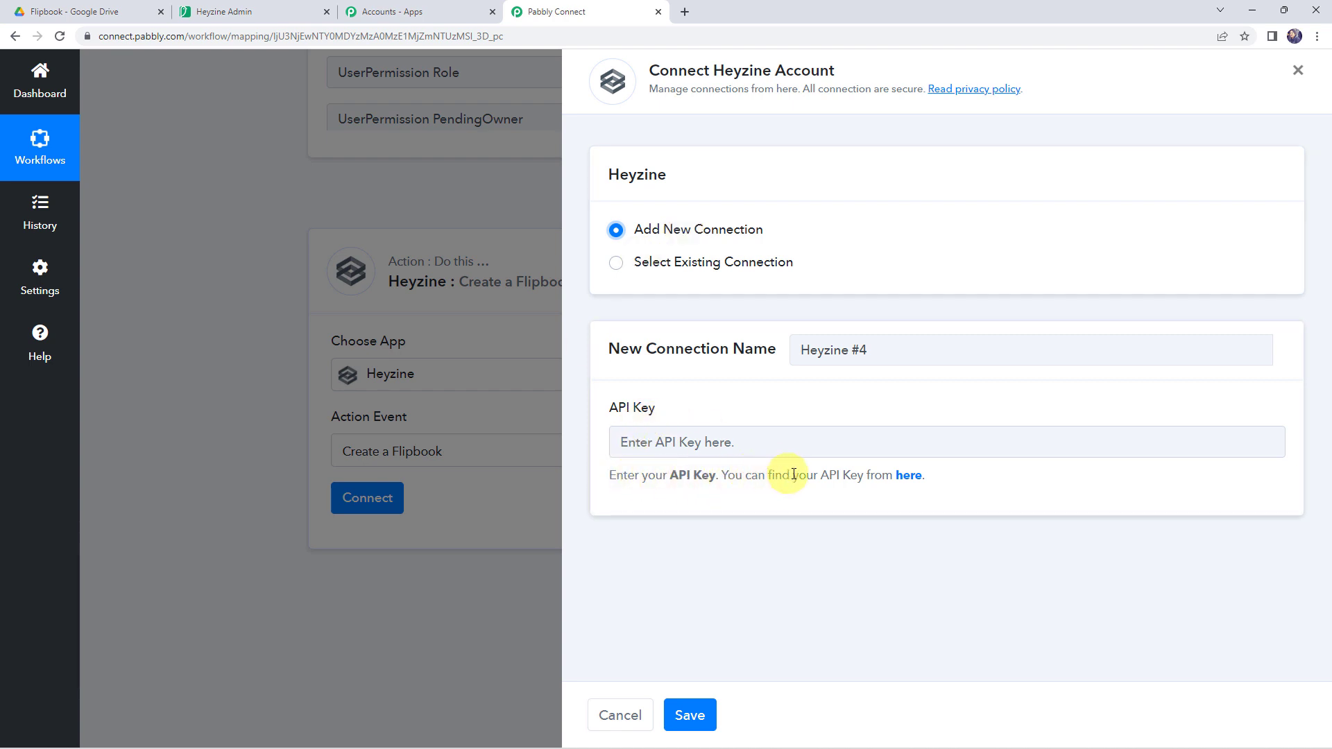
Copy the API key from Heyzine's developer page into the connection's API Key field
{"action": "left_click", "coordinate": [904, 477]}
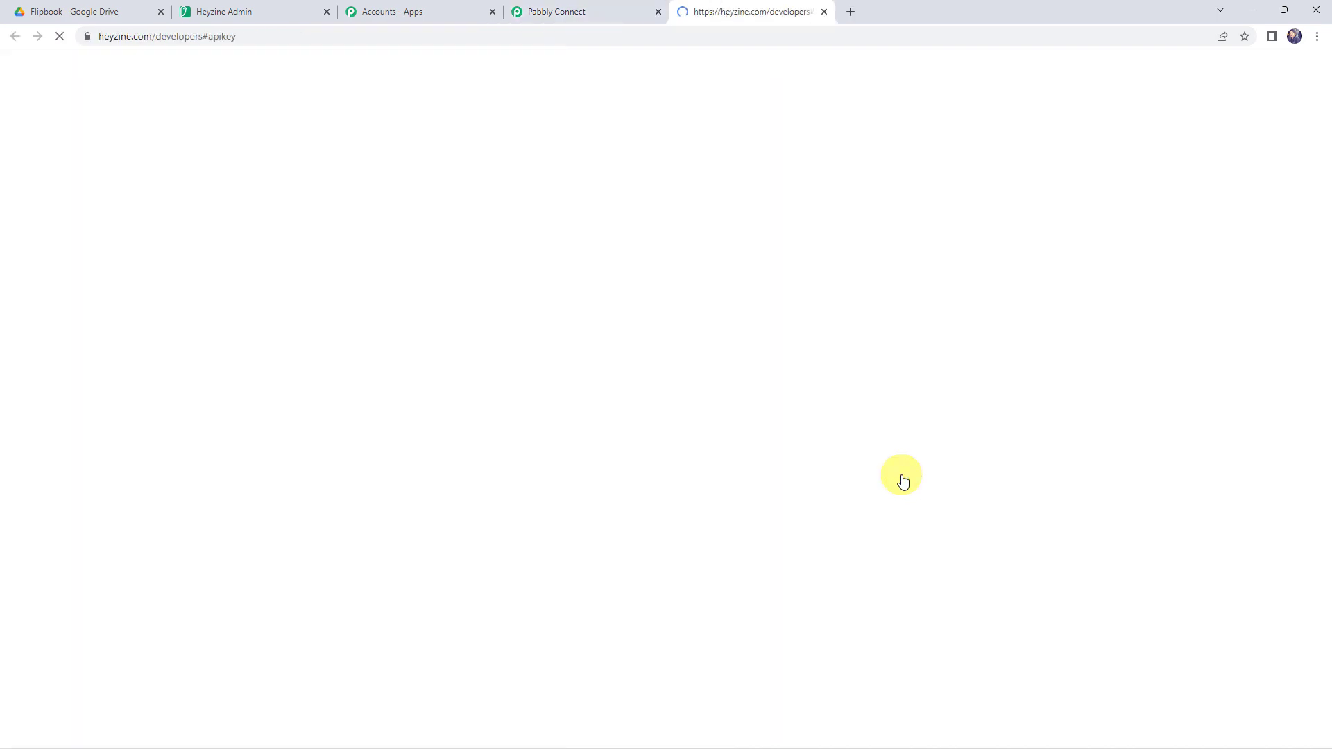
{"action": "scroll", "coordinate": [438, 493], "scroll_direction": "down", "scroll_amount": 1}
{"action": "scroll", "coordinate": [439, 492], "scroll_direction": "down", "scroll_amount": 2}
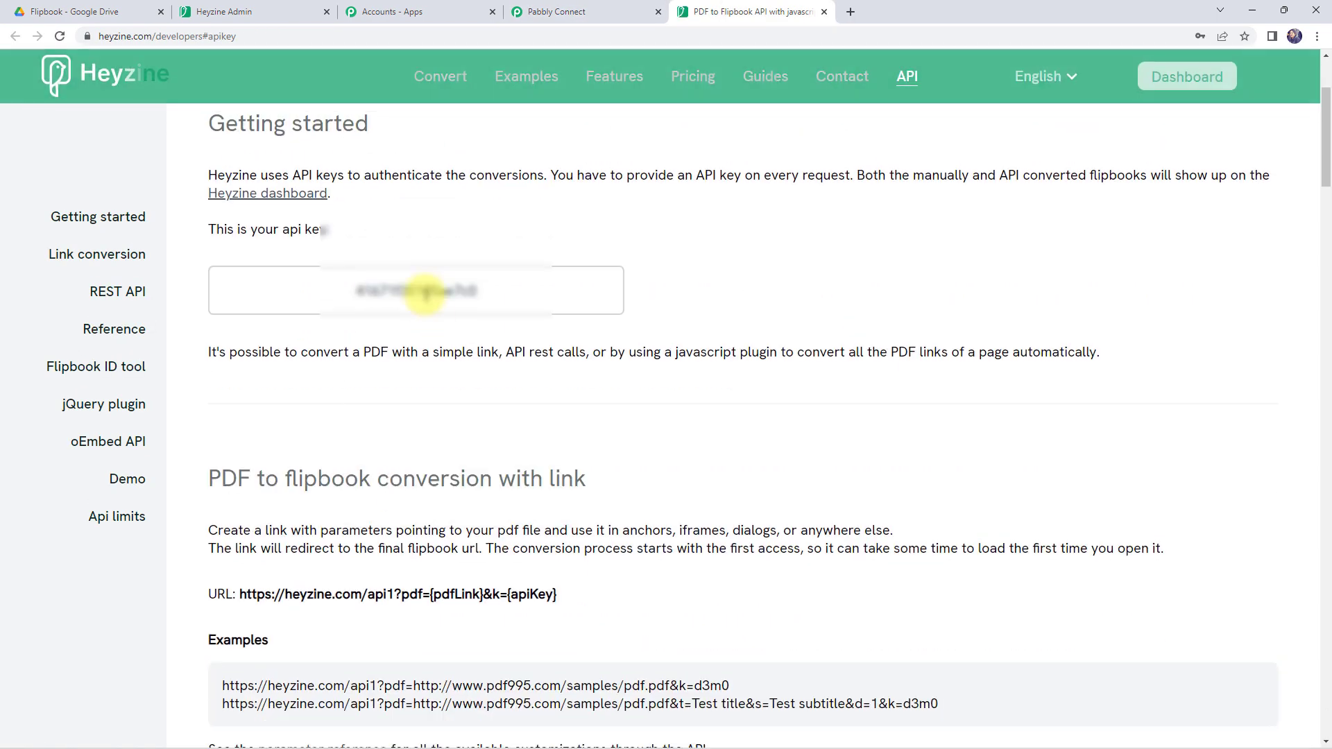
{"action": "left_click_drag", "start_coordinate": [535, 290], "coordinate": [286, 283]}
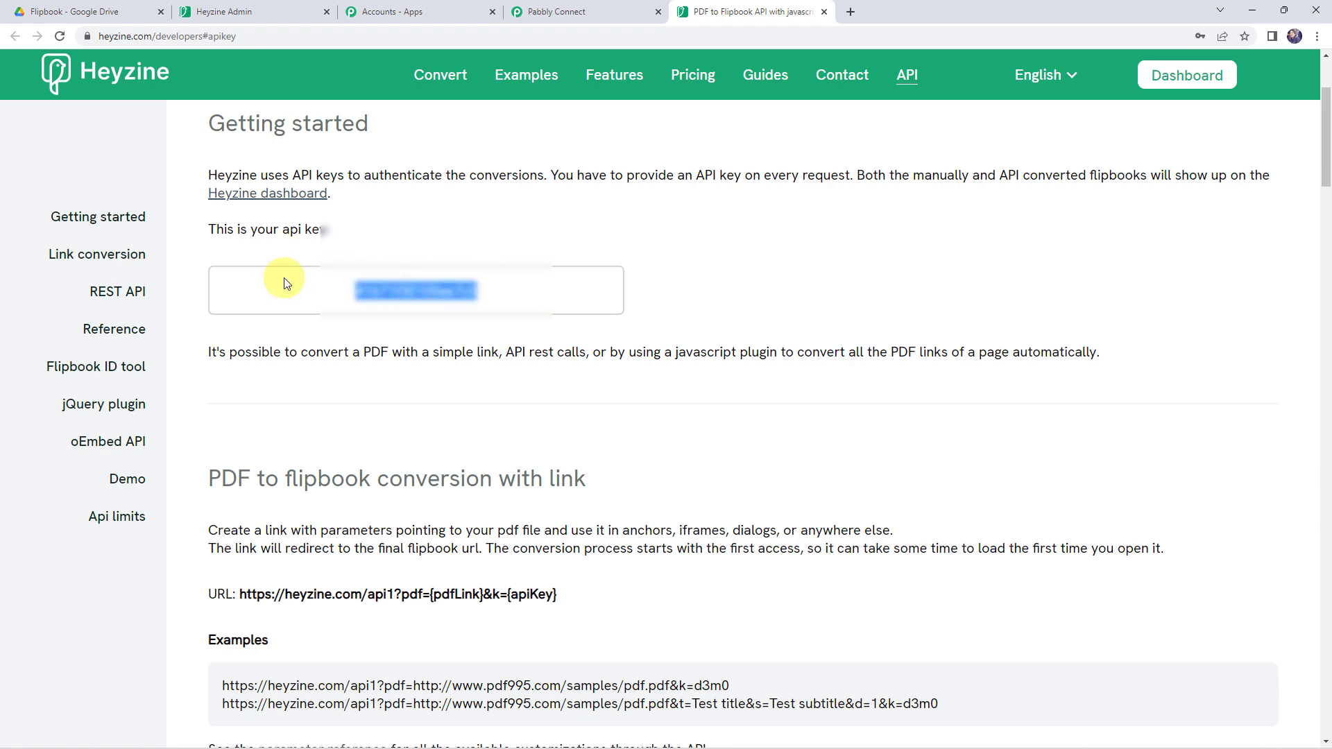
{"action": "left_click", "coordinate": [585, 11]}
{"action": "left_click", "coordinate": [673, 437]}
{"action": "key", "text": "ctrl+v"}
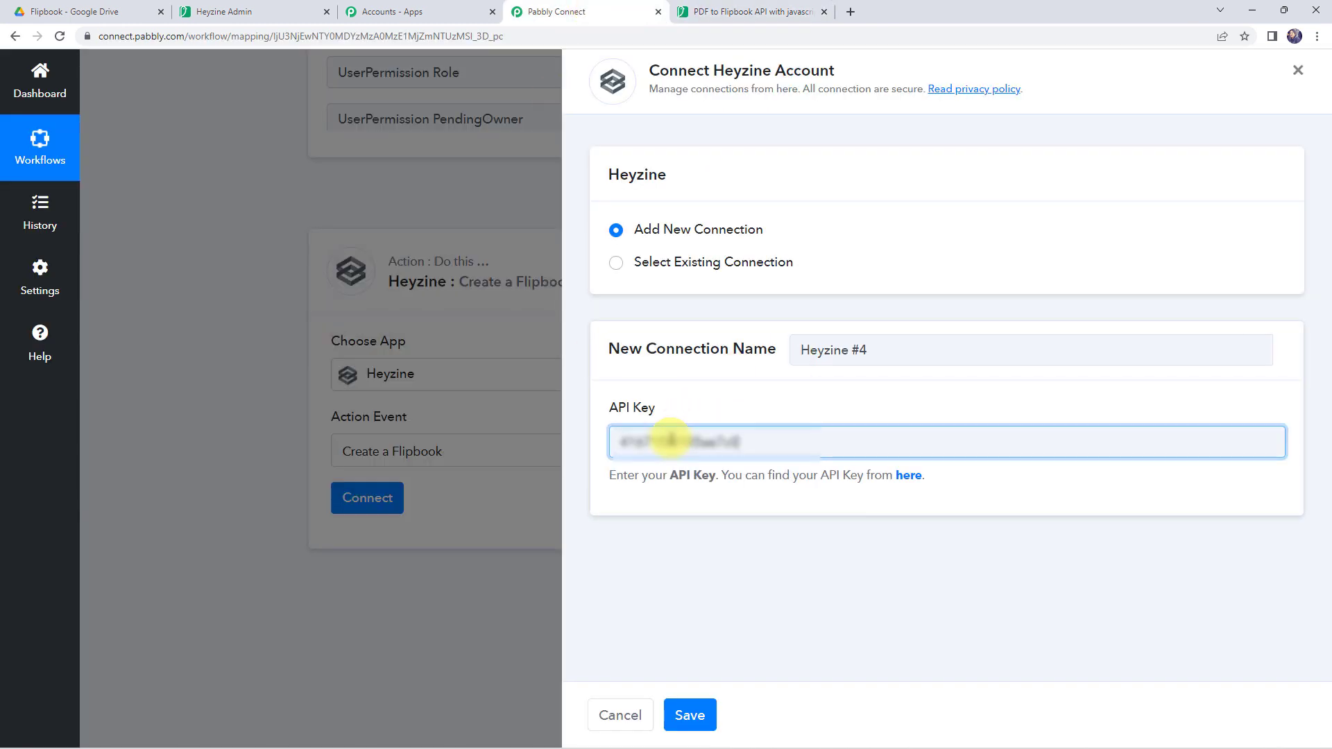
Save the Heyzine connection and recheck the trigger's WebContentLink URL
{"action": "left_click", "coordinate": [682, 716]}
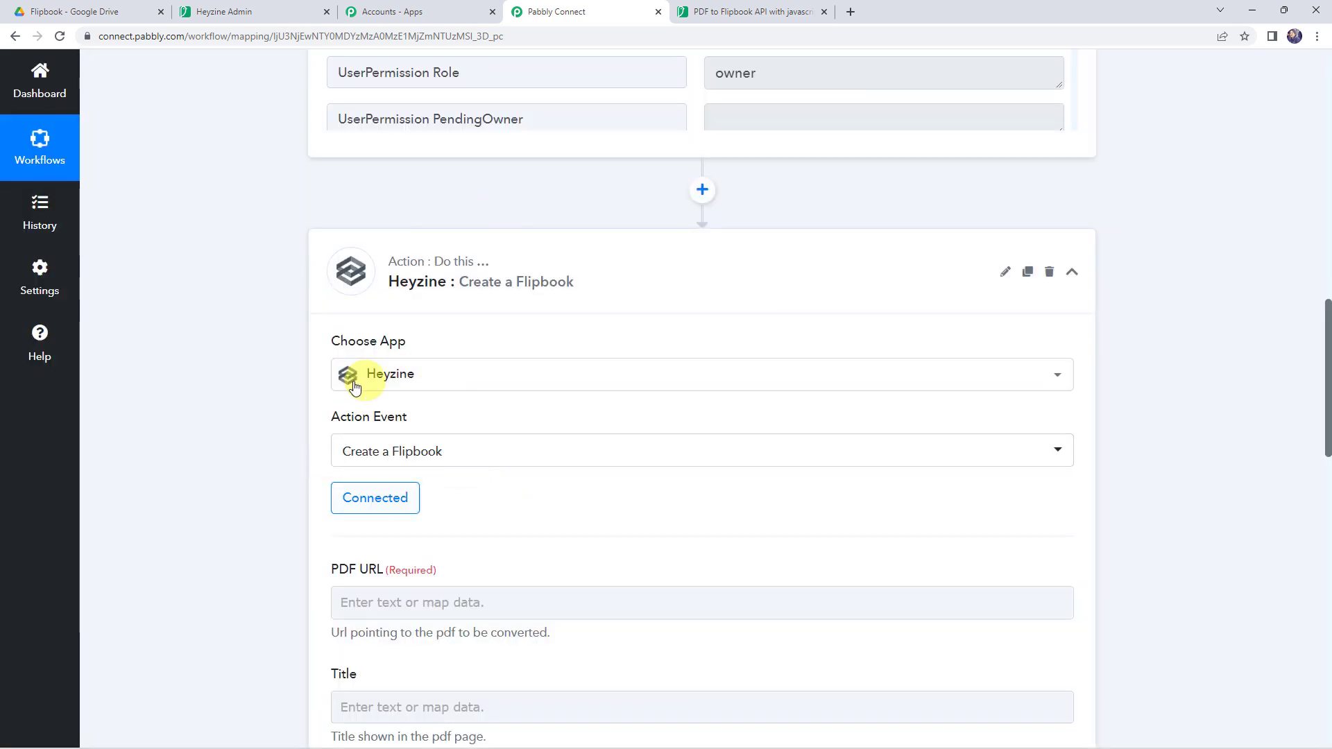
{"action": "scroll", "coordinate": [520, 485], "scroll_direction": "down", "scroll_amount": 3}
{"action": "left_click", "coordinate": [399, 407]}
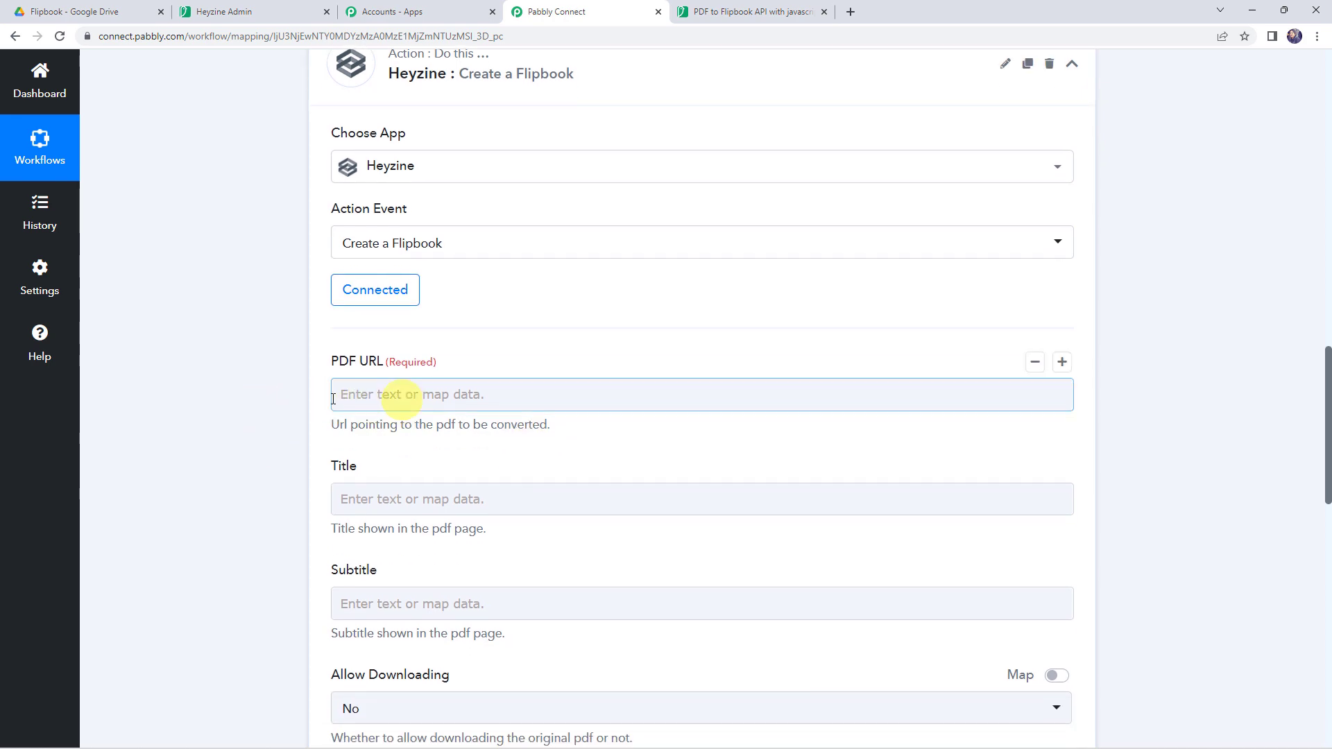
{"action": "left_click", "coordinate": [184, 397]}
{"action": "scroll", "coordinate": [184, 397], "scroll_direction": "up", "scroll_amount": 15}
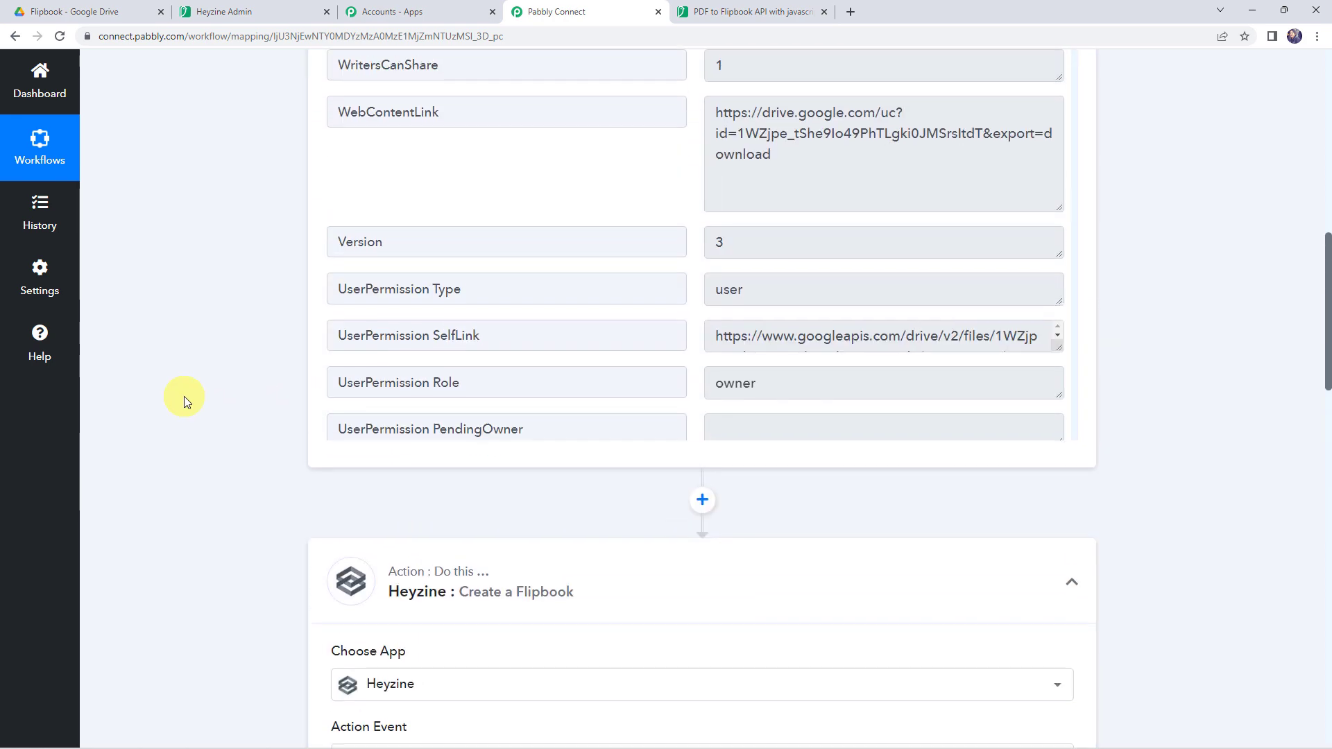
{"action": "scroll", "coordinate": [184, 397], "scroll_direction": "down", "scroll_amount": 4}
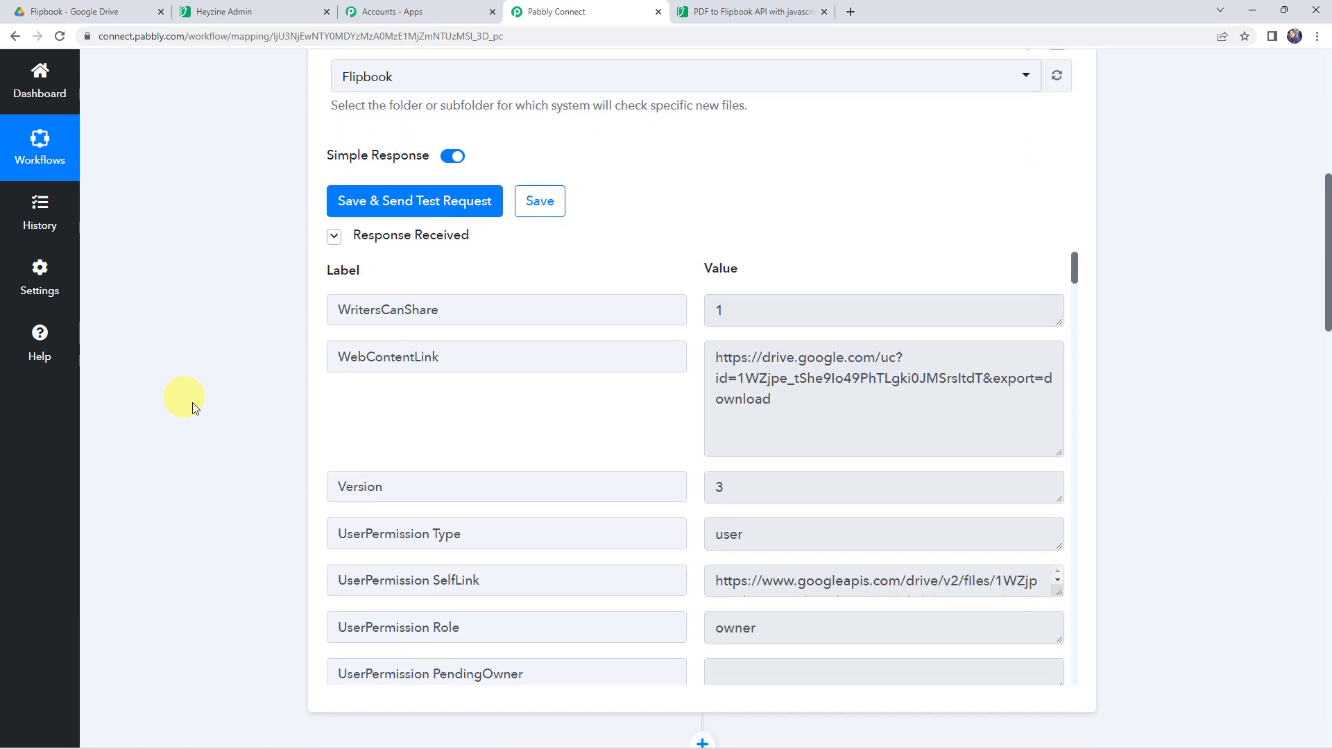
{"action": "left_click_drag", "start_coordinate": [853, 444], "coordinate": [705, 344]}
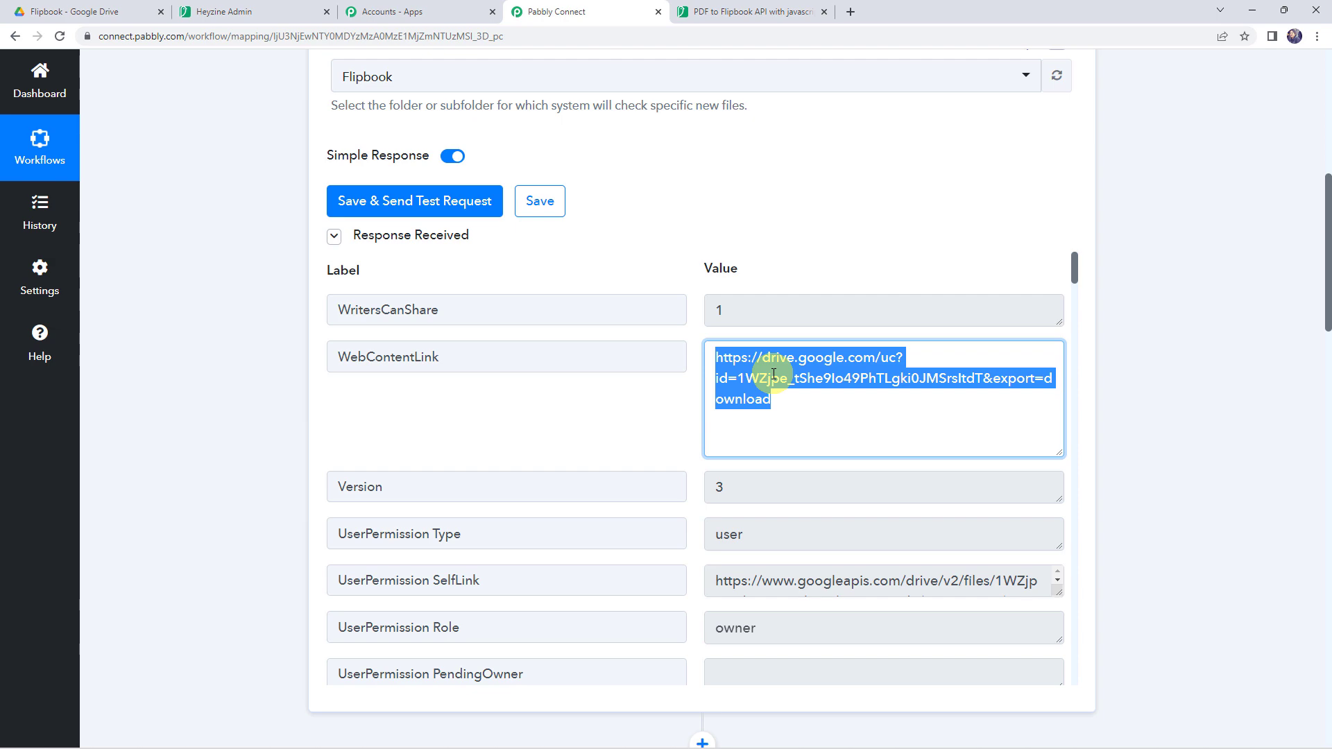
{"action": "scroll", "coordinate": [260, 395], "scroll_direction": "down", "scroll_amount": 10}
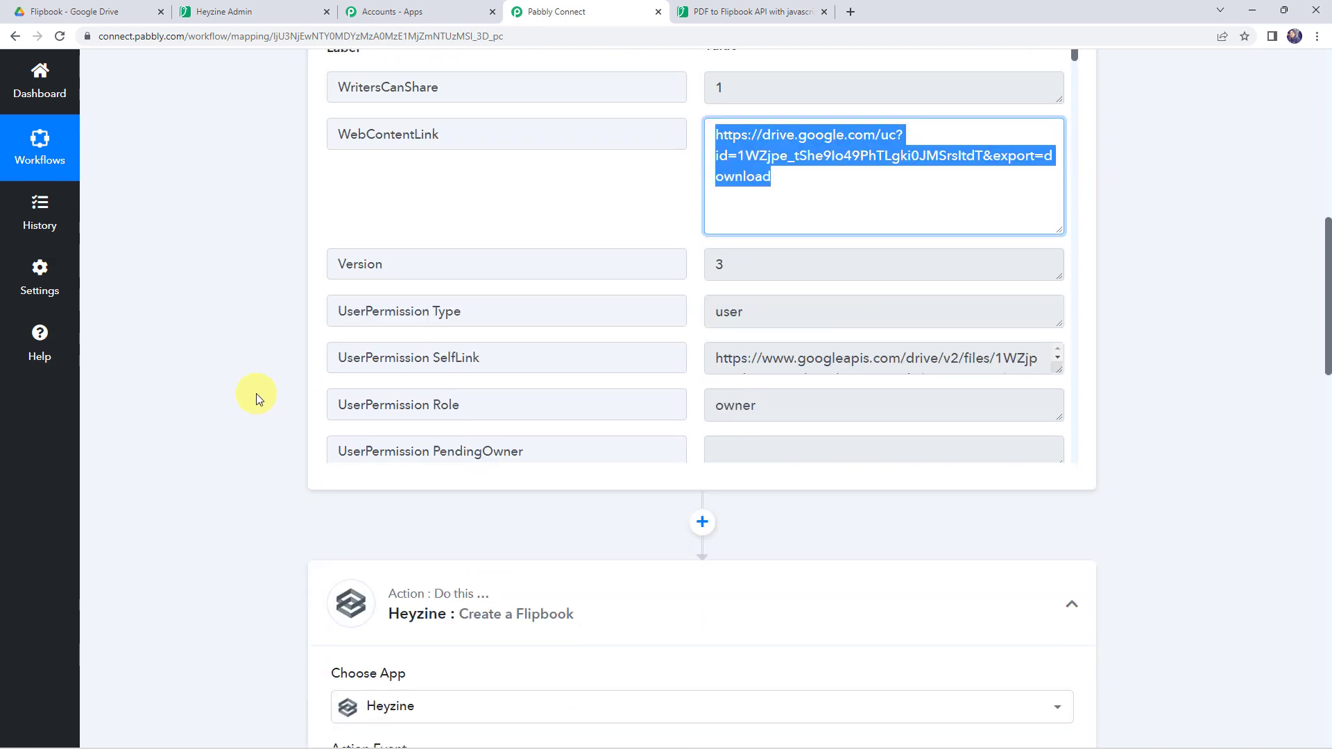
{"action": "scroll", "coordinate": [256, 399], "scroll_direction": "down", "scroll_amount": 2}
Map the Google Drive WebContentLink into the flipbook's PDF URL field
{"action": "left_click", "coordinate": [348, 326]}
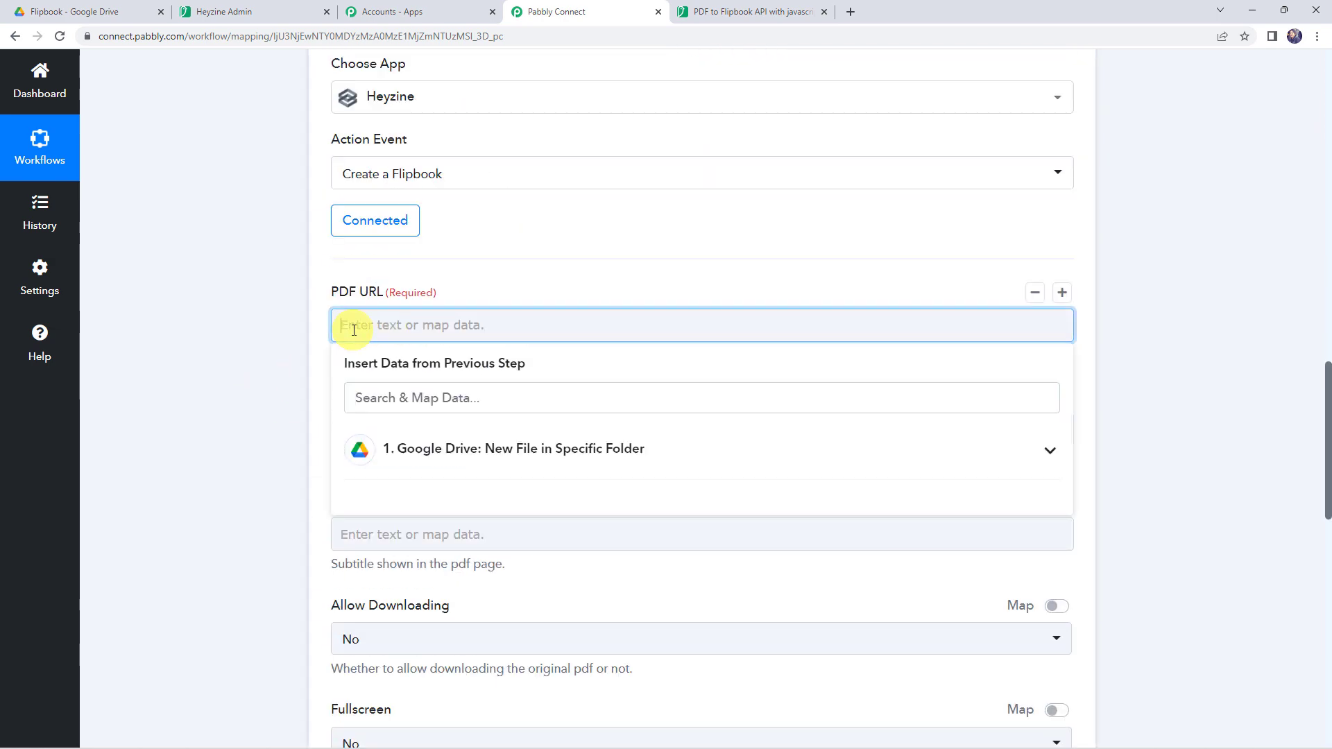
{"action": "left_click", "coordinate": [430, 463]}
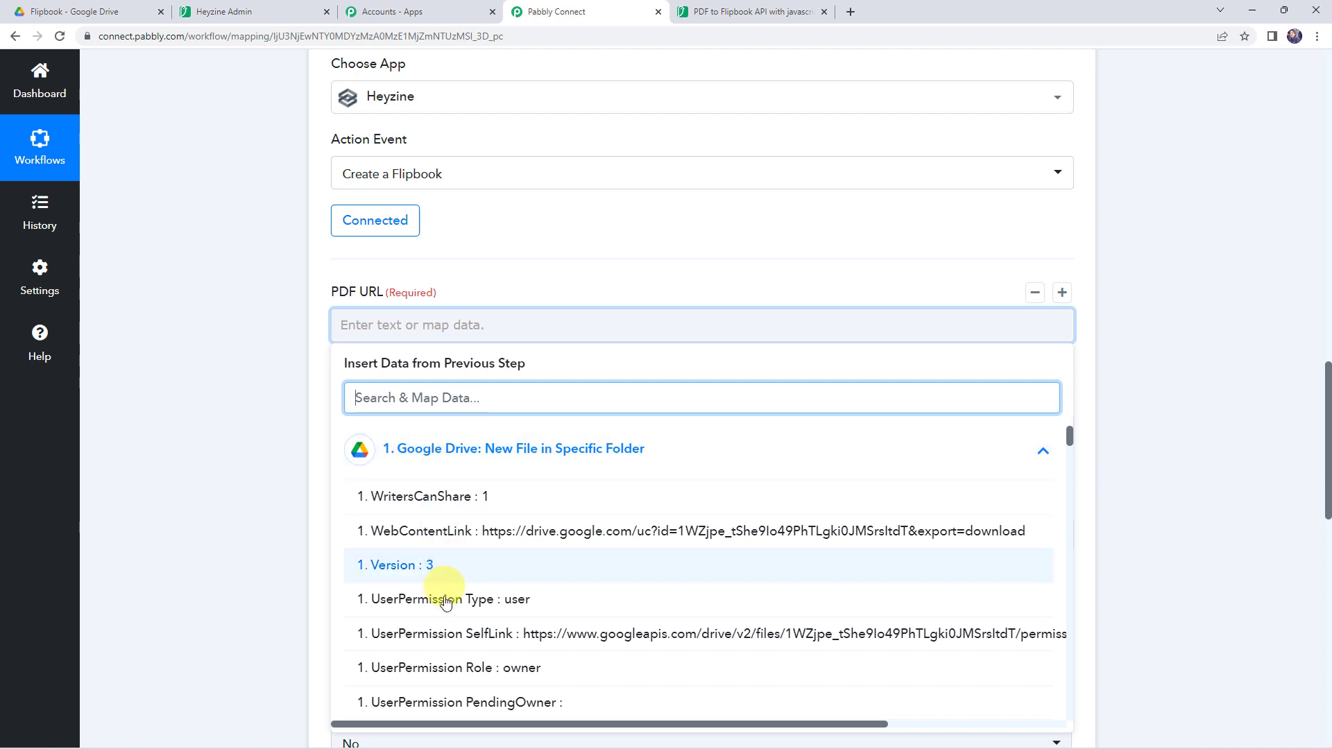
{"action": "left_click", "coordinate": [455, 531]}
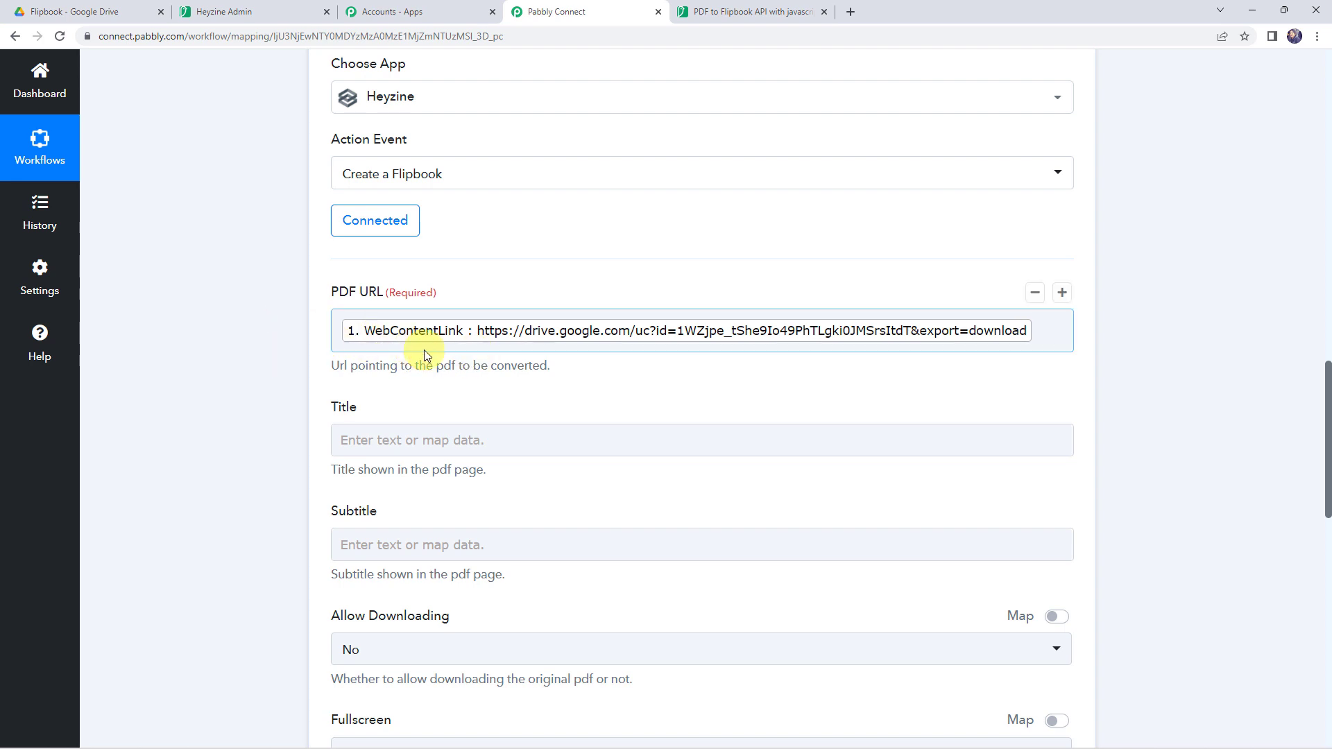
{"action": "scroll", "coordinate": [423, 349], "scroll_direction": "down", "scroll_amount": 1}
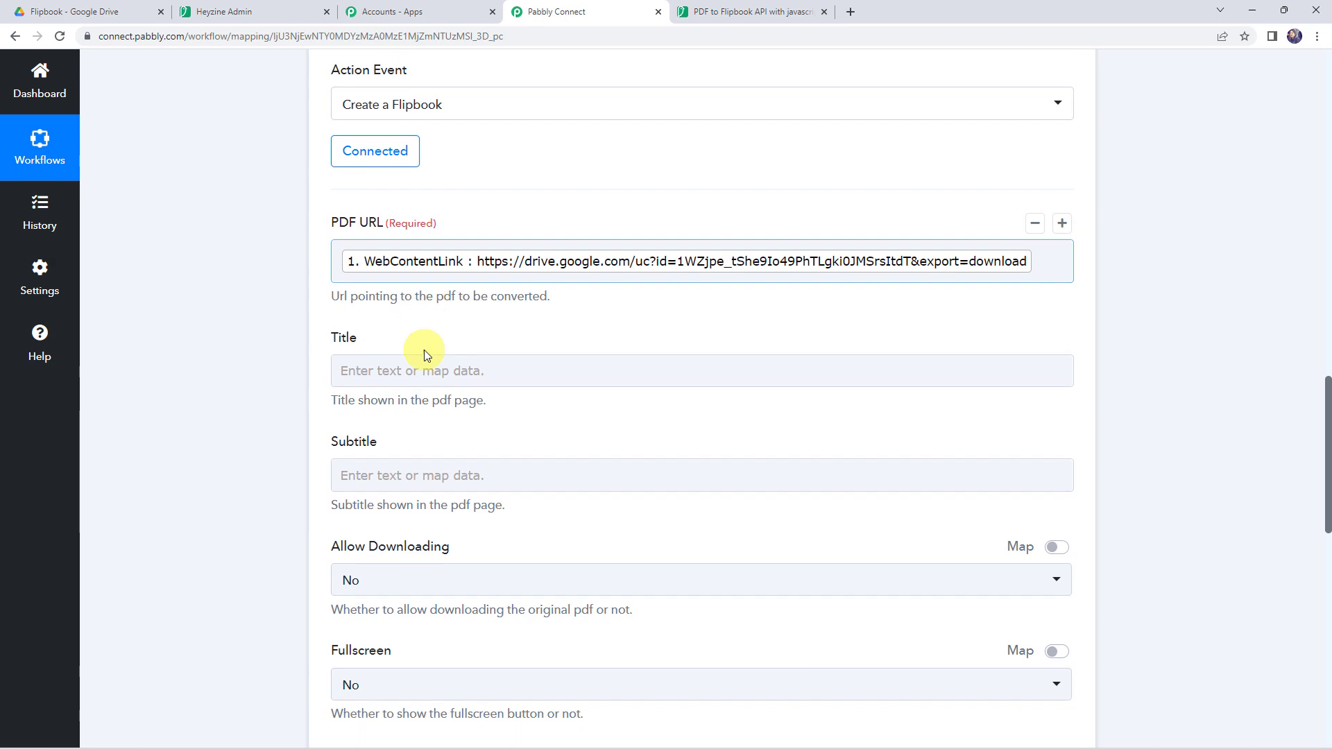
{"action": "scroll", "coordinate": [267, 380], "scroll_direction": "up", "scroll_amount": 12}
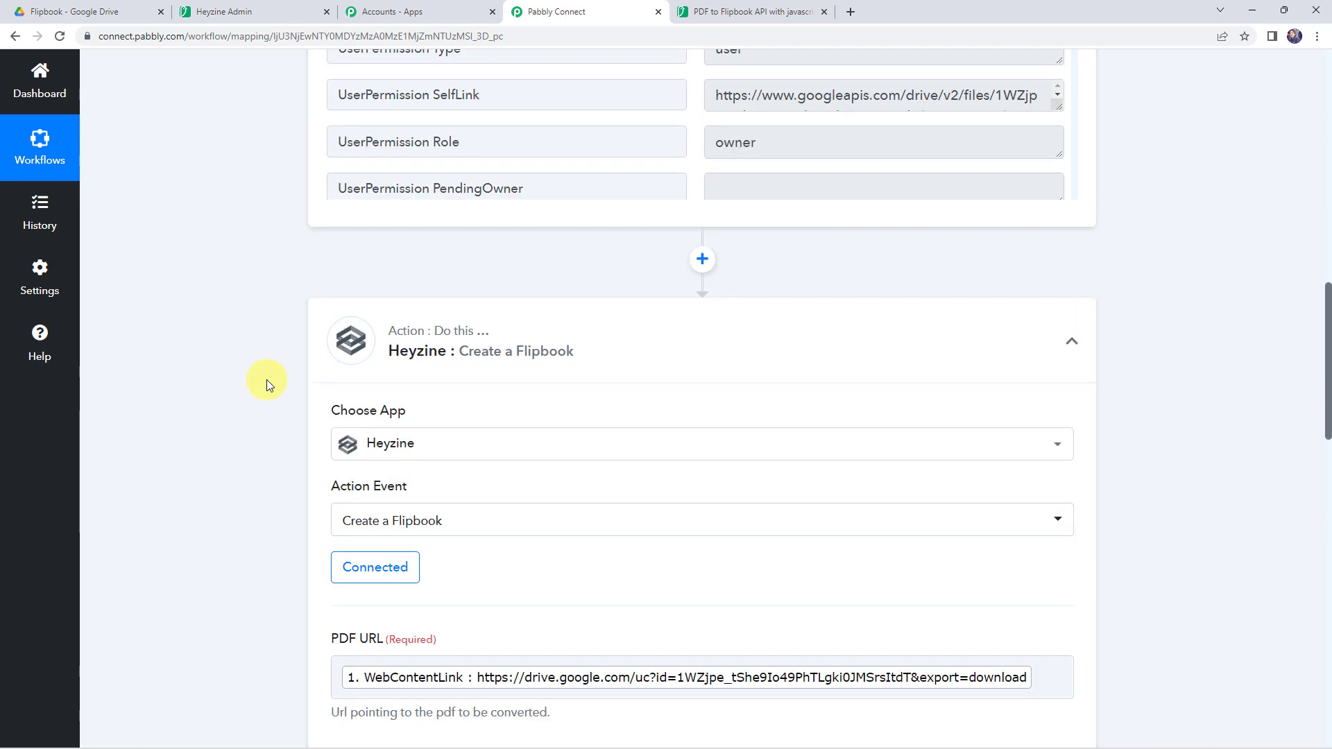
{"action": "scroll", "coordinate": [542, 398], "scroll_direction": "down", "scroll_amount": 1}
{"action": "scroll", "coordinate": [542, 398], "scroll_direction": "down", "scroll_amount": 6}
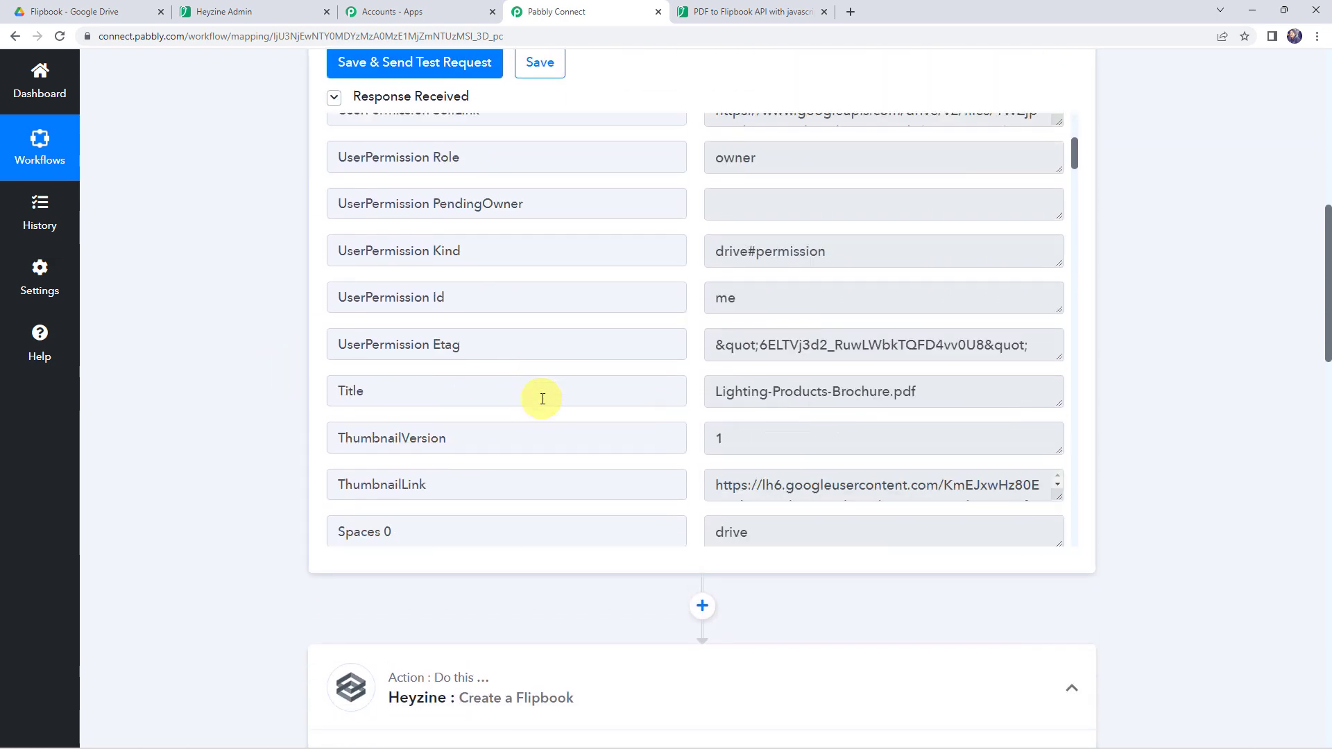
{"action": "left_click", "coordinate": [927, 233]}
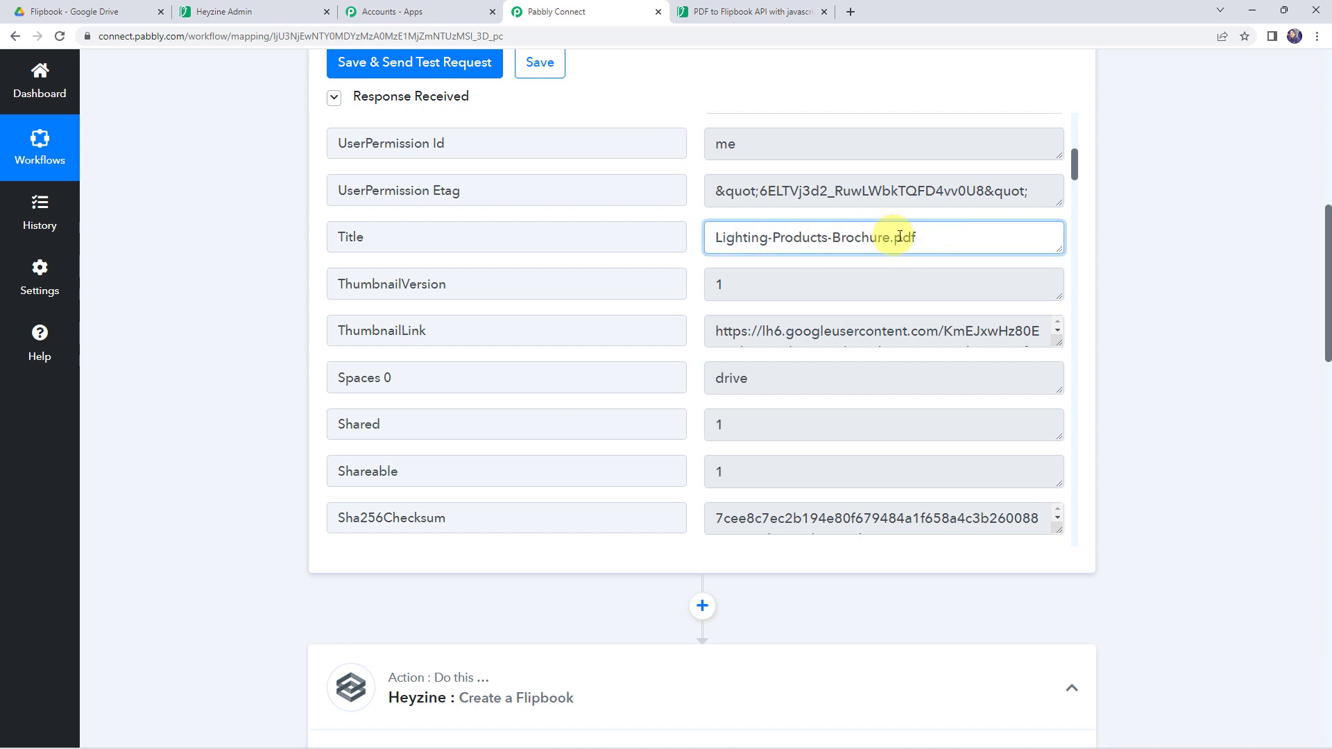
{"action": "left_click_drag", "start_coordinate": [889, 239], "coordinate": [938, 238]}
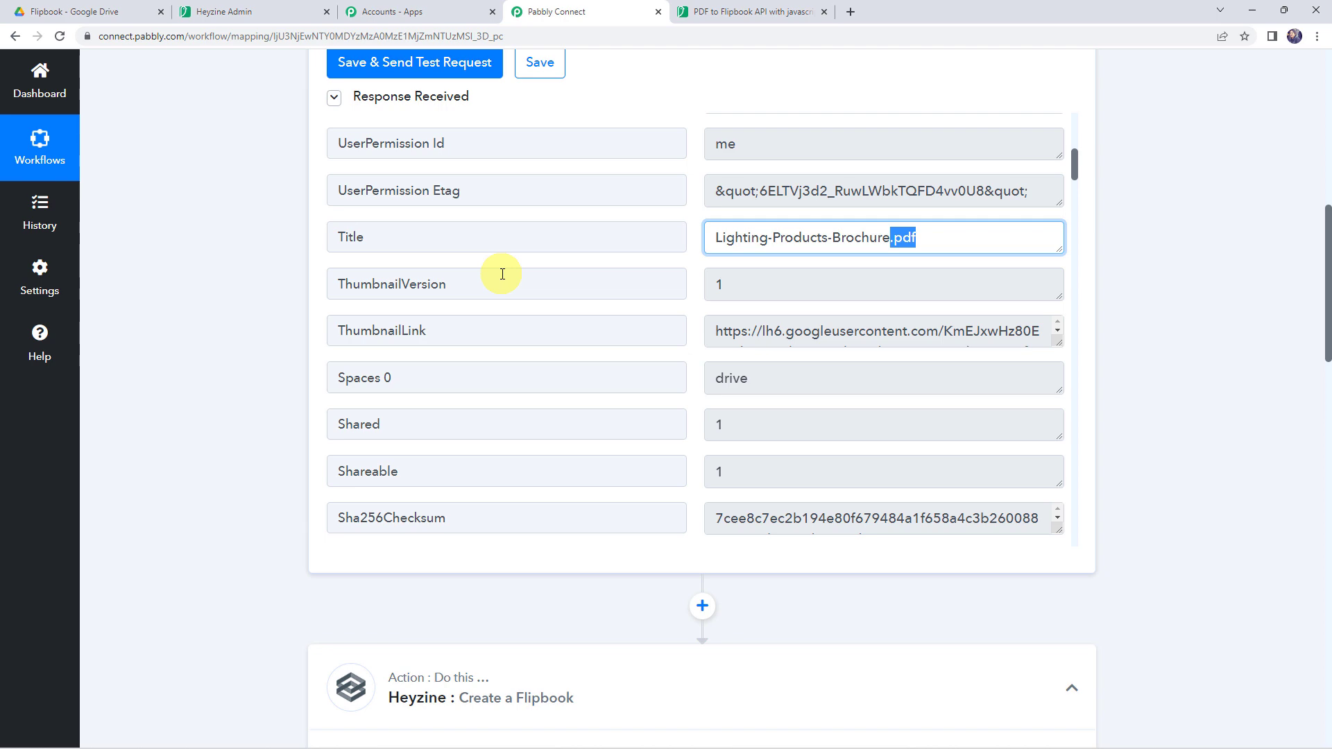
{"action": "scroll", "coordinate": [215, 253], "scroll_direction": "down", "scroll_amount": 2}
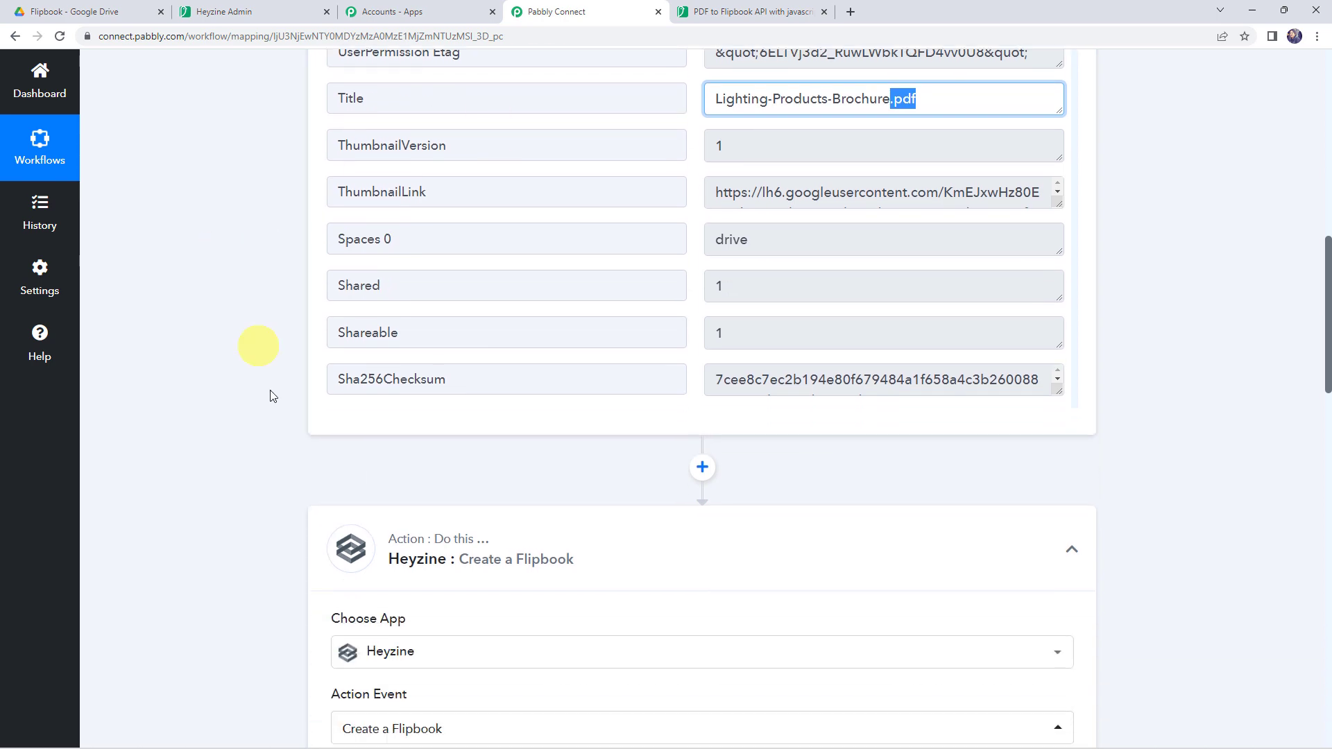
Insert a Text Formatter by Pabbly step above Heyzine with Split Text as action event, and connect it
{"action": "left_click", "coordinate": [702, 471]}
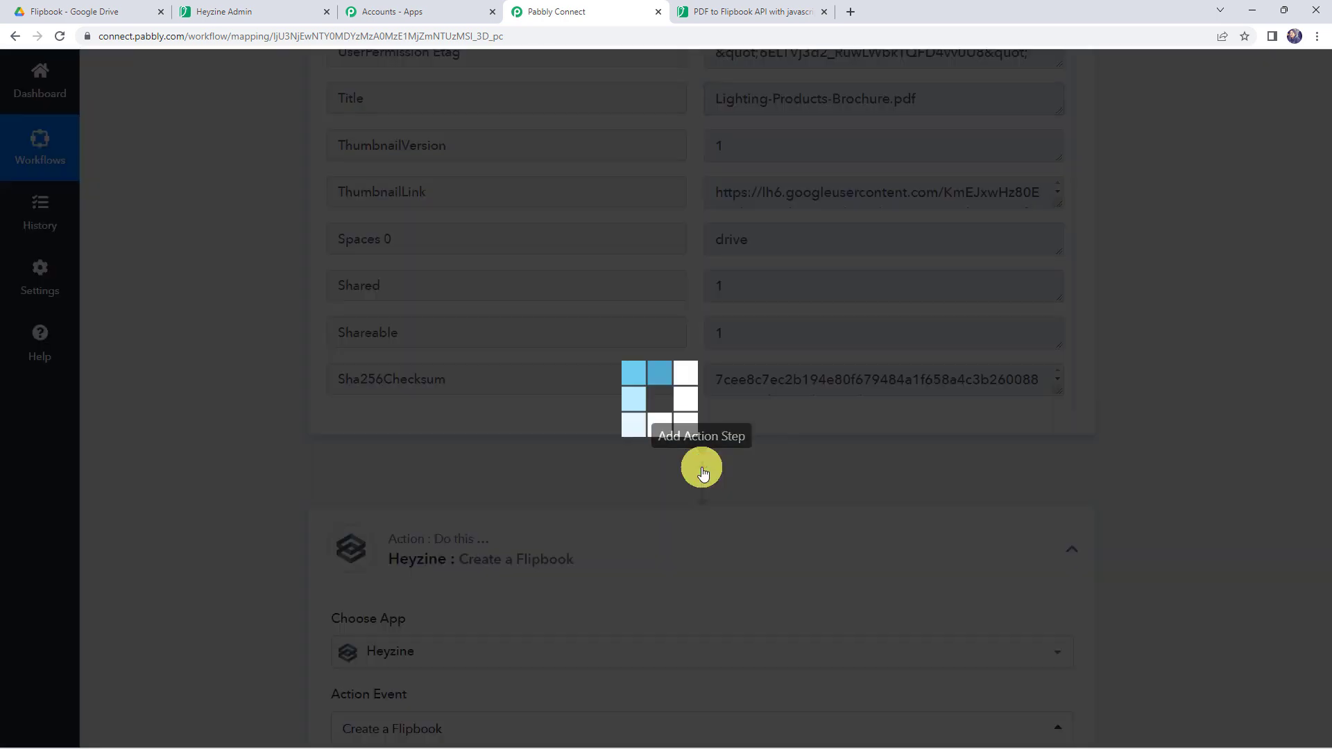
{"action": "type", "text": "text"}
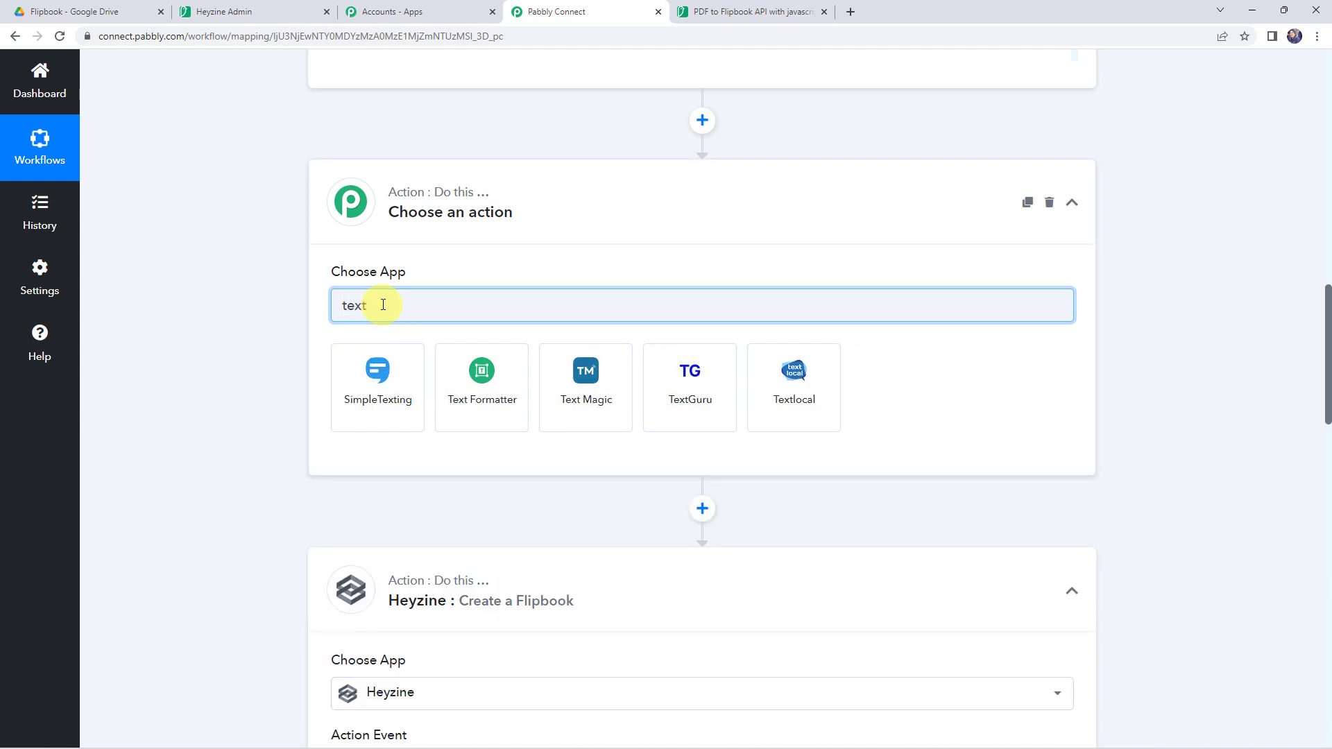
{"action": "left_click", "coordinate": [455, 358]}
{"action": "left_click", "coordinate": [399, 382]}
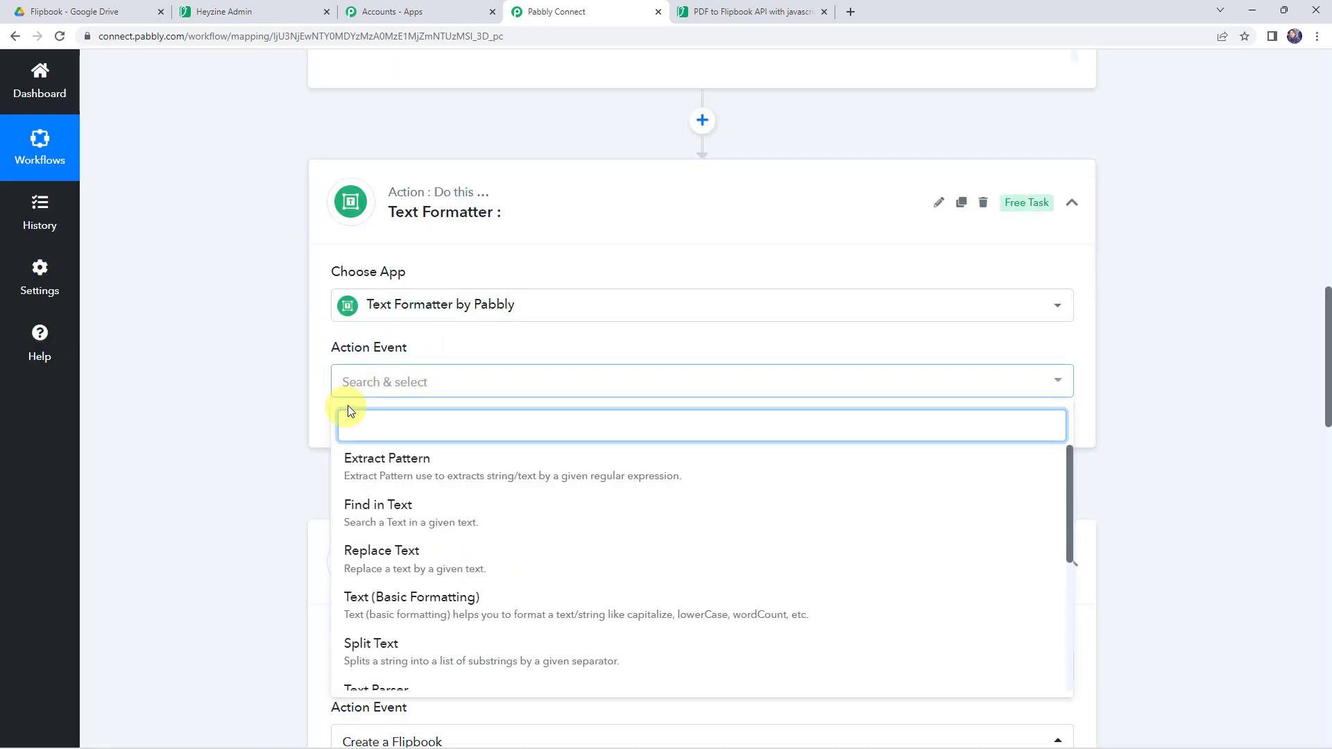
{"action": "left_click", "coordinate": [383, 644]}
{"action": "scroll", "coordinate": [131, 208], "scroll_direction": "down", "scroll_amount": 2}
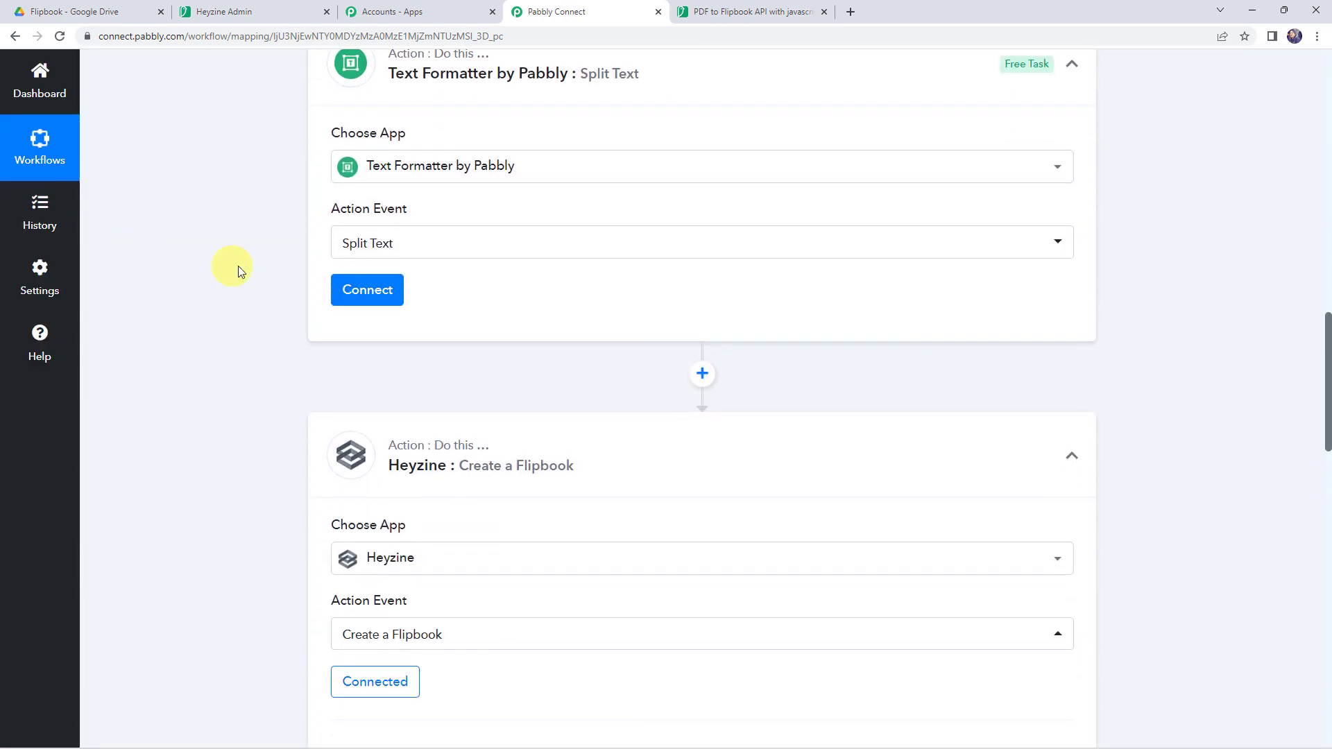
{"action": "left_click", "coordinate": [337, 292]}
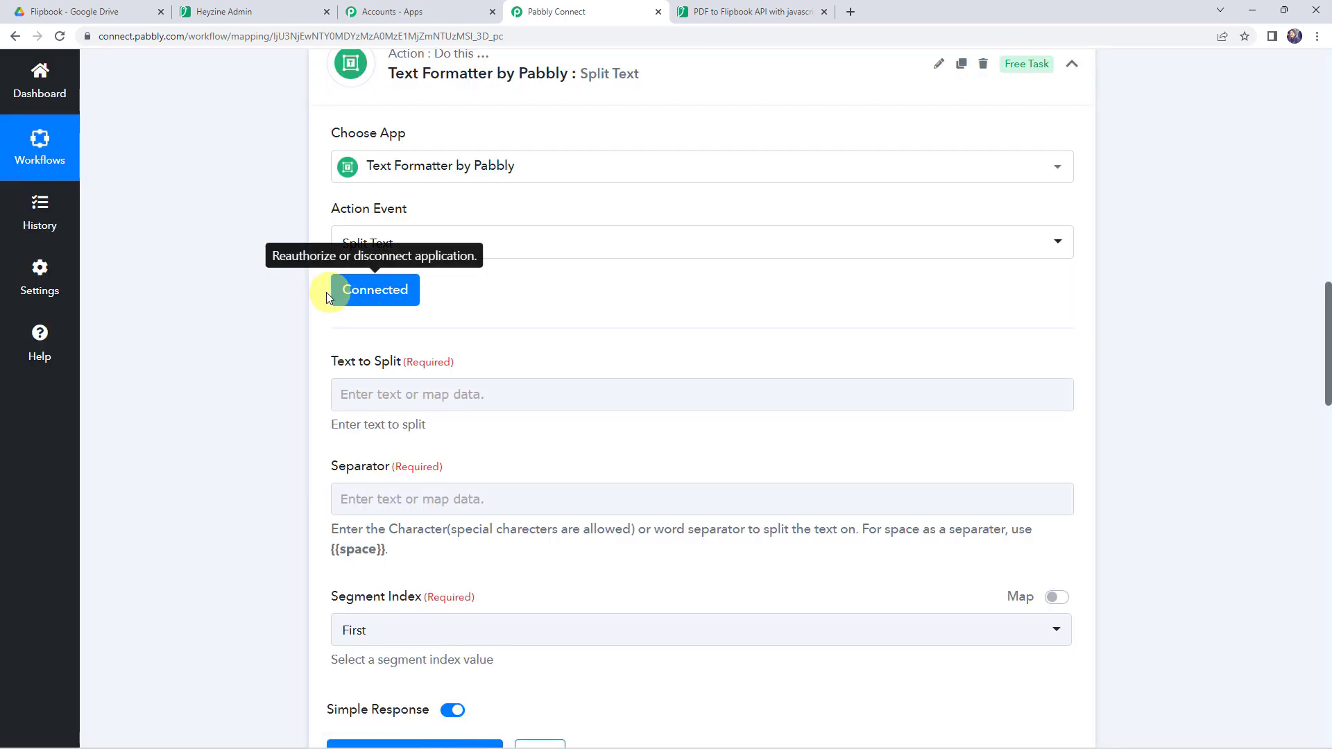
Bring the Split Text fields into view and open the data picker for the text to split
{"action": "scroll", "coordinate": [243, 288], "scroll_direction": "down", "scroll_amount": 2}
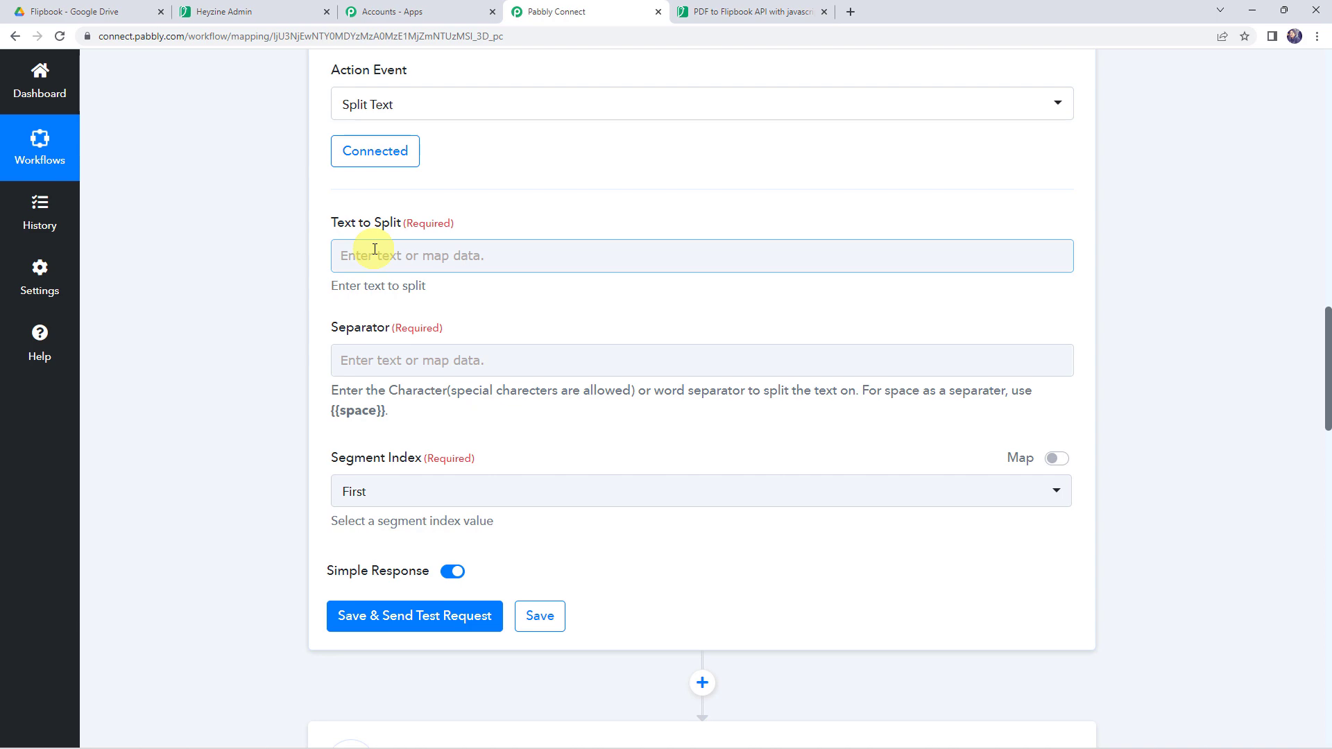
{"action": "scroll", "coordinate": [261, 260], "scroll_direction": "up", "scroll_amount": 11}
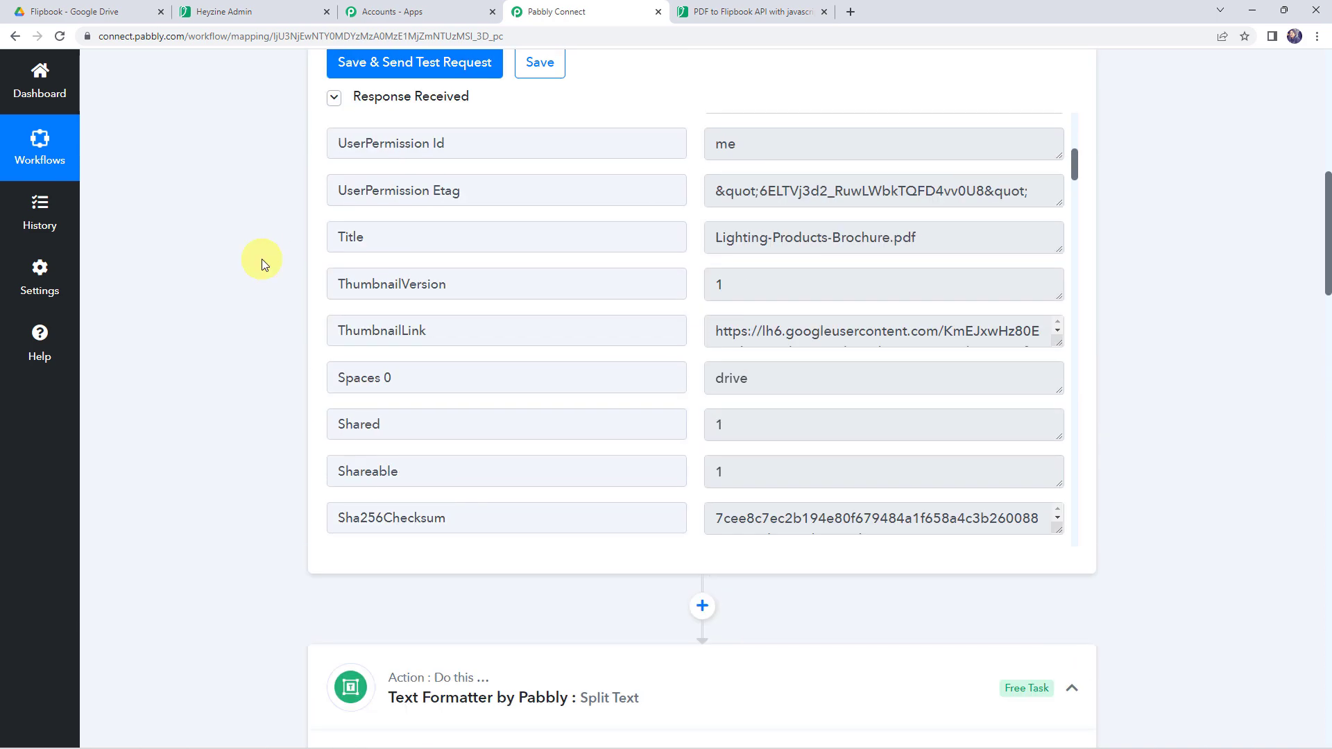
{"action": "left_click_drag", "start_coordinate": [935, 251], "coordinate": [511, 226]}
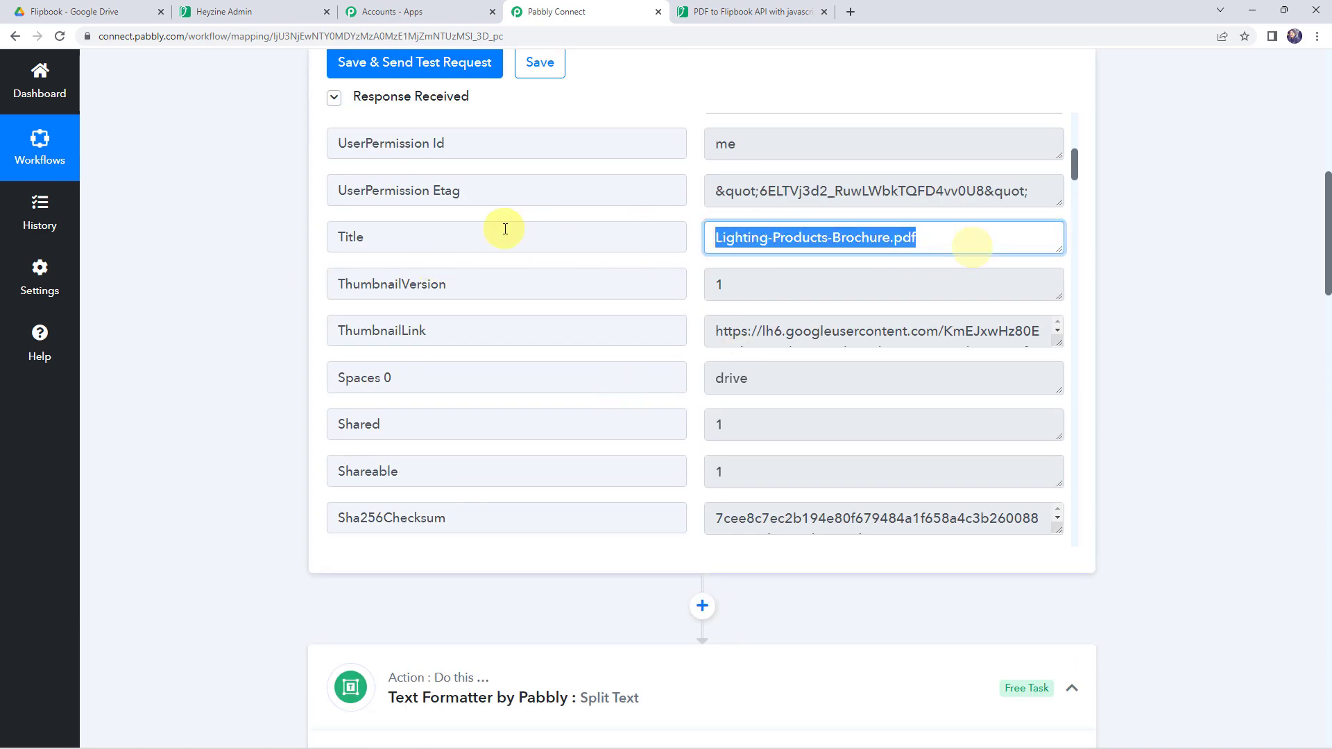
{"action": "scroll", "coordinate": [180, 397], "scroll_direction": "down", "scroll_amount": 5}
{"action": "scroll", "coordinate": [180, 397], "scroll_direction": "down", "scroll_amount": 5}
{"action": "left_click", "coordinate": [368, 325]}
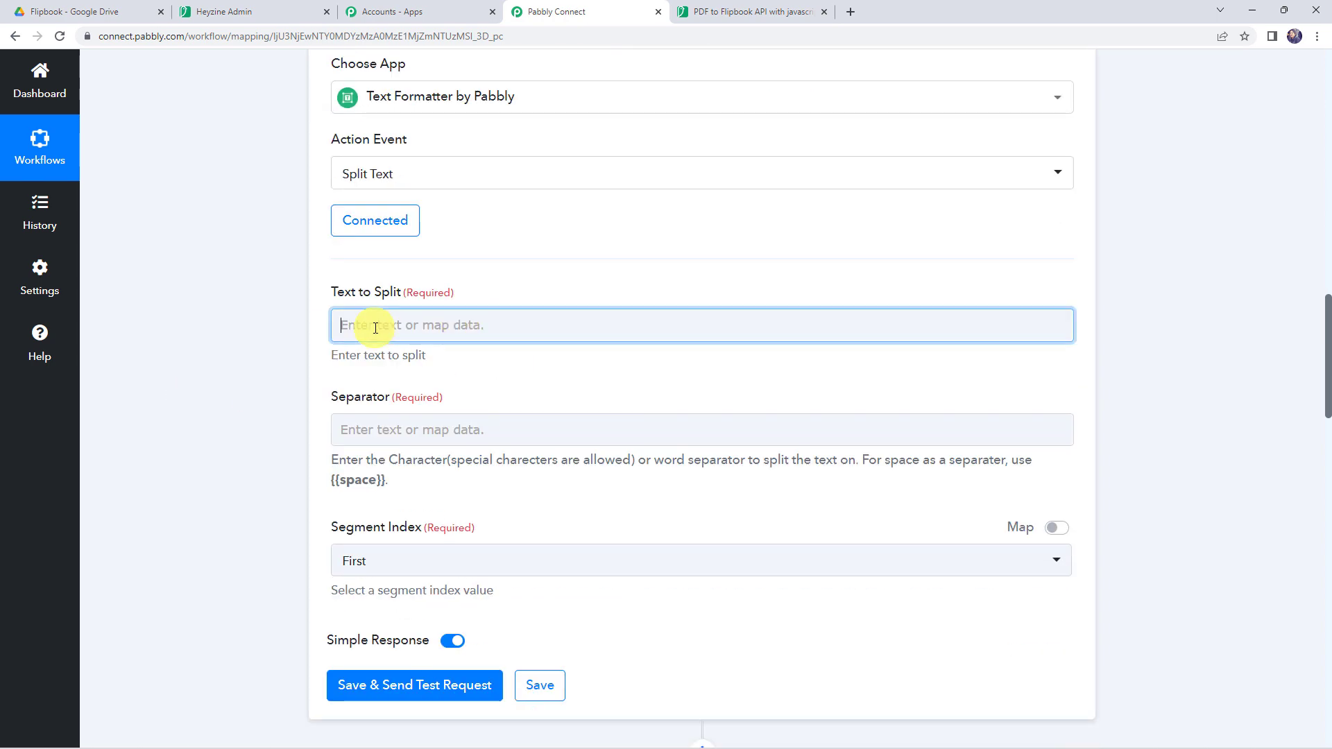
Map the Google Drive file's Title into the Text to Split field
{"action": "left_click", "coordinate": [441, 455]}
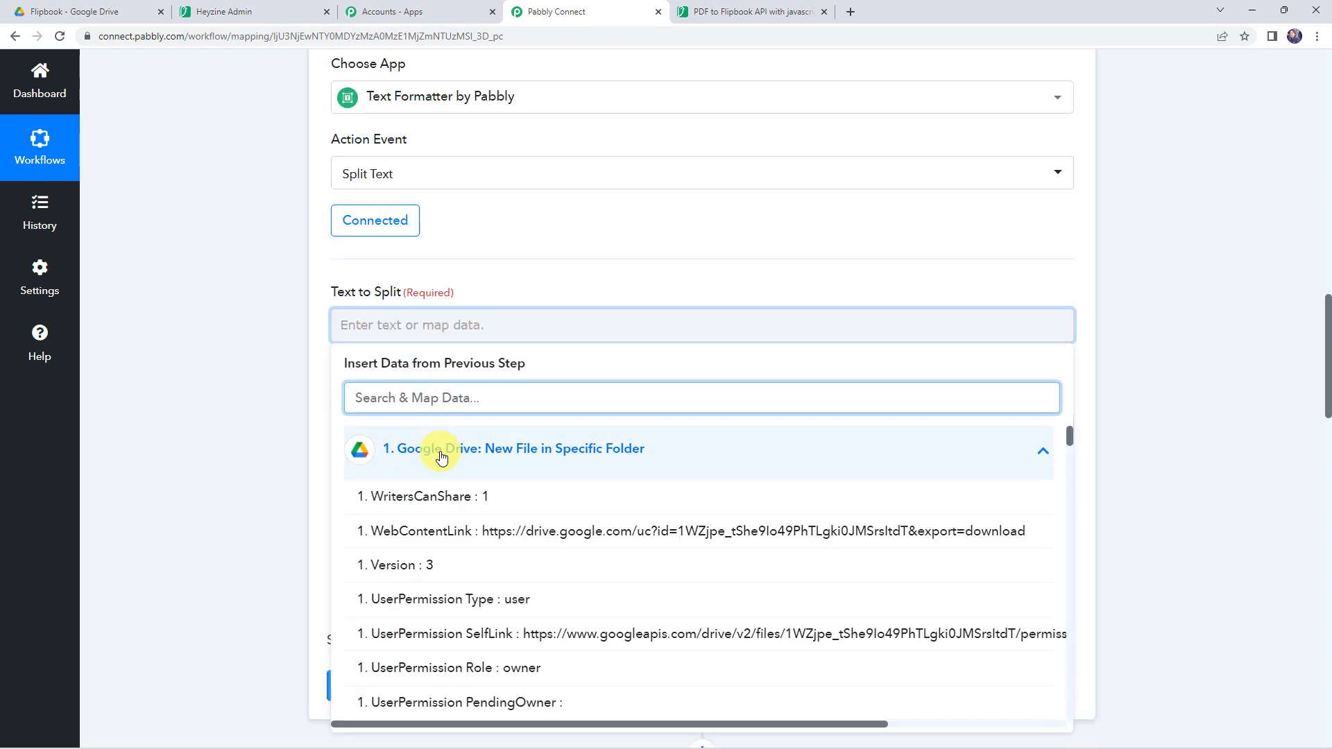
{"action": "scroll", "coordinate": [431, 510], "scroll_direction": "down", "scroll_amount": 4}
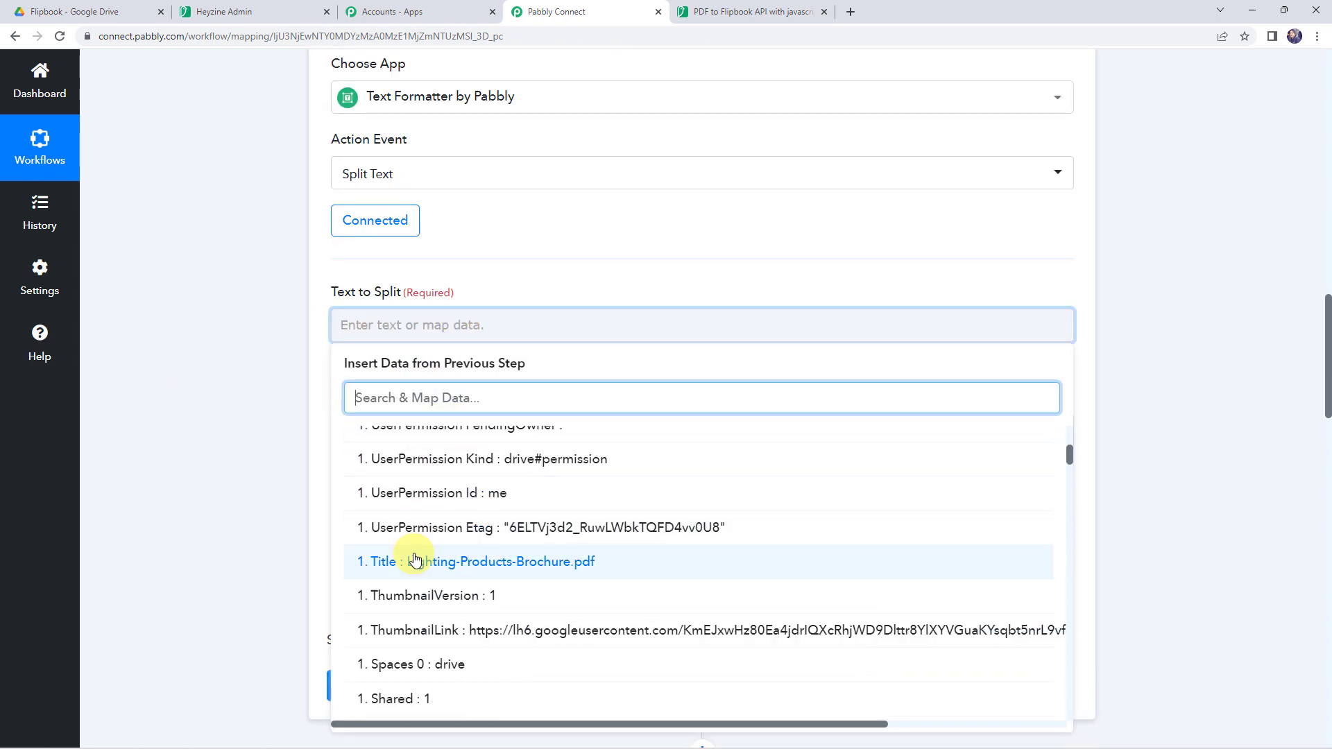
{"action": "left_click", "coordinate": [394, 563]}
{"action": "scroll", "coordinate": [250, 390], "scroll_direction": "down", "scroll_amount": 1}
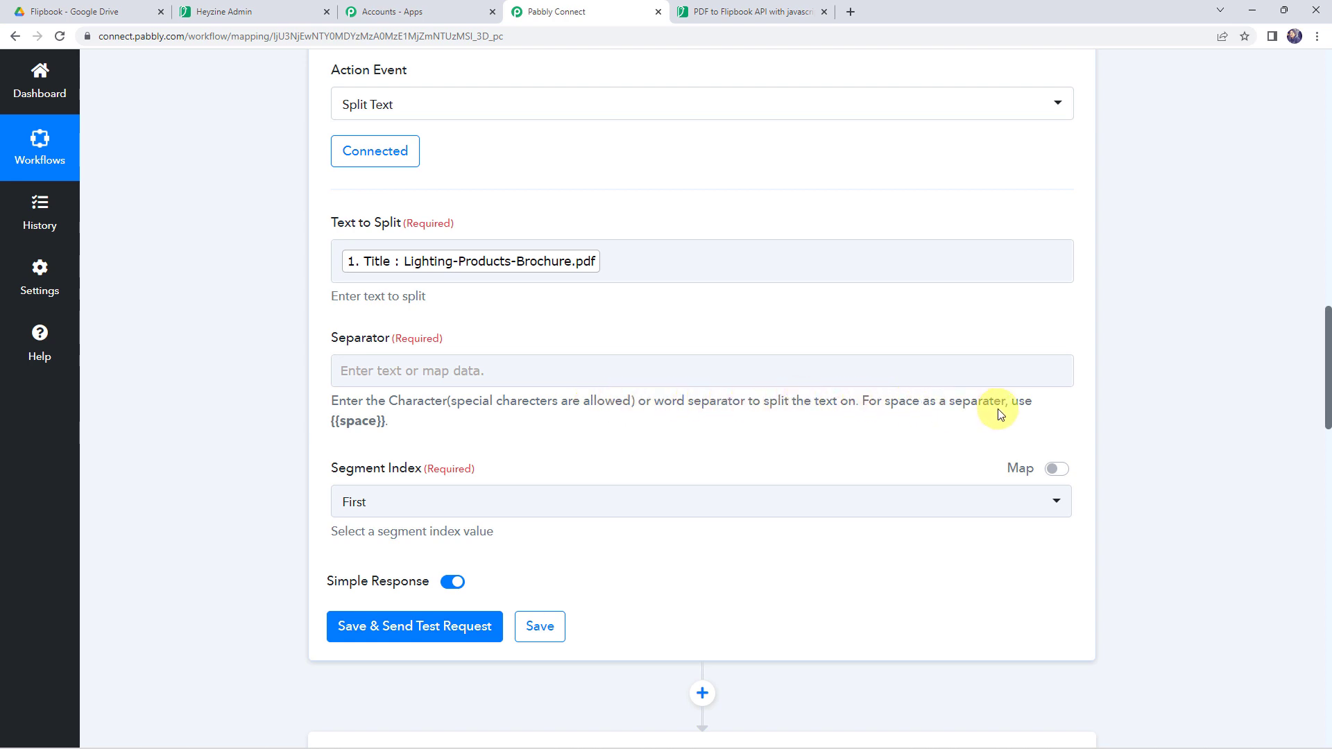
Set the separator to '.' and test, returning the result Lighting-Products-Brochure
{"action": "left_click", "coordinate": [353, 373]}
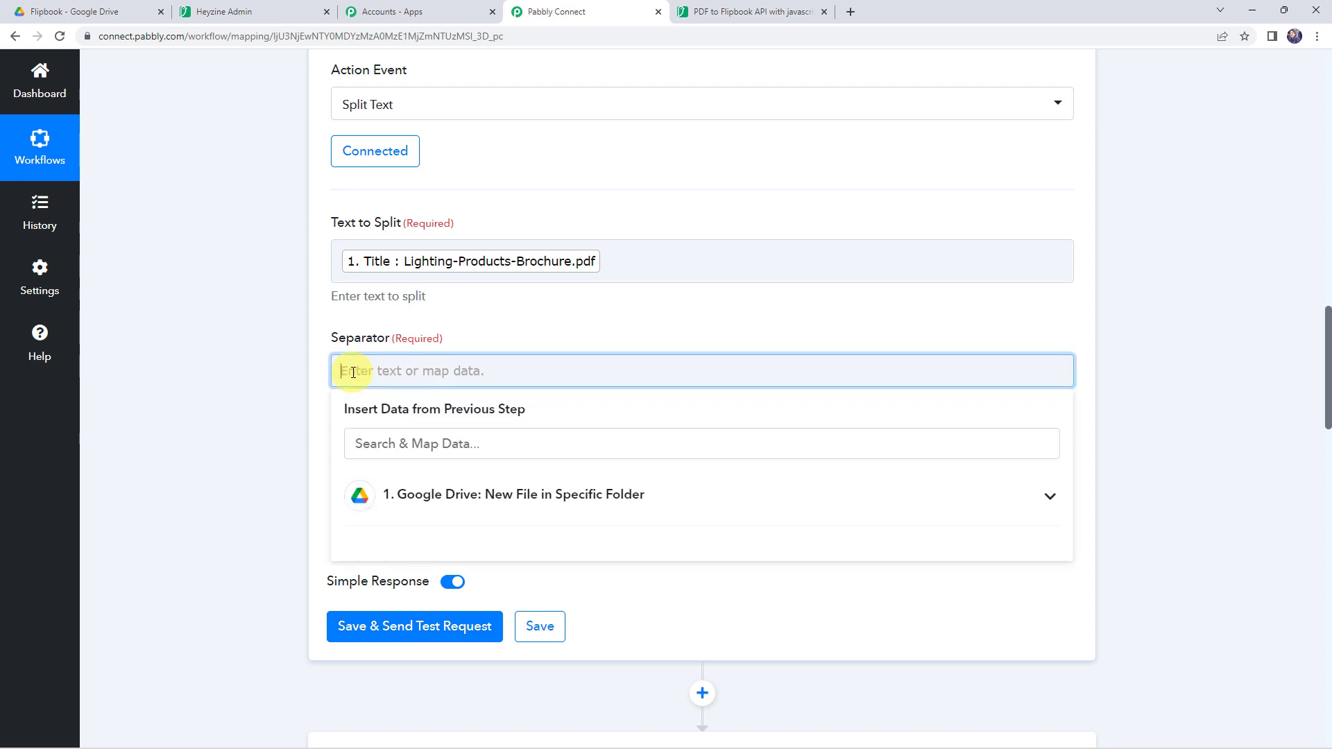
{"action": "type", "text": "."}
{"action": "left_click", "coordinate": [297, 370]}
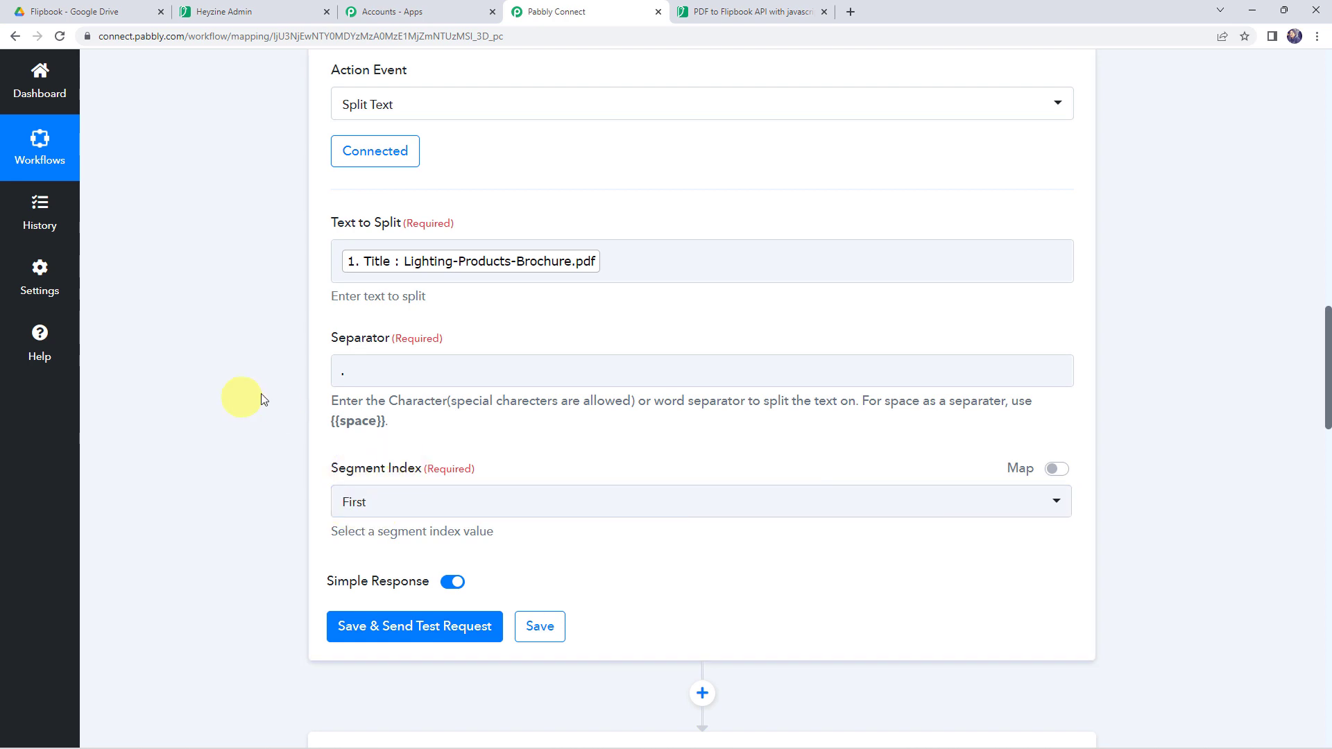
{"action": "left_click", "coordinate": [342, 374]}
{"action": "type", "text": "."}
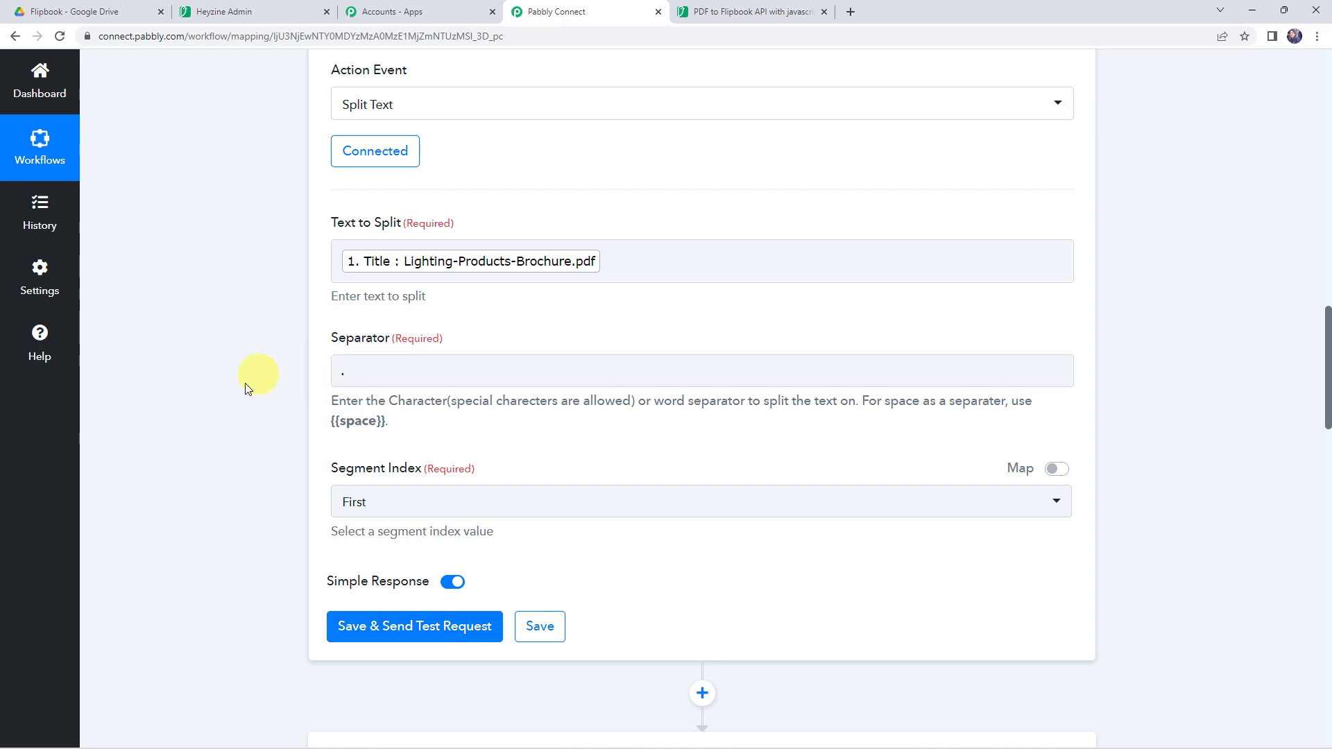
{"action": "left_click", "coordinate": [387, 624]}
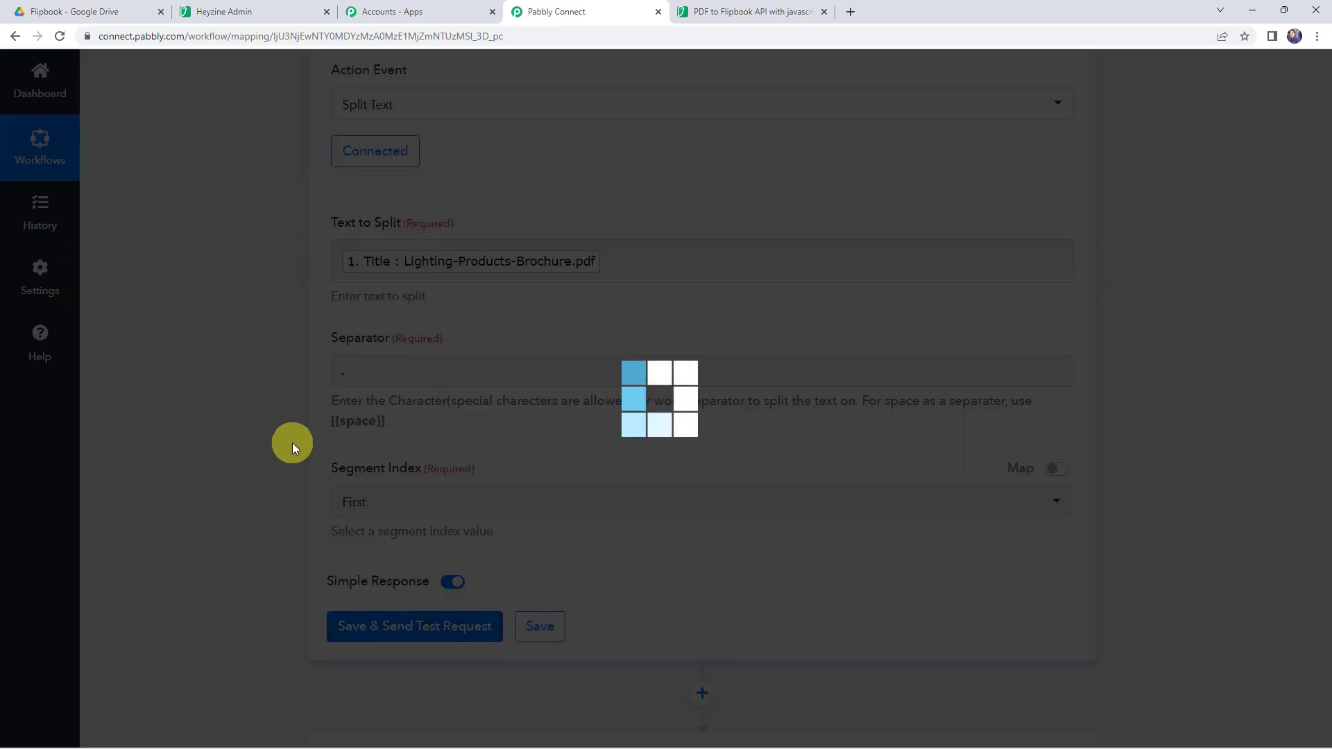
{"action": "scroll", "coordinate": [265, 435], "scroll_direction": "down", "scroll_amount": 5}
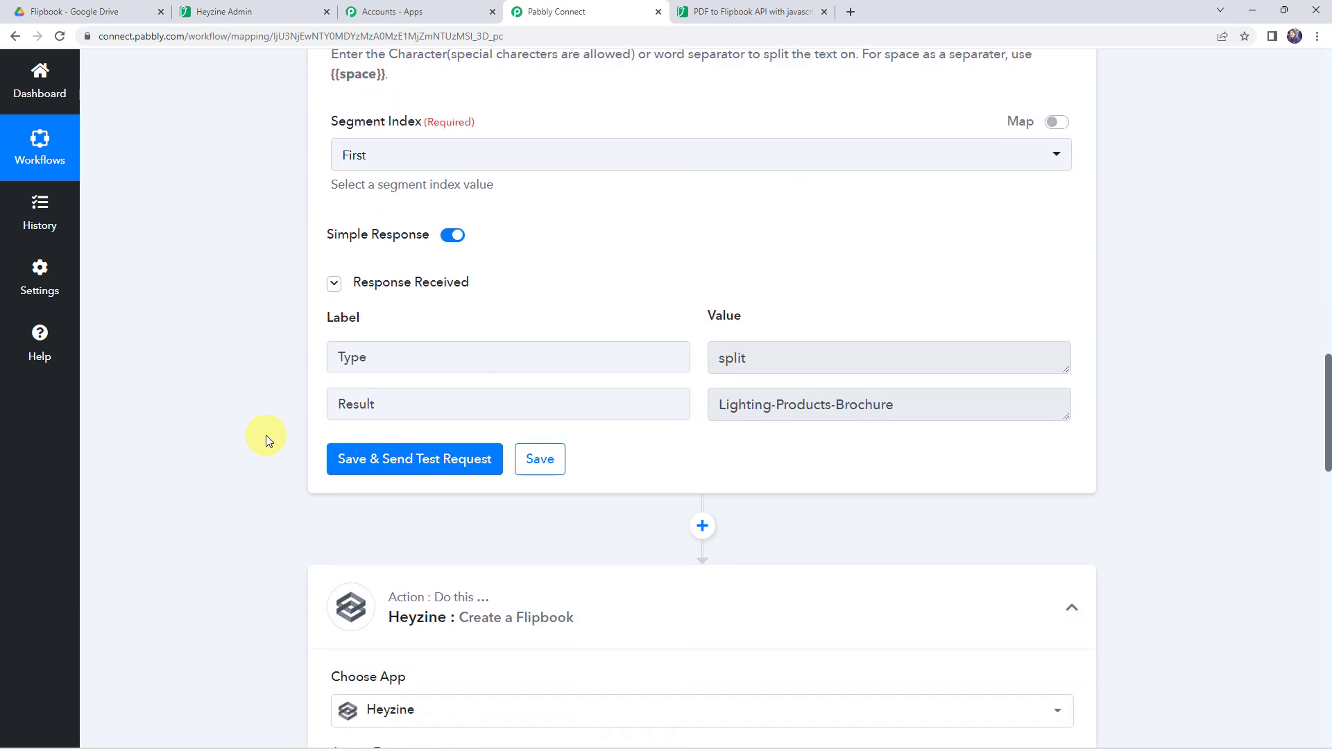
{"action": "left_click_drag", "start_coordinate": [920, 408], "coordinate": [668, 403]}
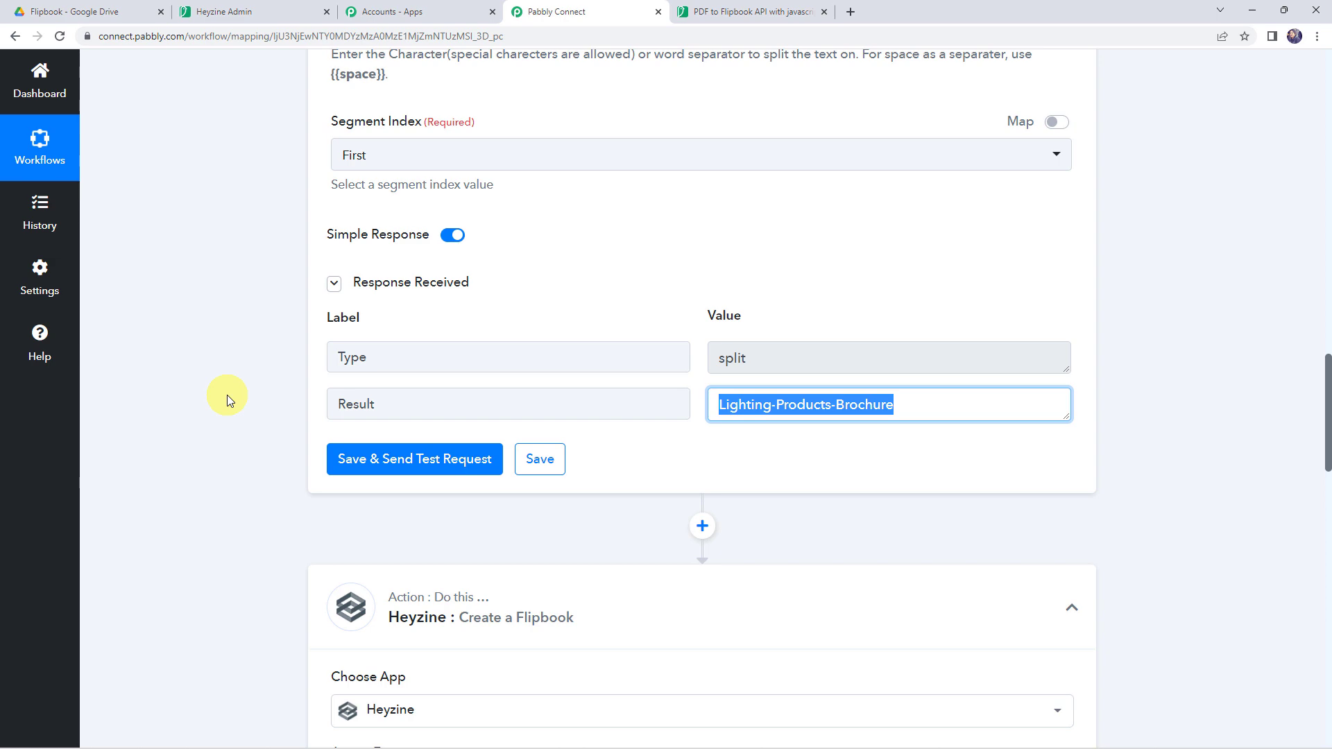
{"action": "scroll", "coordinate": [227, 394], "scroll_direction": "down", "scroll_amount": 6}
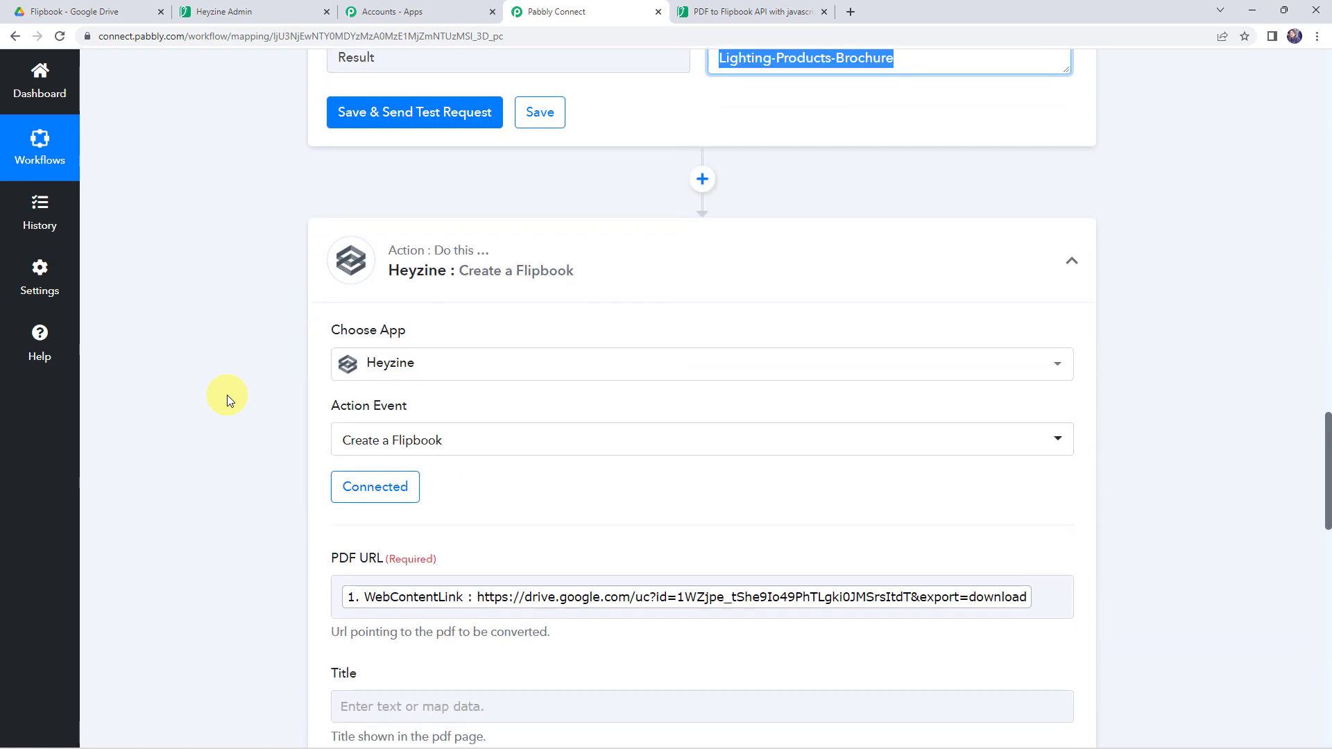
Keep the existing Heyzine connection and map the Split Text Result into the flipbook Title
{"action": "left_click", "coordinate": [360, 426]}
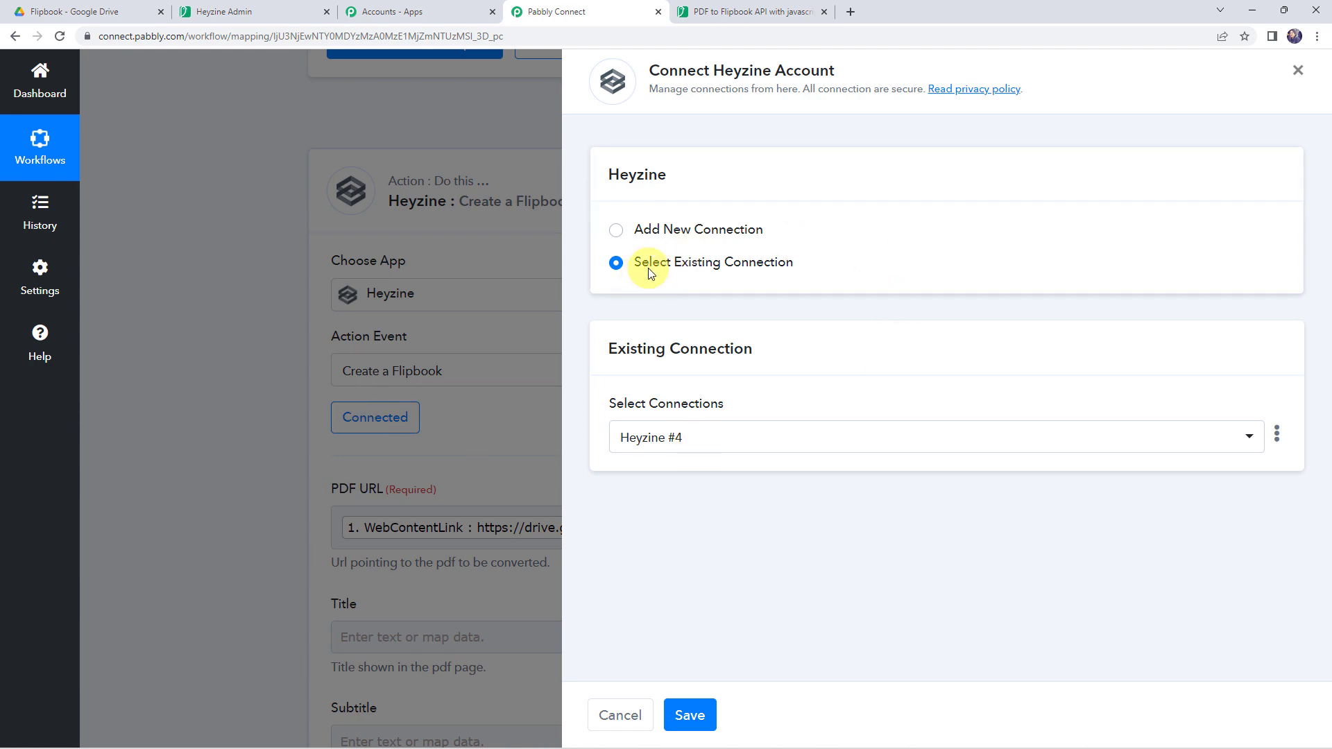
{"action": "left_click", "coordinate": [689, 713]}
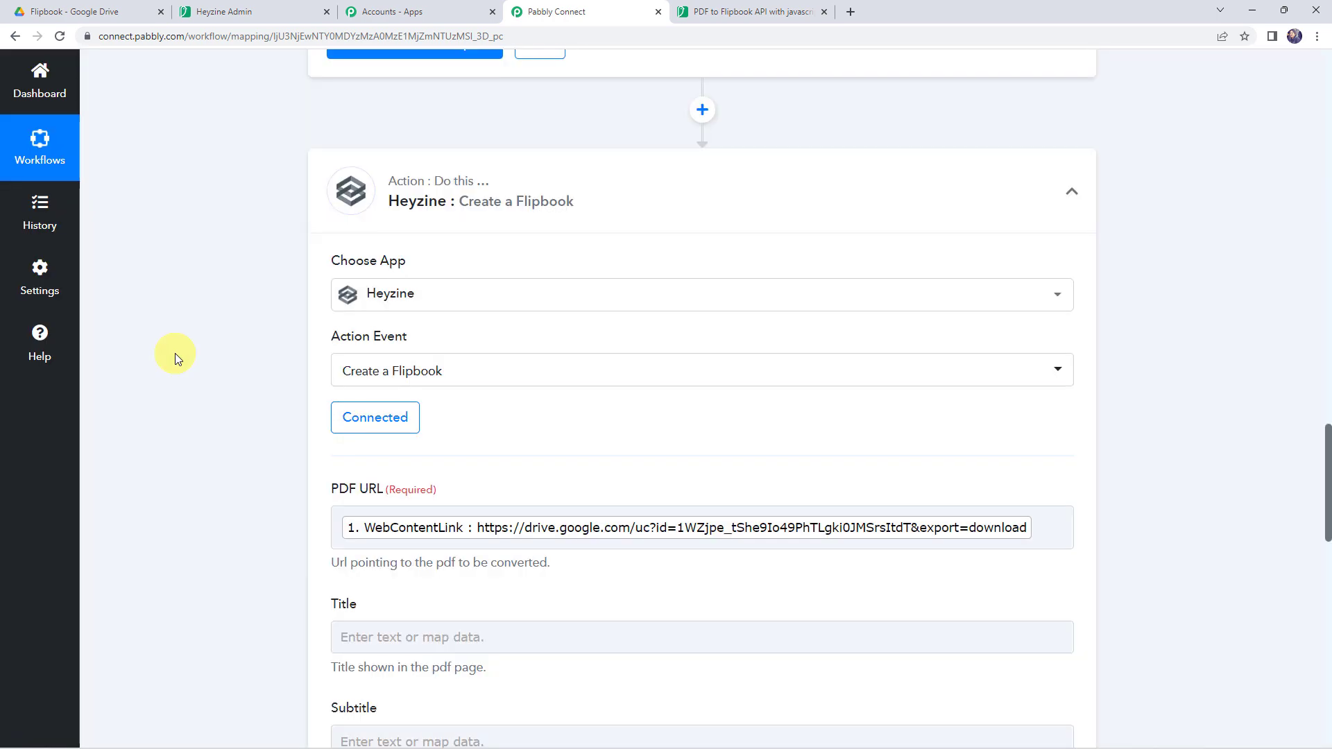
{"action": "scroll", "coordinate": [175, 352], "scroll_direction": "down", "scroll_amount": 5}
{"action": "left_click", "coordinate": [338, 290]}
{"action": "left_click", "coordinate": [498, 472]}
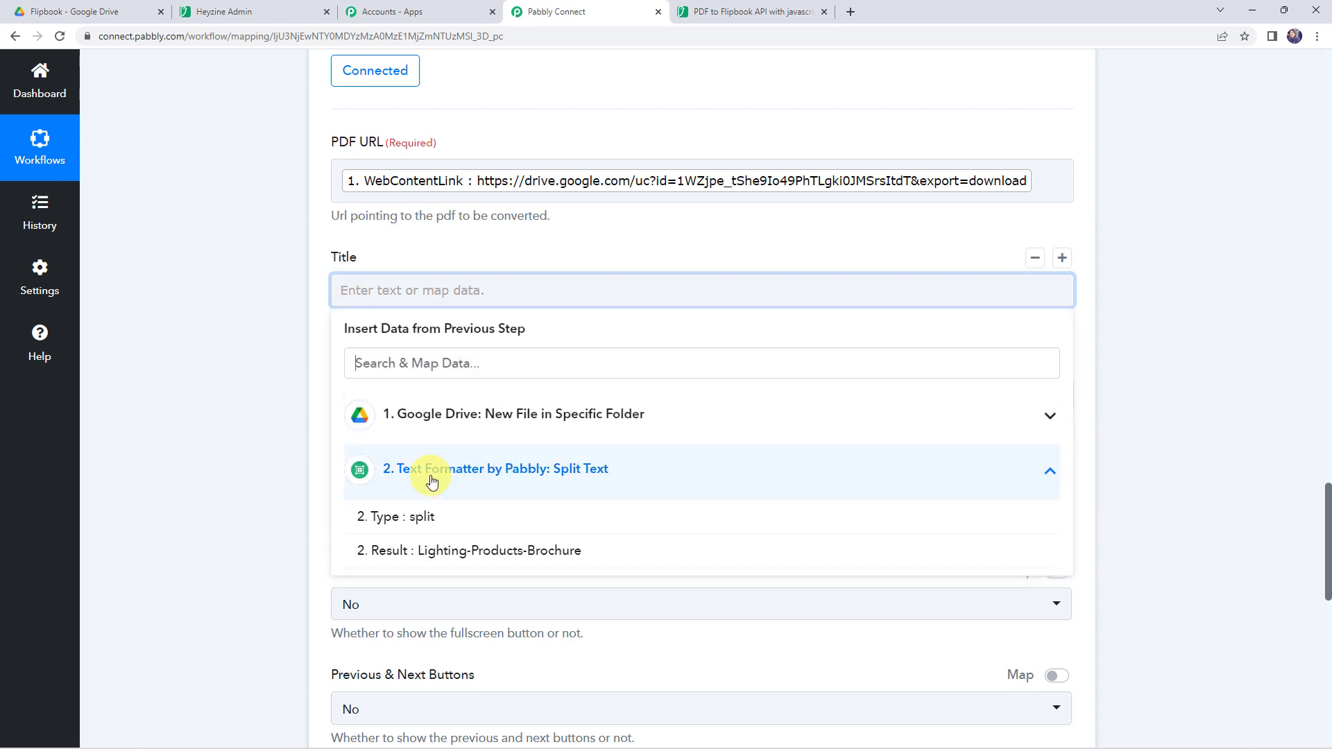
{"action": "left_click", "coordinate": [454, 544]}
{"action": "left_click", "coordinate": [222, 334]}
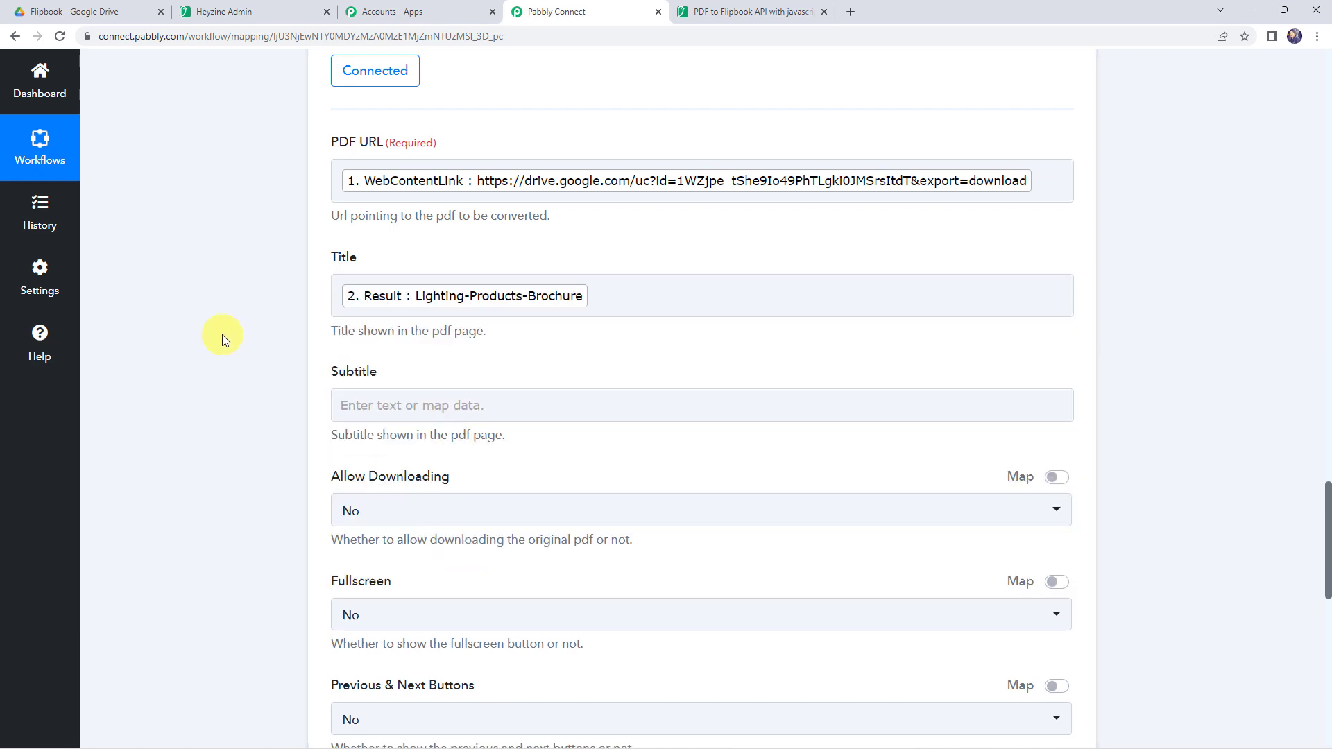
{"action": "scroll", "coordinate": [222, 334], "scroll_direction": "down", "scroll_amount": 2}
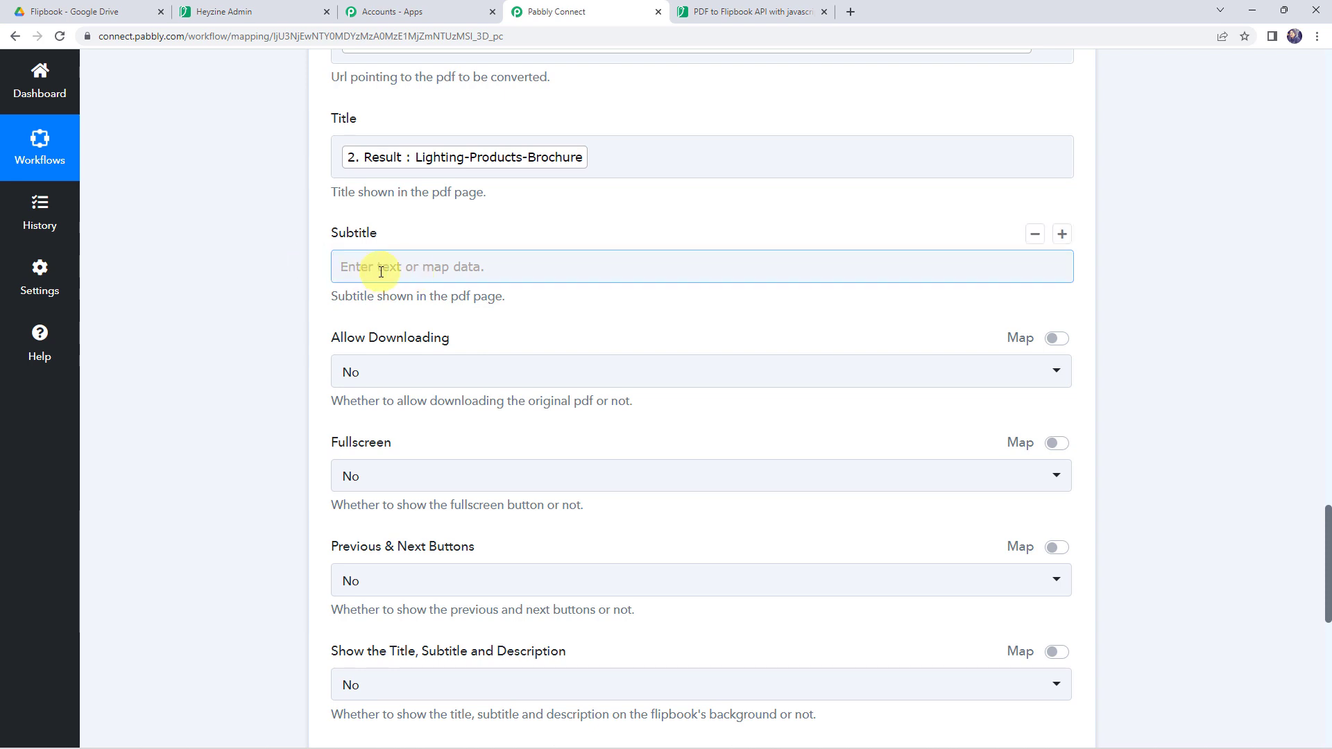
Leave Allow Downloading at No and show the title, subtitle and description on the flipbook
{"action": "left_click", "coordinate": [380, 373]}
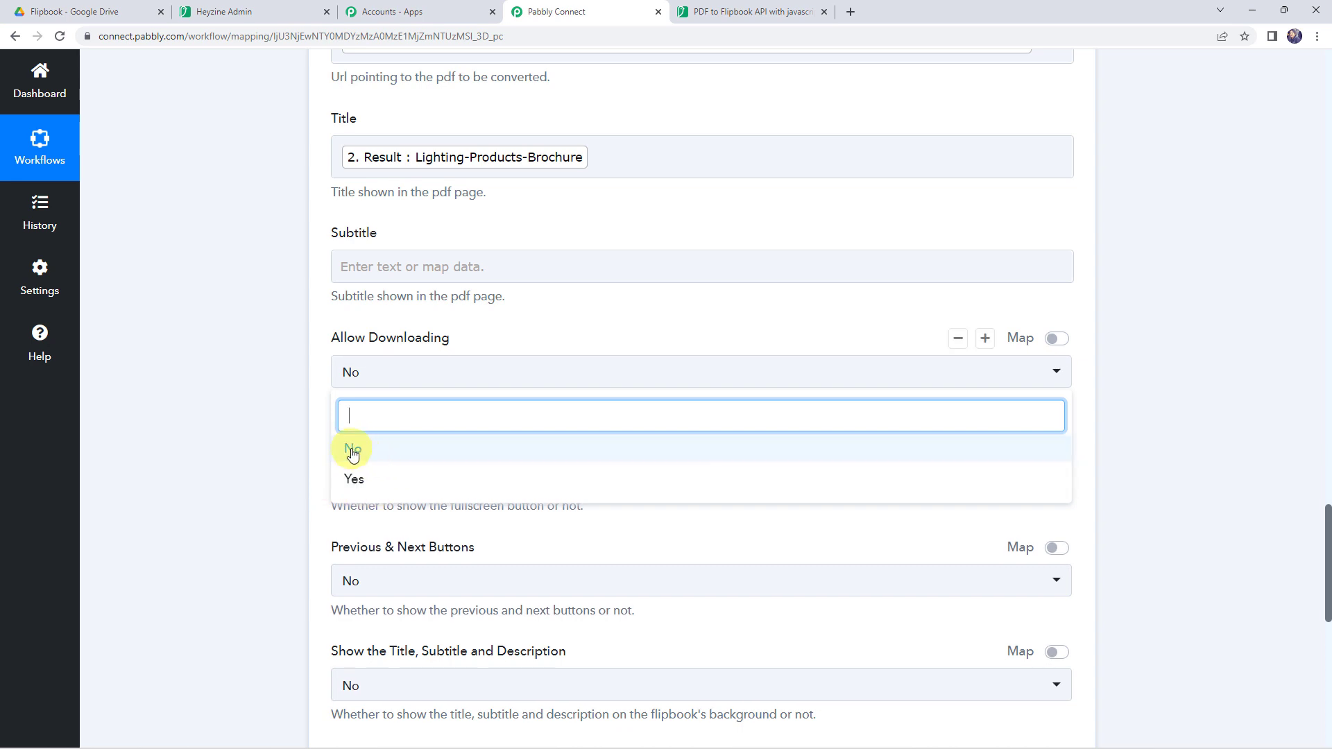
{"action": "left_click", "coordinate": [289, 446]}
{"action": "scroll", "coordinate": [269, 394], "scroll_direction": "down", "scroll_amount": 2}
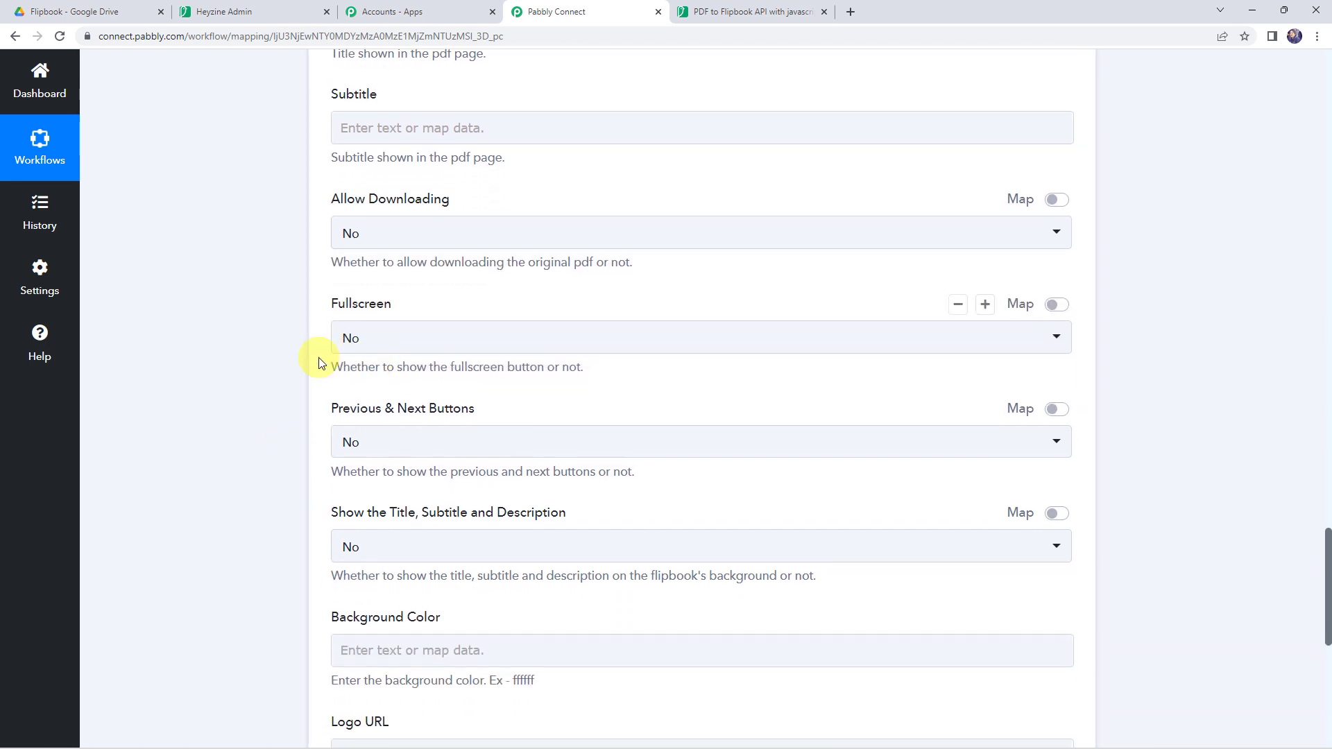
{"action": "scroll", "coordinate": [326, 357], "scroll_direction": "down", "scroll_amount": 1}
{"action": "scroll", "coordinate": [384, 366], "scroll_direction": "down", "scroll_amount": 2}
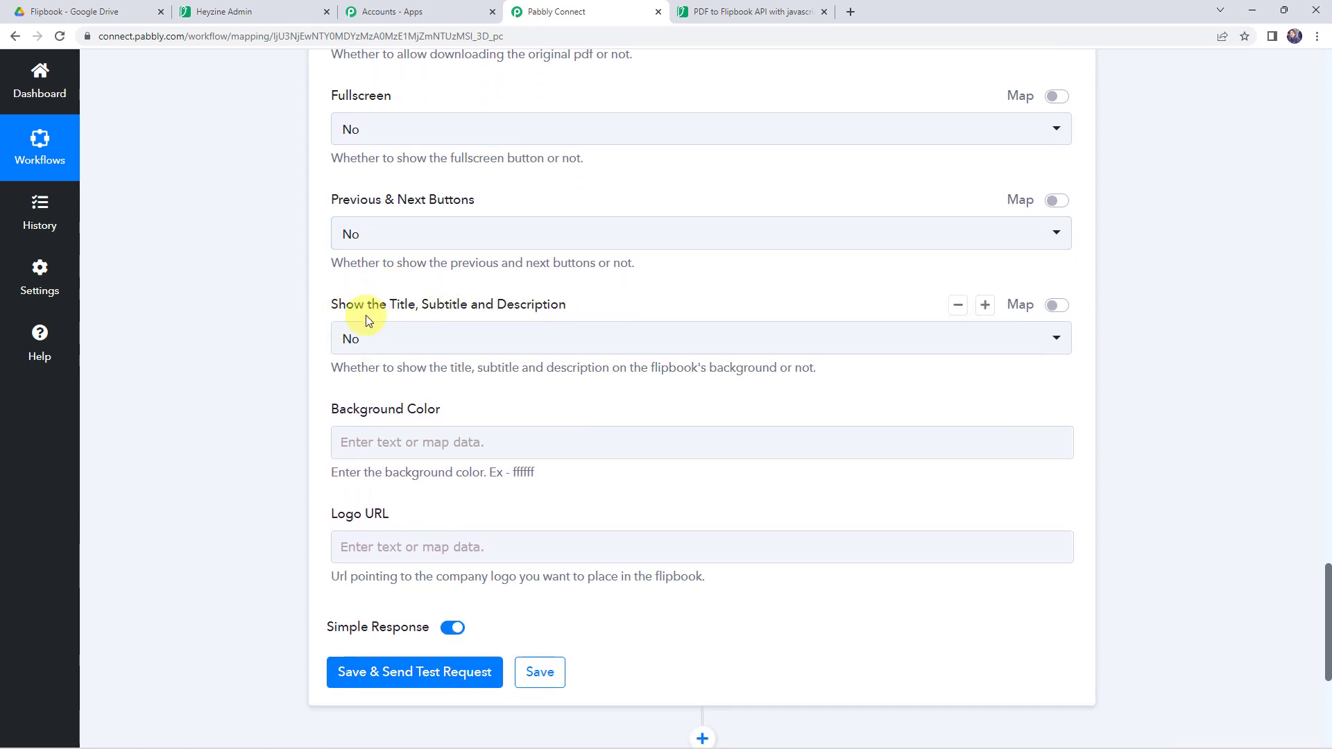
{"action": "left_click", "coordinate": [351, 338]}
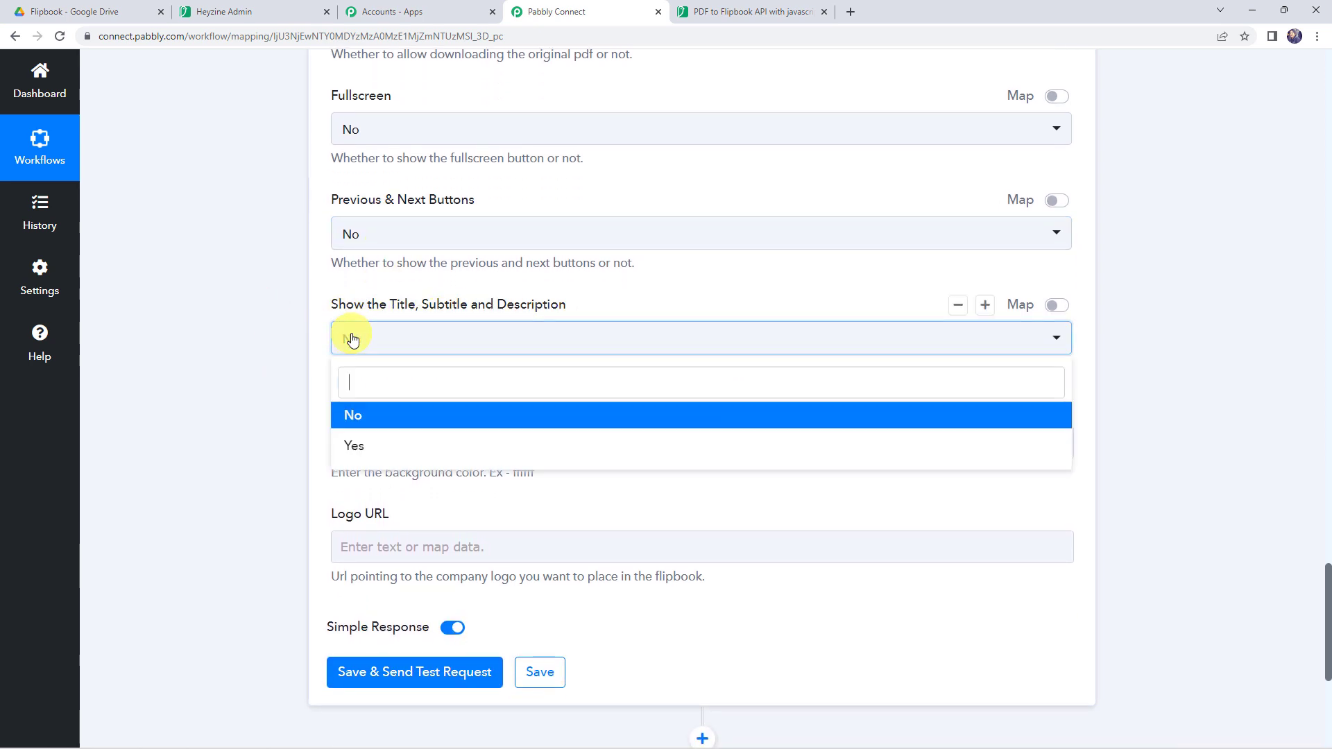
{"action": "left_click", "coordinate": [353, 445]}
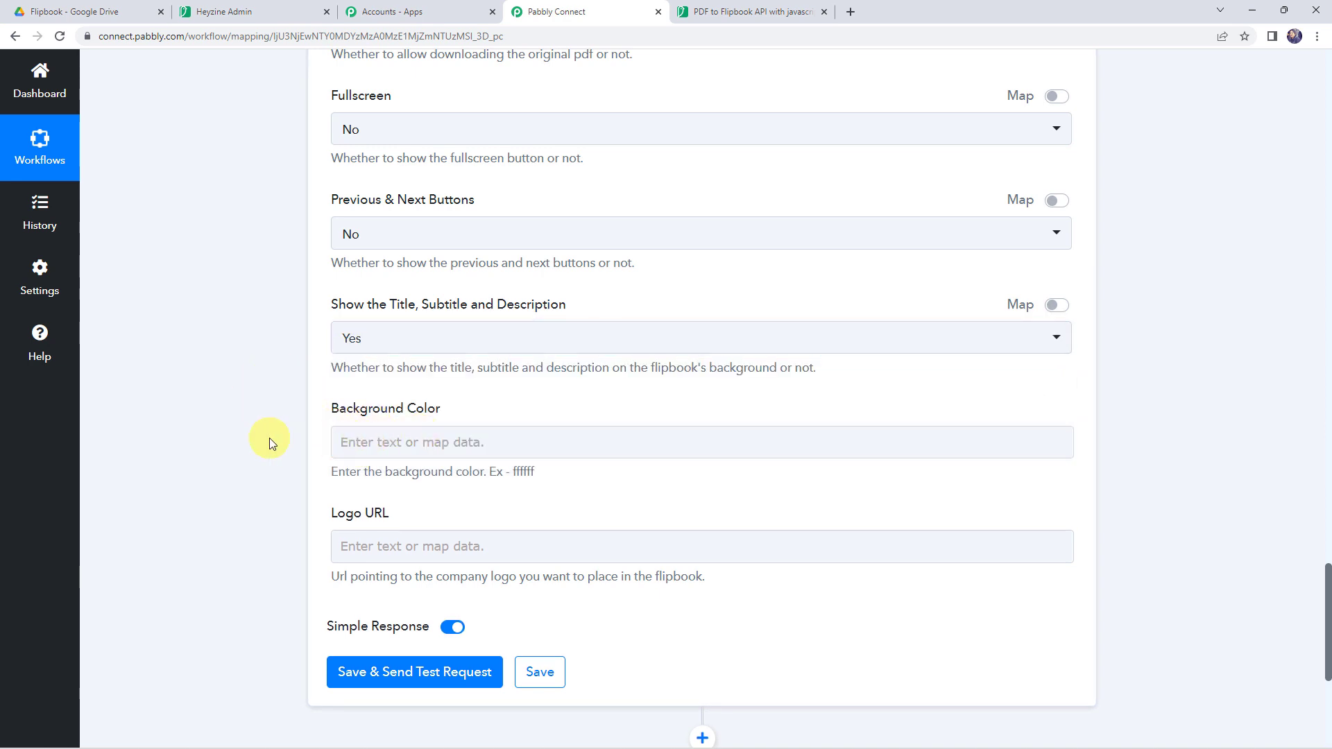
{"action": "scroll", "coordinate": [269, 439], "scroll_direction": "down", "scroll_amount": 2}
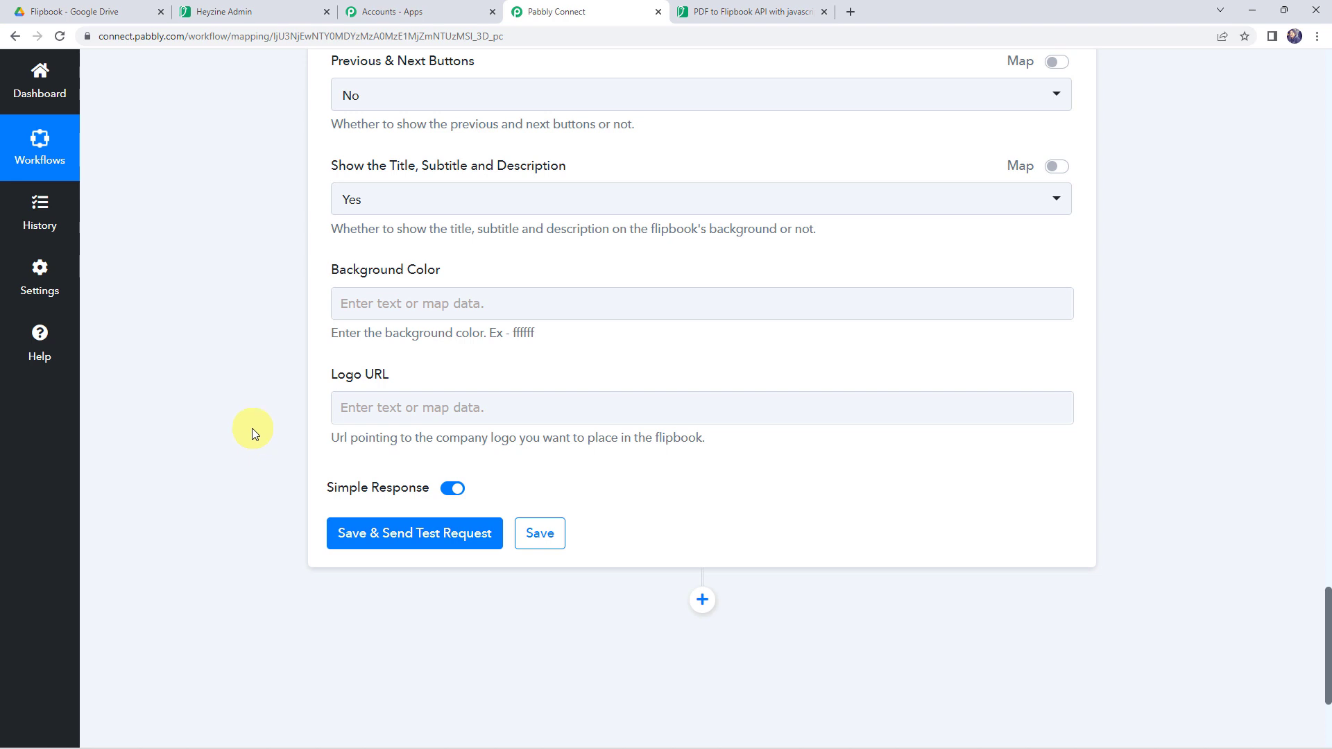
{"action": "left_click", "coordinate": [381, 409]}
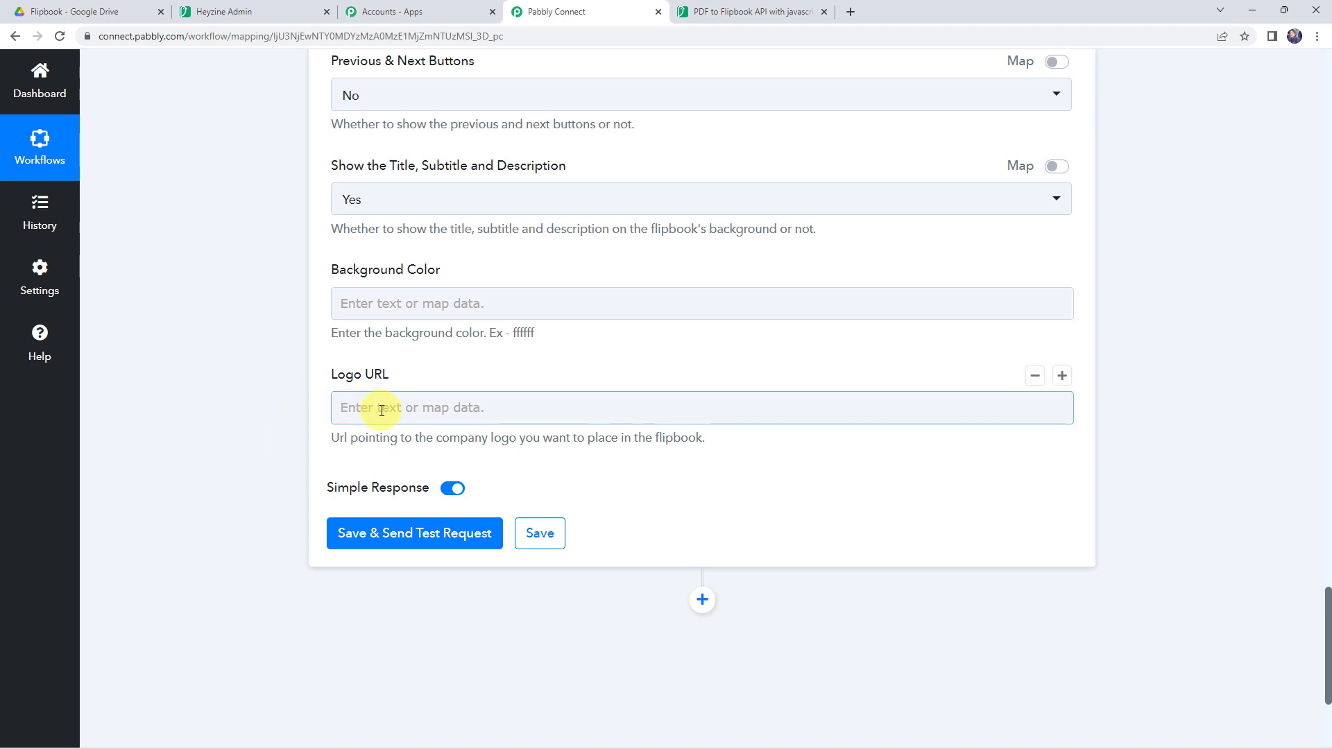
Test the Create a Flipbook action and check the returned Url, Thumbnail and Pdf links
{"action": "left_click", "coordinate": [425, 546]}
{"action": "scroll", "coordinate": [185, 434], "scroll_direction": "down", "scroll_amount": 2}
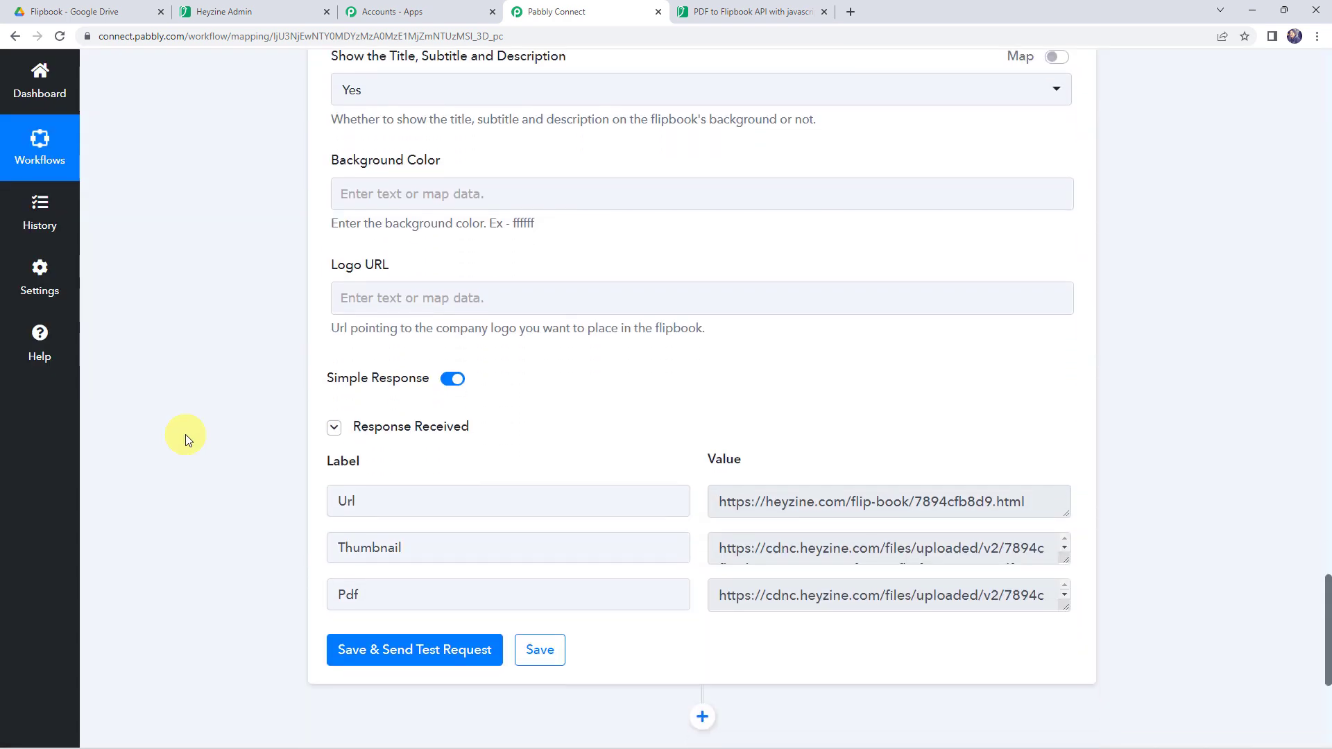
{"action": "scroll", "coordinate": [186, 434], "scroll_direction": "down", "scroll_amount": 3}
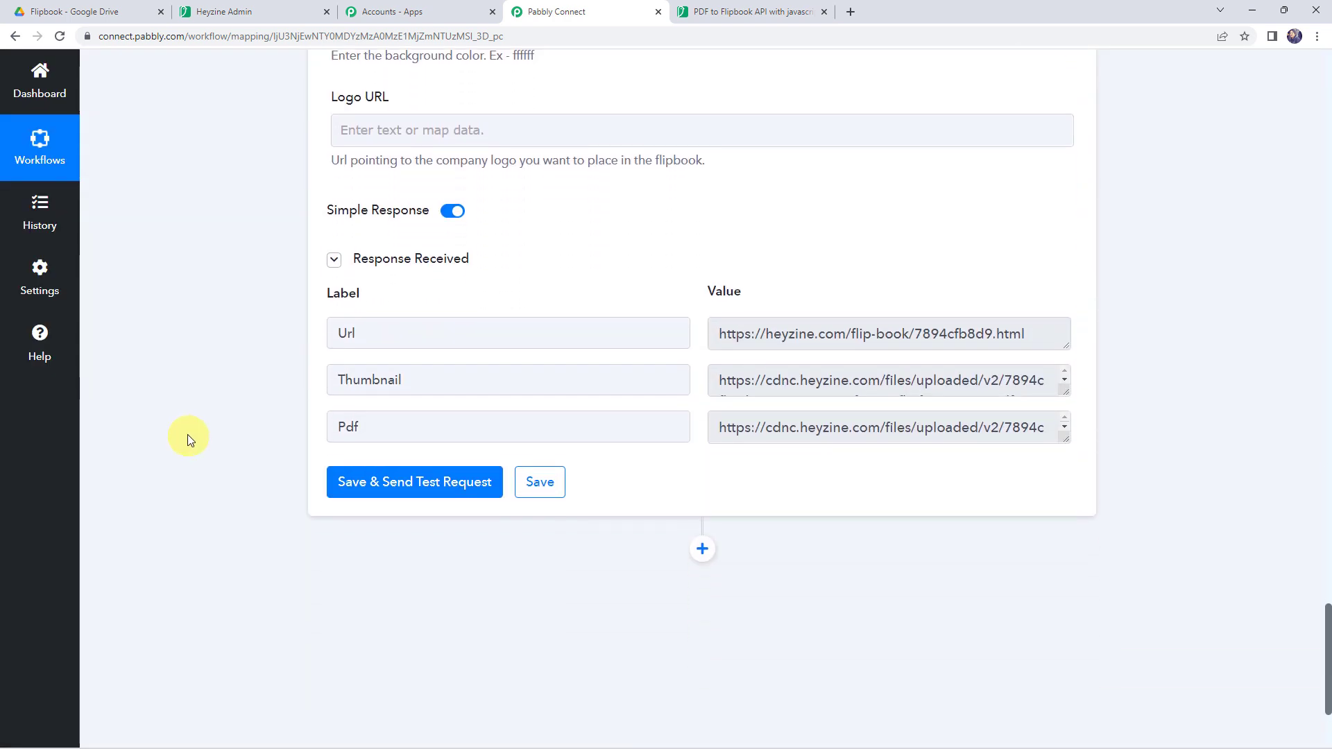
{"action": "left_click", "coordinate": [797, 333]}
{"action": "left_click", "coordinate": [755, 380]}
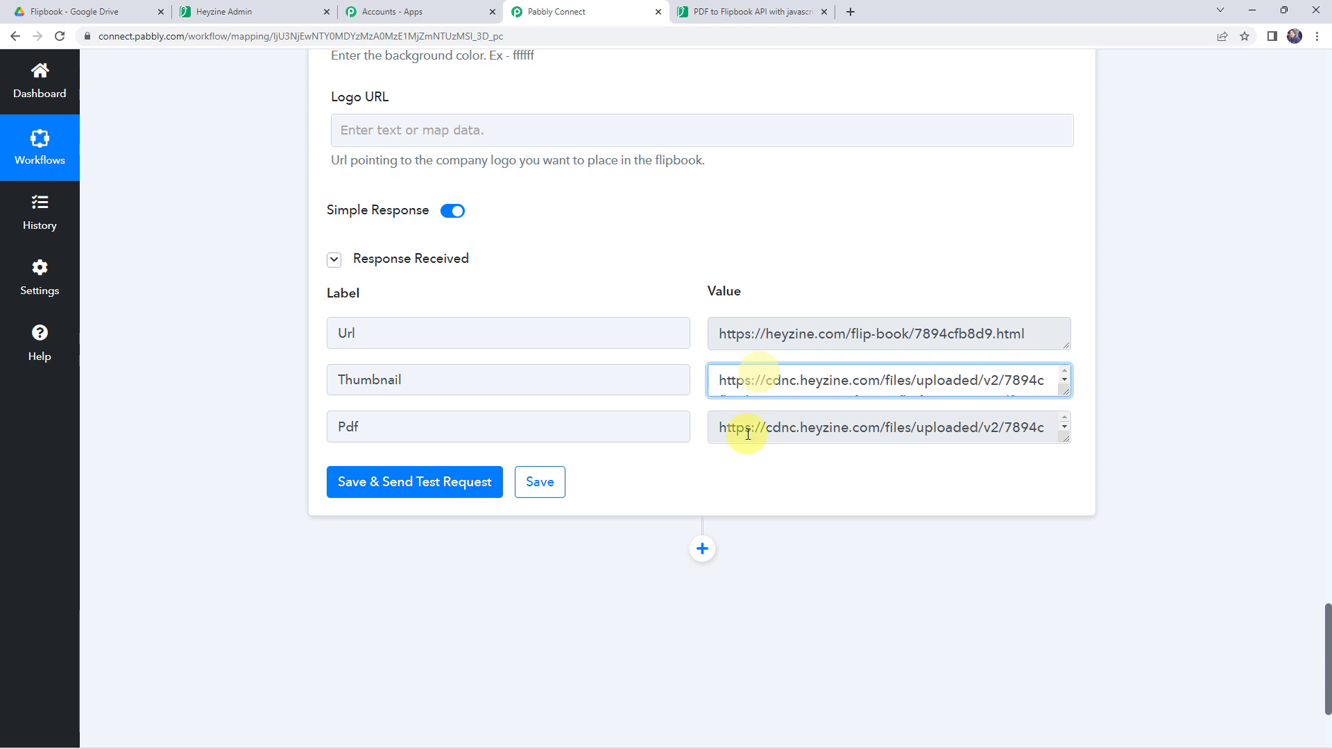
{"action": "left_click", "coordinate": [748, 430]}
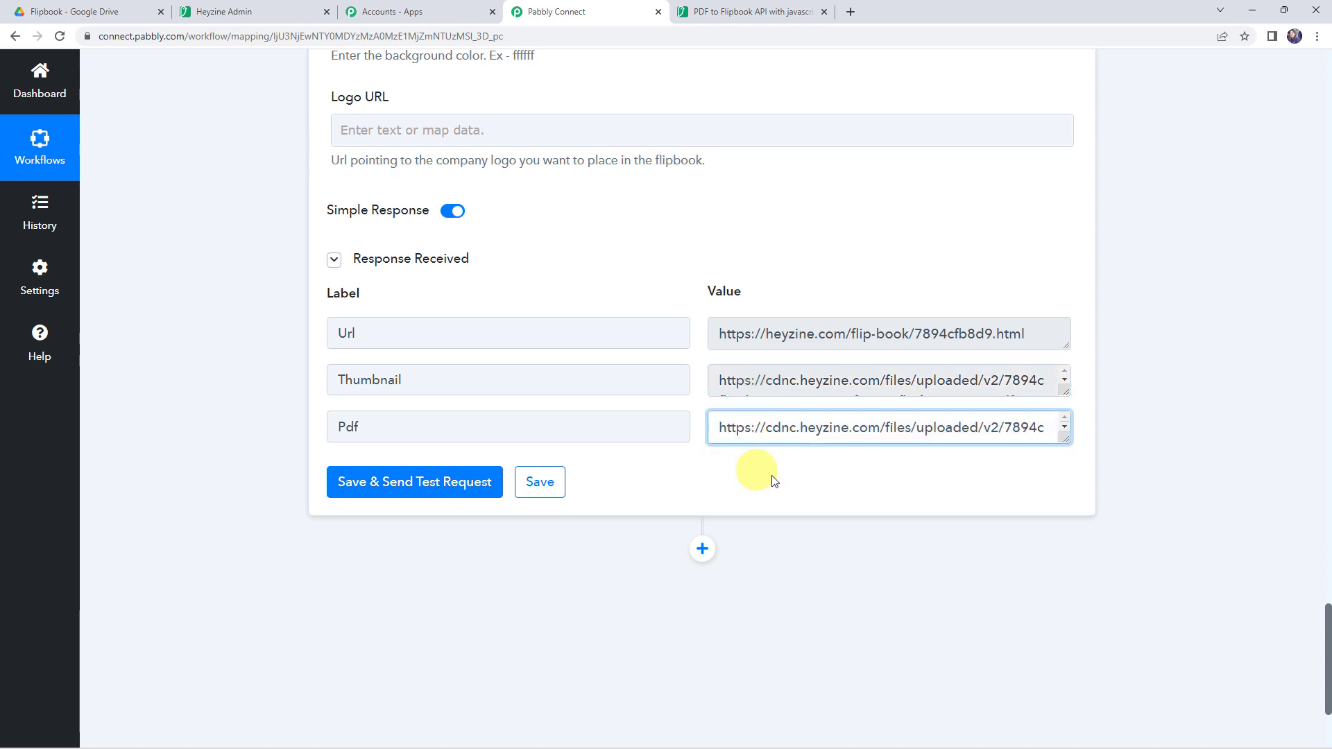
{"action": "left_click", "coordinate": [227, 8]}
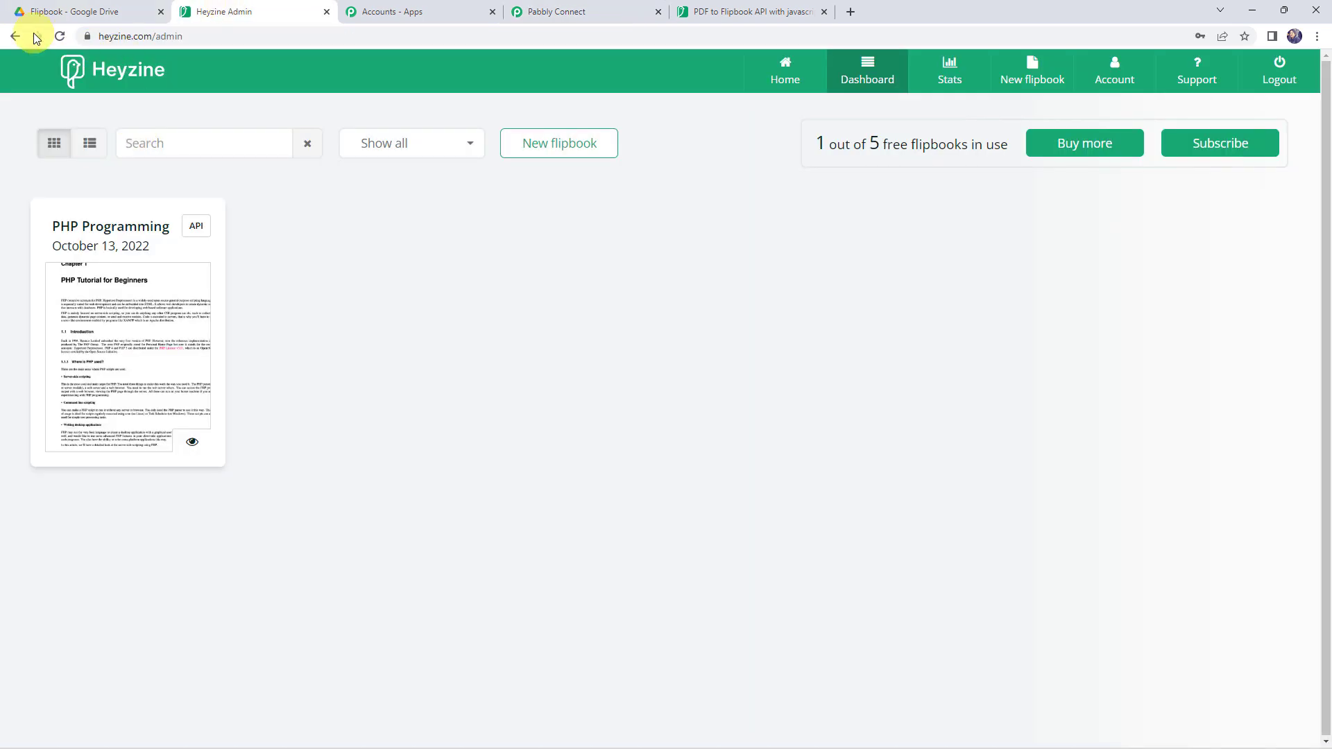
Reload the Heyzine dashboard and preview the new Lighting-Products-Brochure flipbook
{"action": "left_click", "coordinate": [58, 39]}
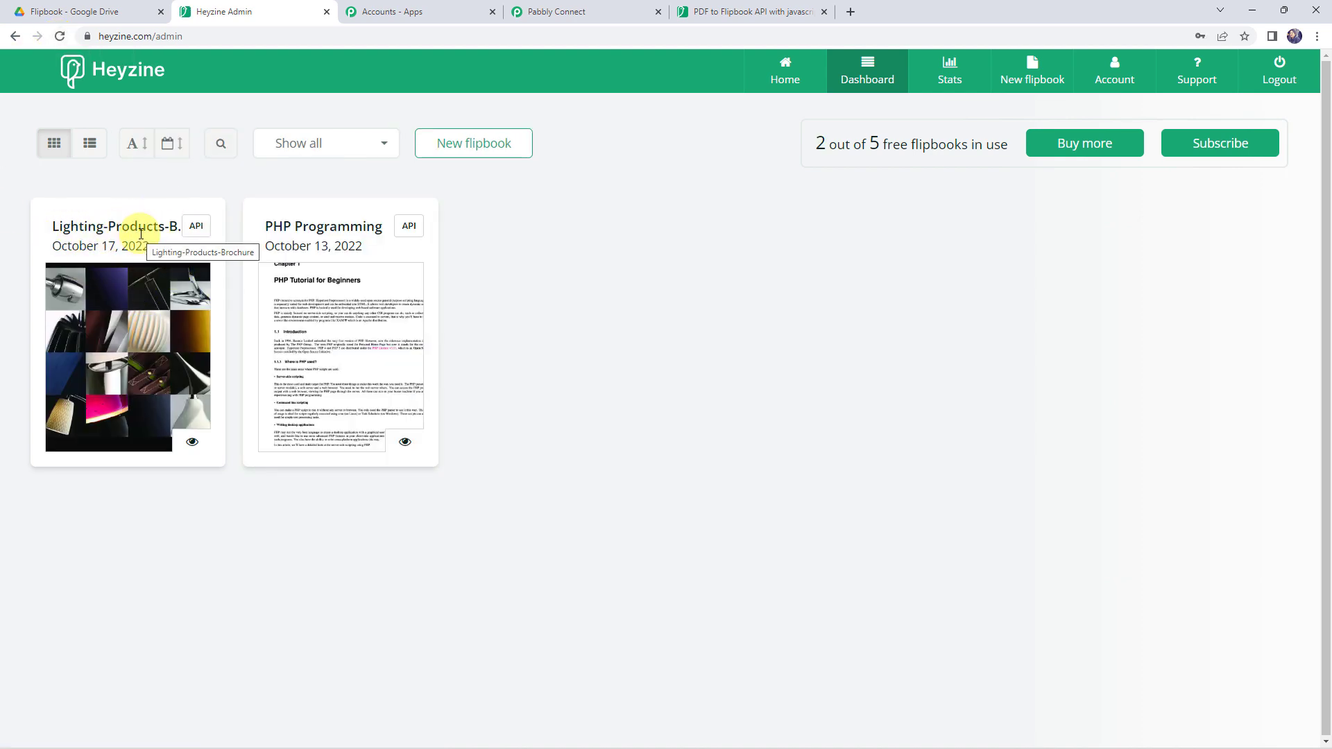
{"action": "right_click", "coordinate": [142, 309]}
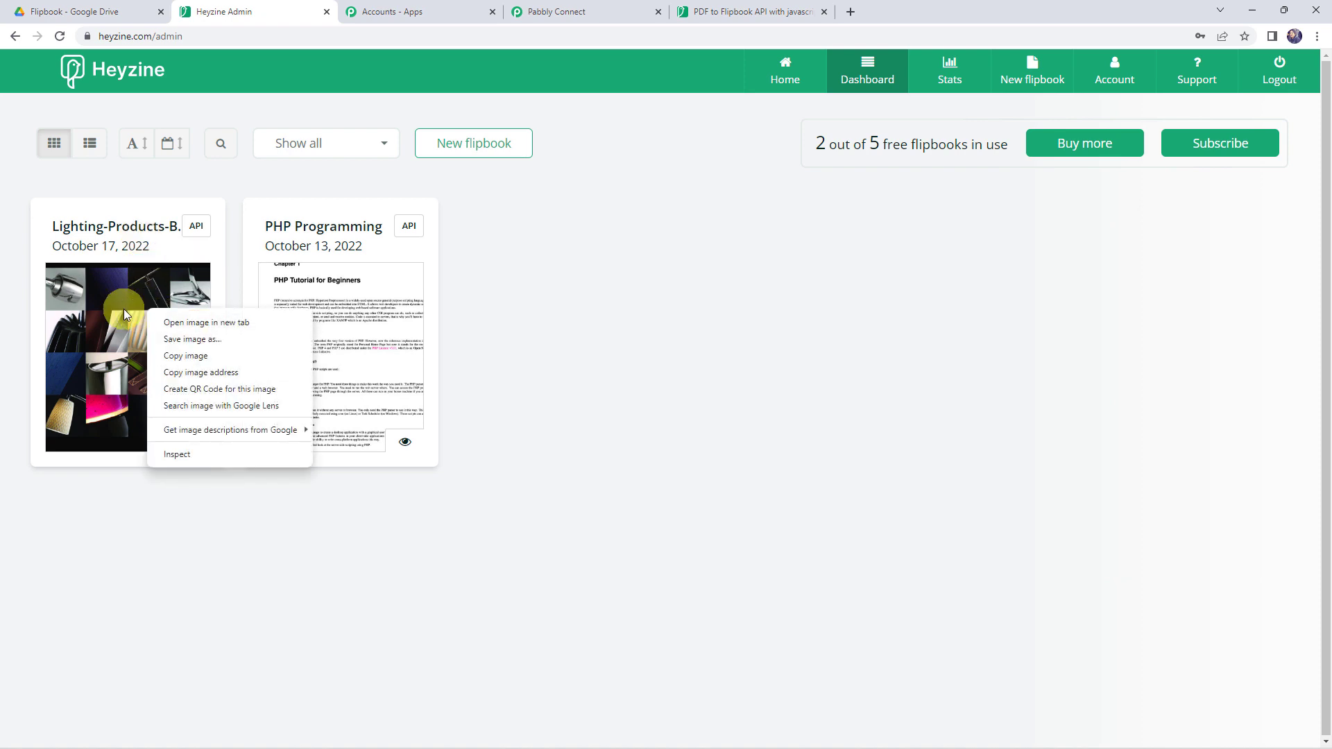
{"action": "left_click", "coordinate": [126, 341]}
{"action": "left_click", "coordinate": [123, 322]}
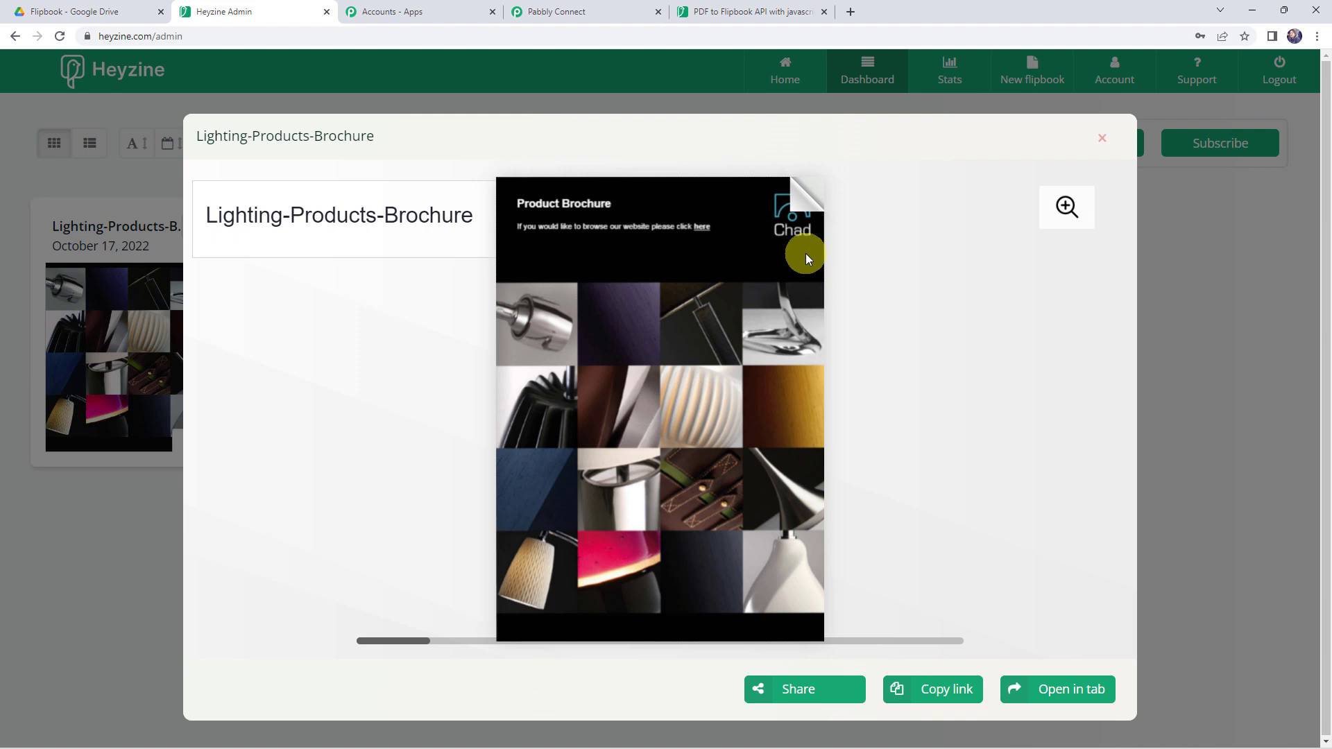
Page through the brochure to the Satchel and Kaminos spread, then return to Pabbly Connect
{"action": "left_click", "coordinate": [821, 221]}
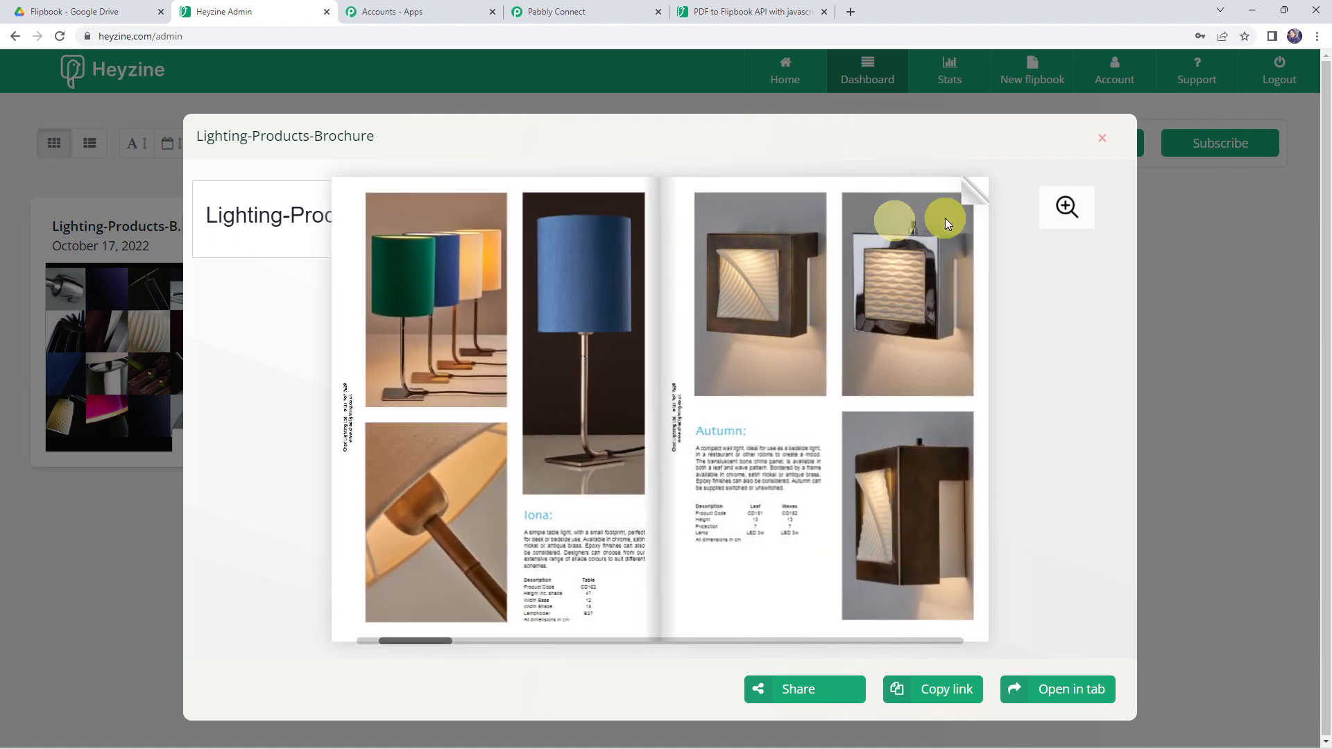
{"action": "left_click", "coordinate": [960, 218]}
{"action": "left_click", "coordinate": [960, 218]}
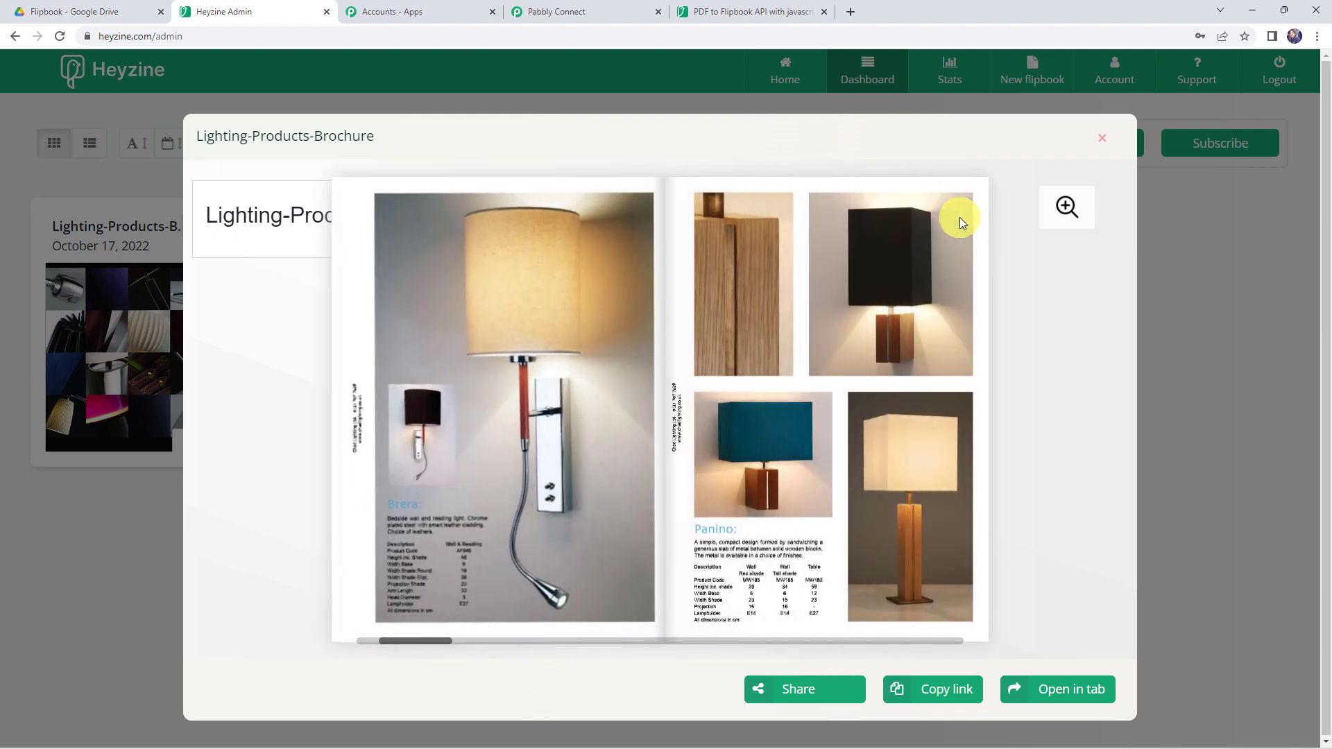
{"action": "left_click", "coordinate": [960, 218]}
{"action": "left_click", "coordinate": [959, 217]}
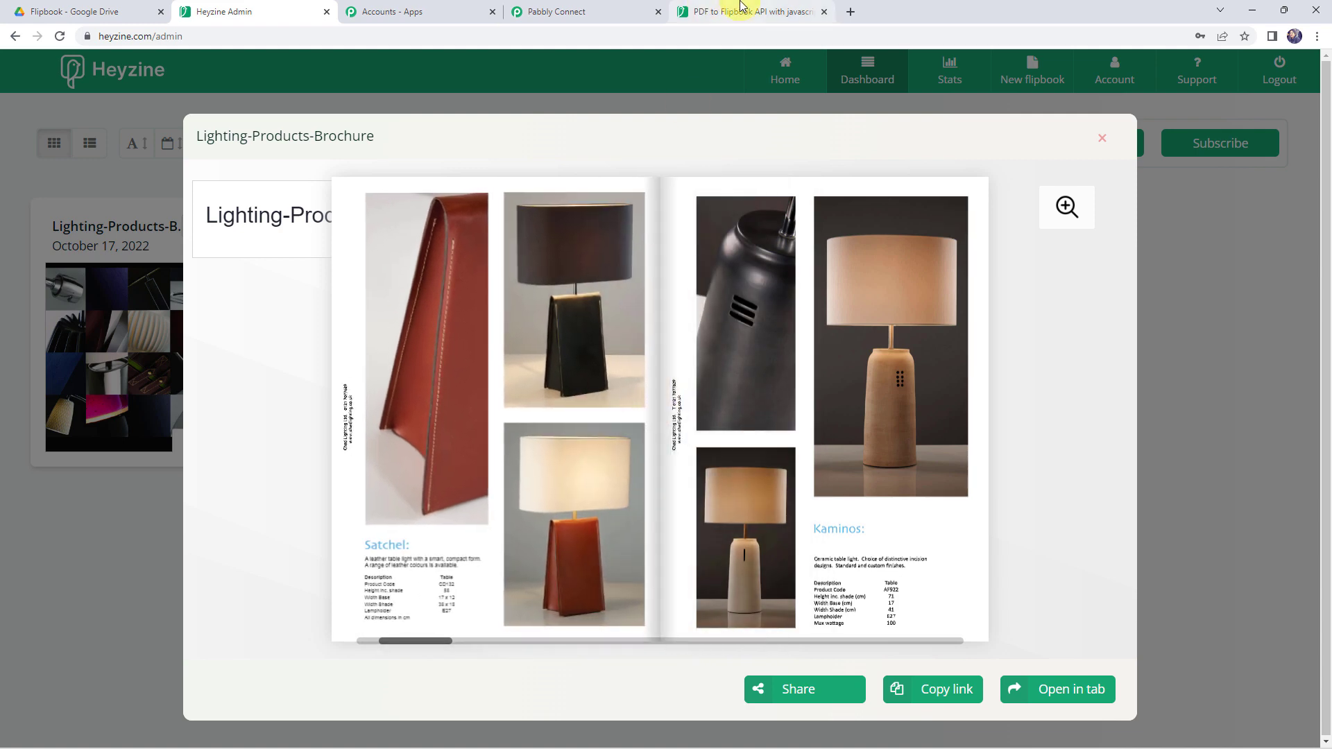
{"action": "left_click", "coordinate": [608, 8]}
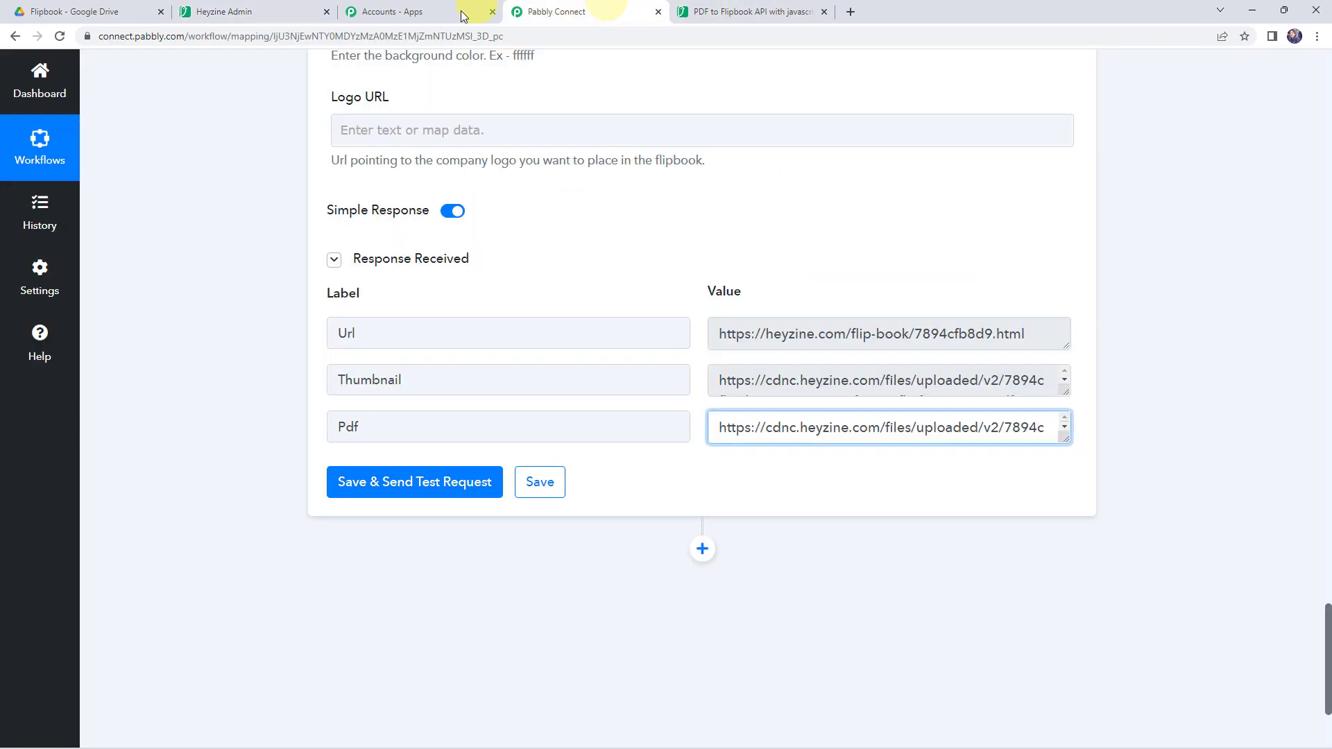
Save the Heyzine step, confirm Data Saved Successfully, and go to the Google Drive Flipbook folder
{"action": "left_click", "coordinate": [544, 487]}
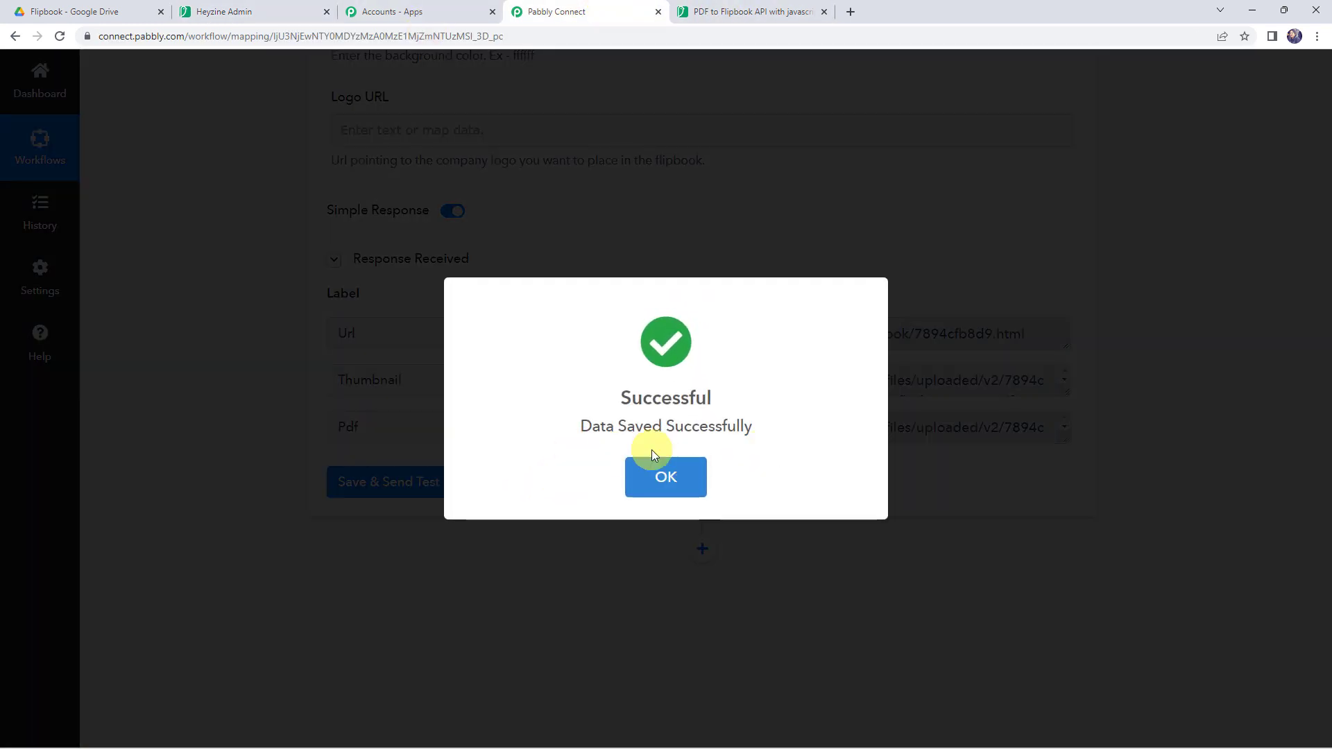
{"action": "left_click", "coordinate": [652, 475]}
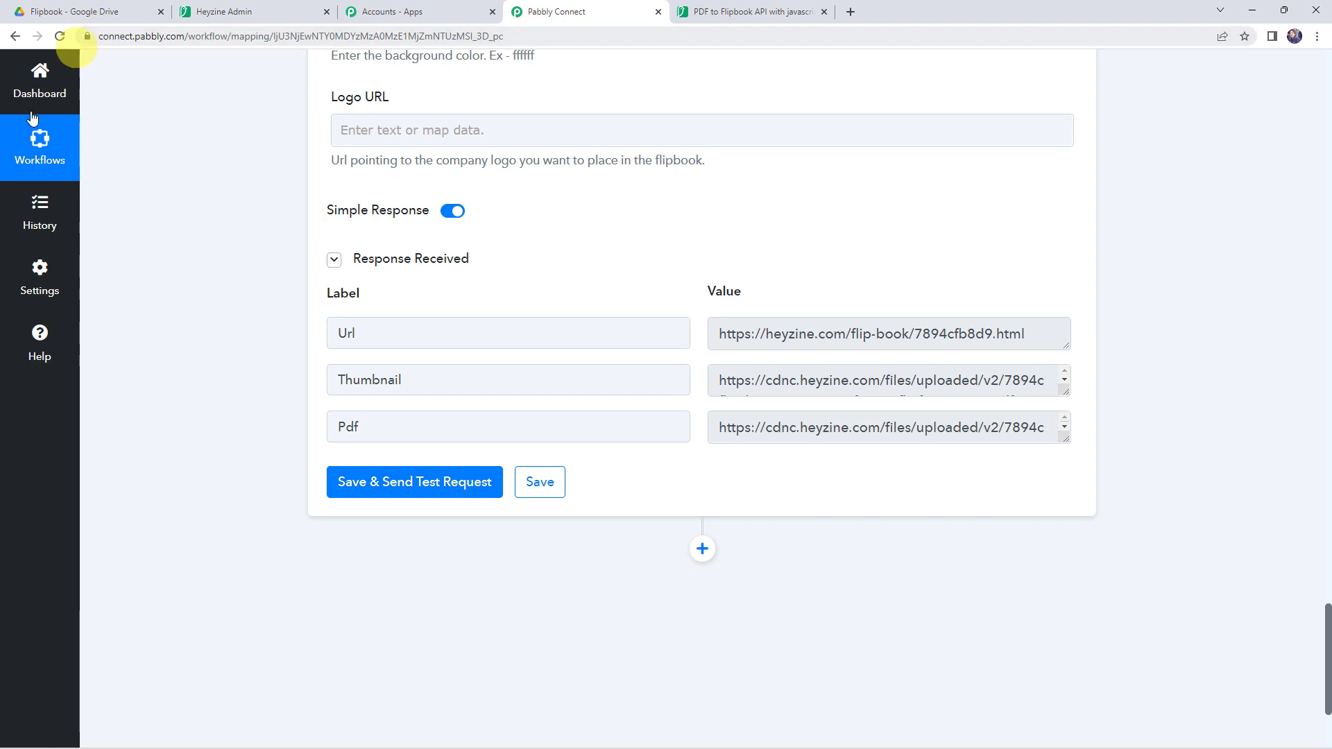
{"action": "left_click", "coordinate": [104, 11]}
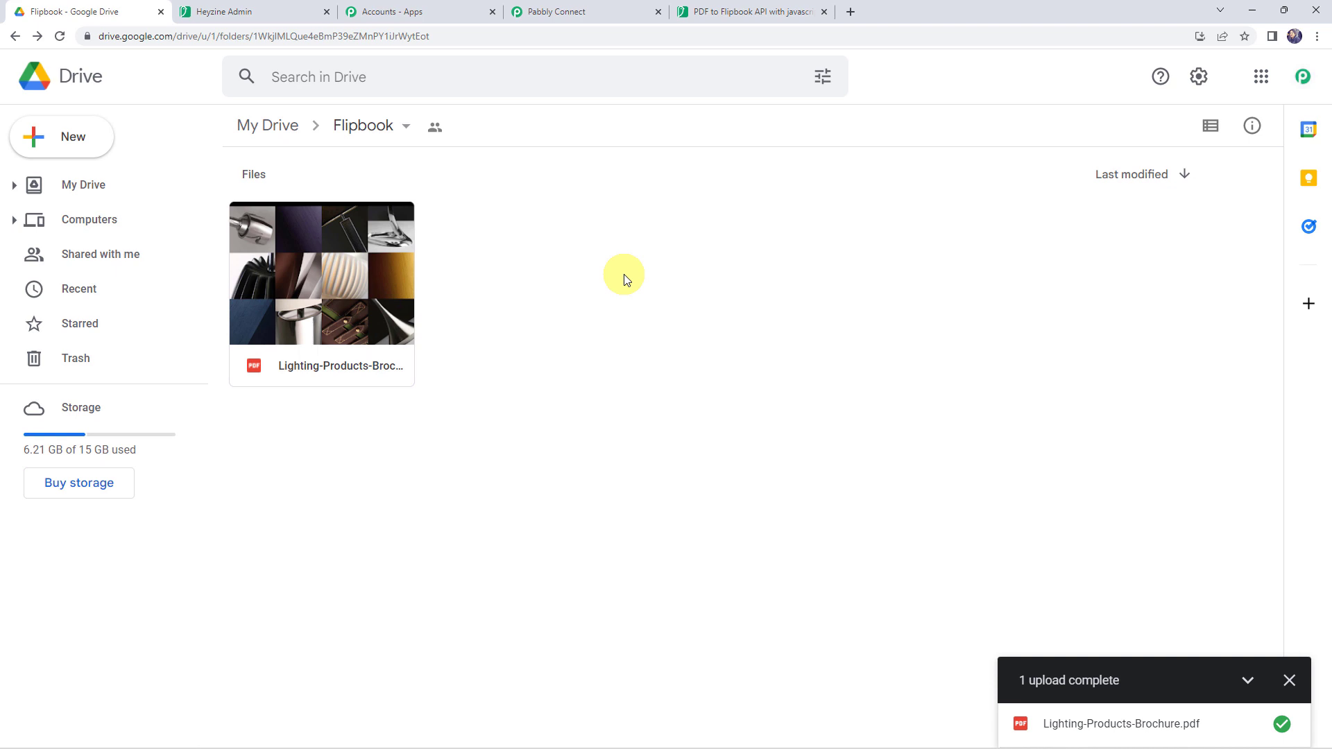
Upload NEET-Revision-Notes-for-Biology.pdf from Downloads to the Flipbook folder, then return to Heyzine
{"action": "left_click", "coordinate": [66, 141]}
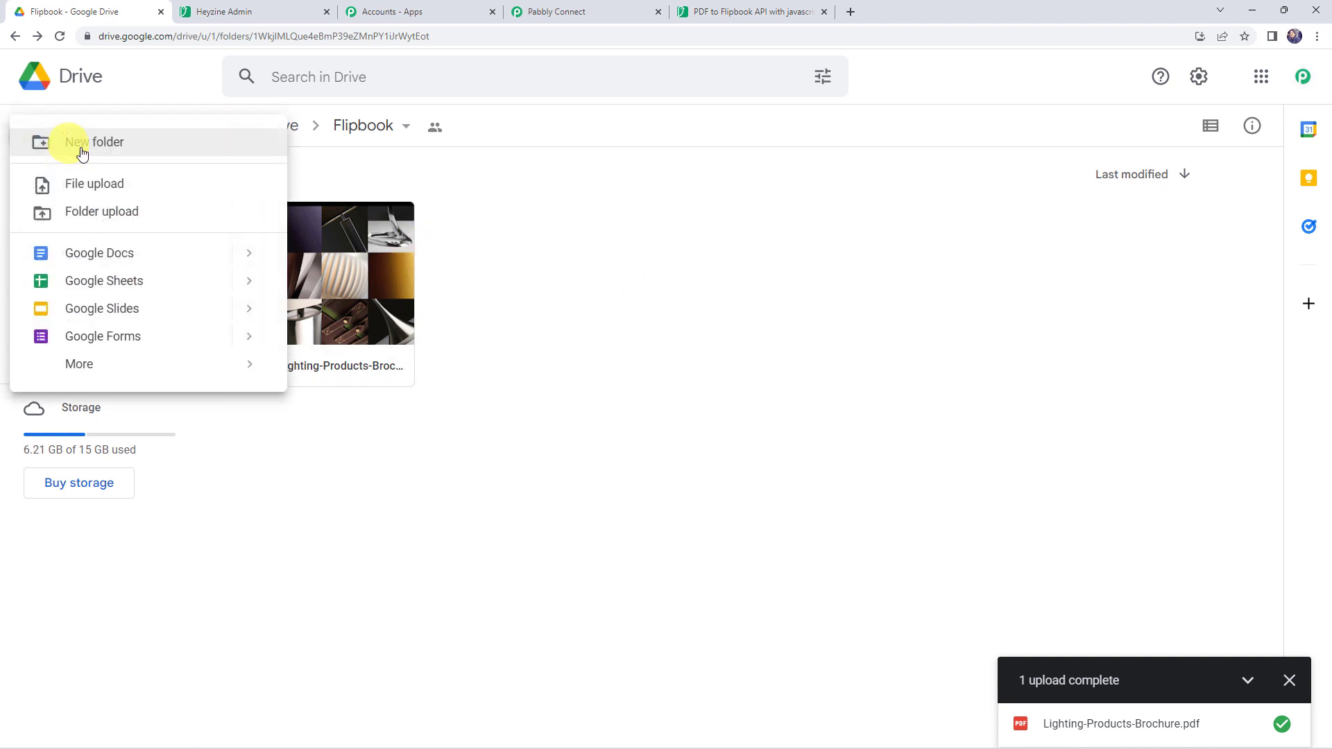
{"action": "left_click", "coordinate": [105, 183]}
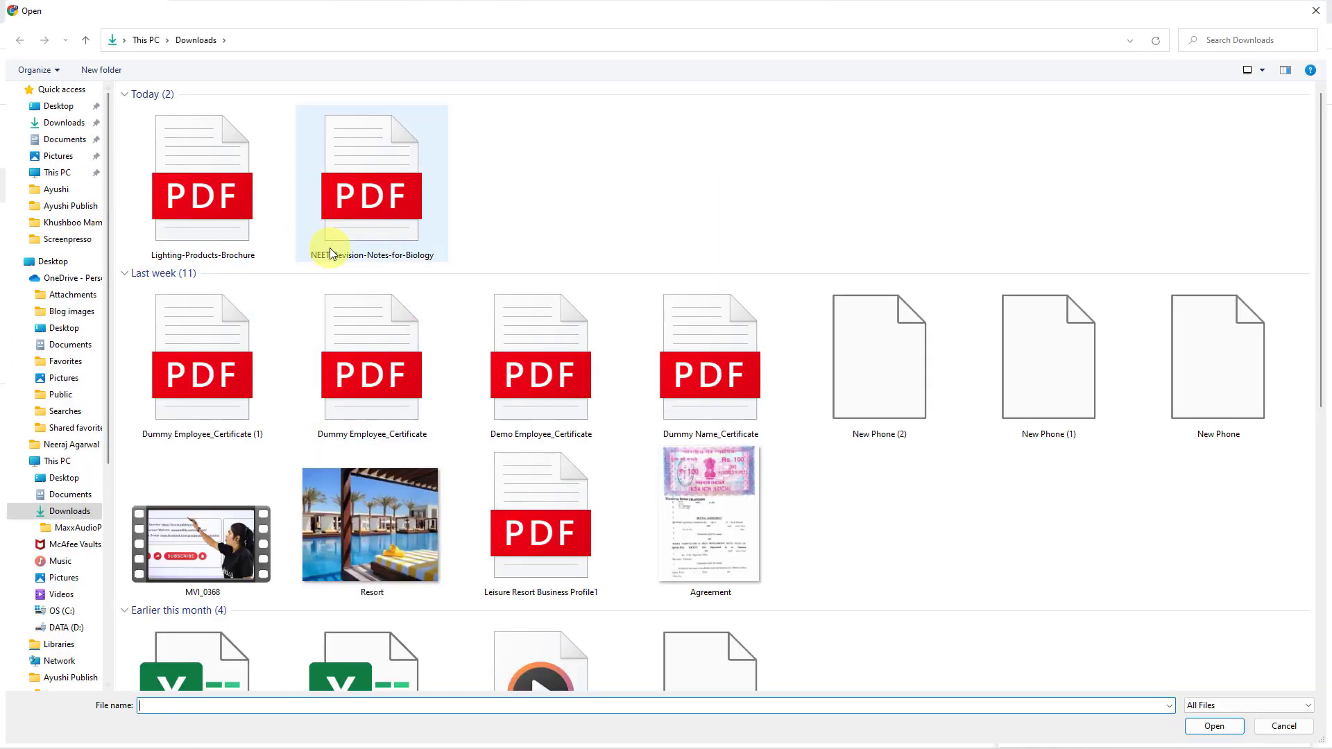
{"action": "double_click", "coordinate": [398, 182]}
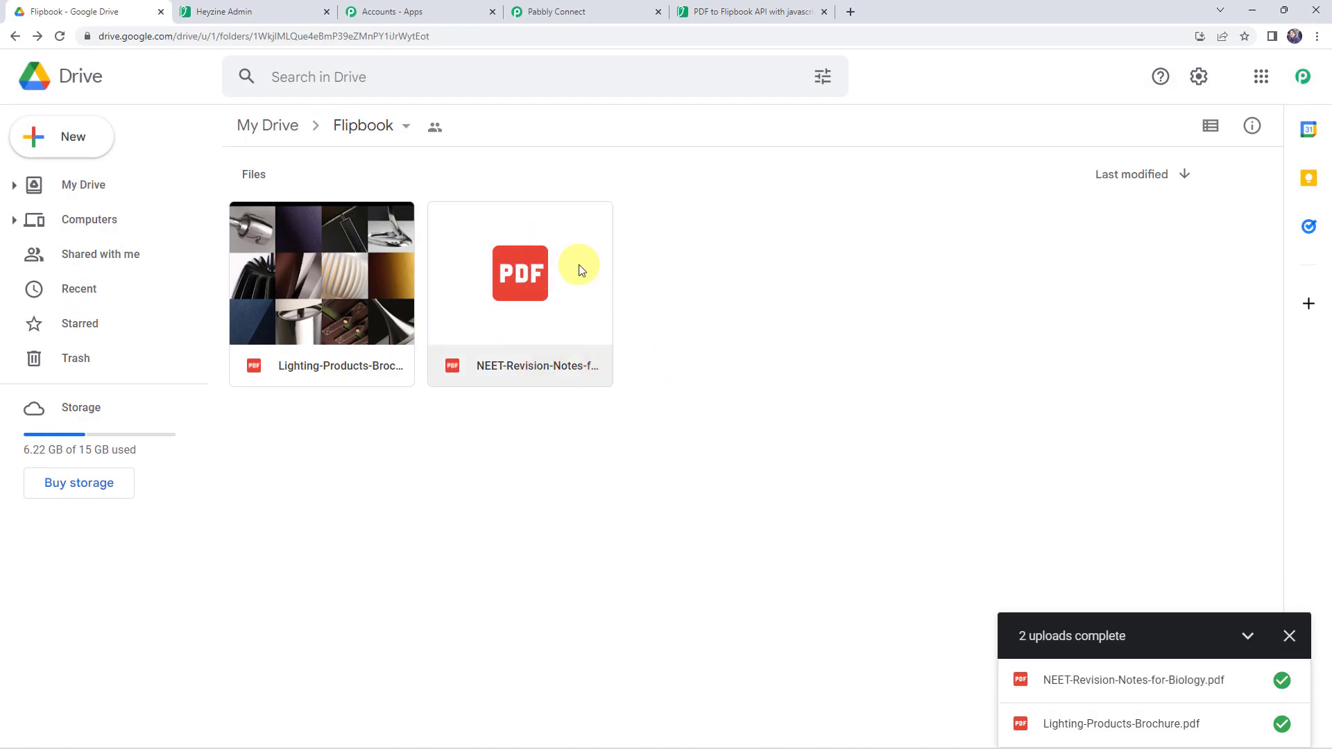
{"action": "left_click", "coordinate": [310, 9]}
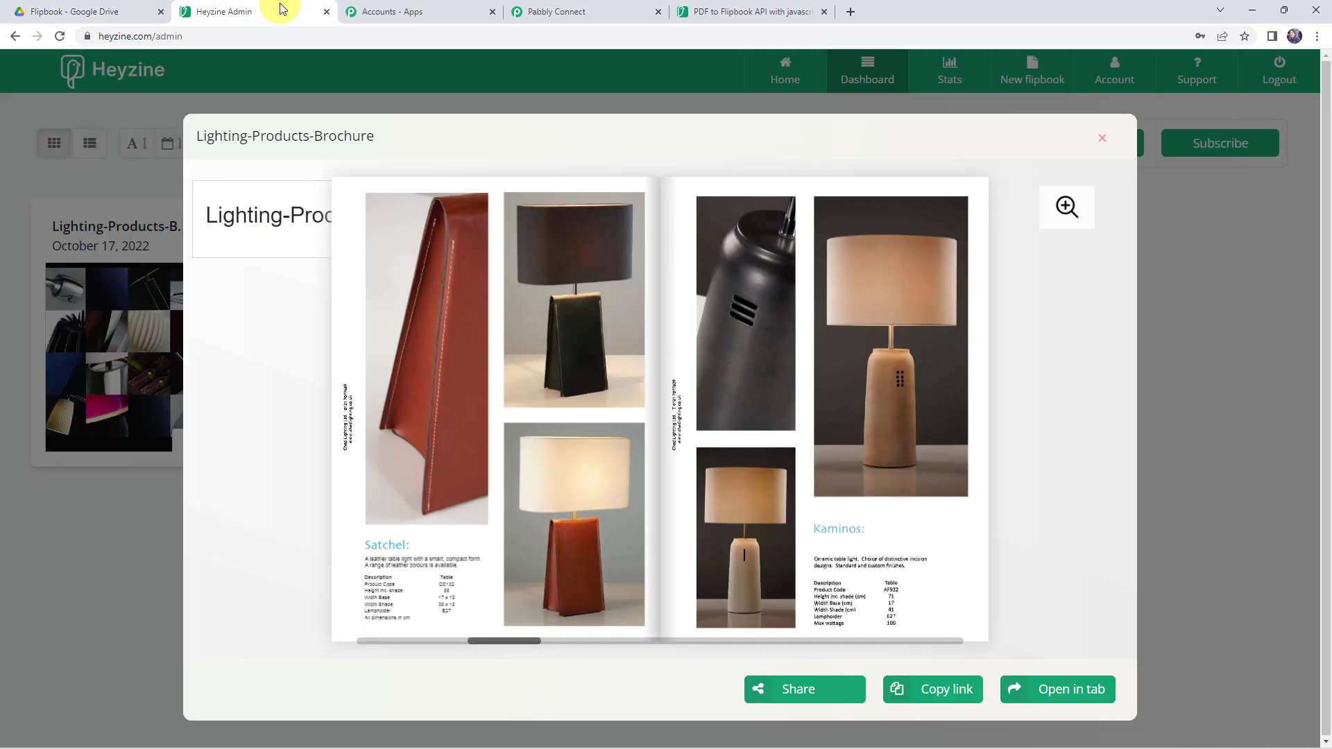
Close the brochure preview, reload the dashboard, and preview the new NEET-Revision-Notes-for-Biology flipbook
{"action": "left_click", "coordinate": [1101, 141]}
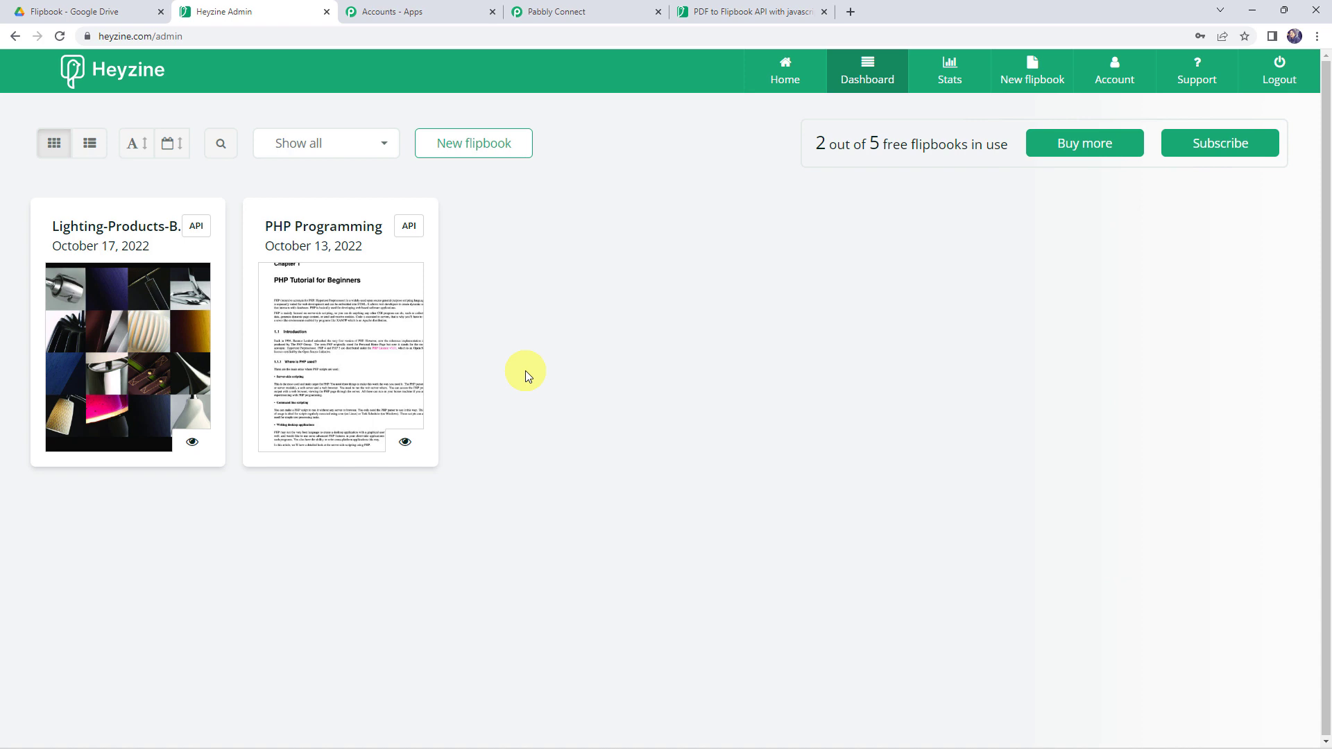
{"action": "left_click", "coordinate": [61, 37]}
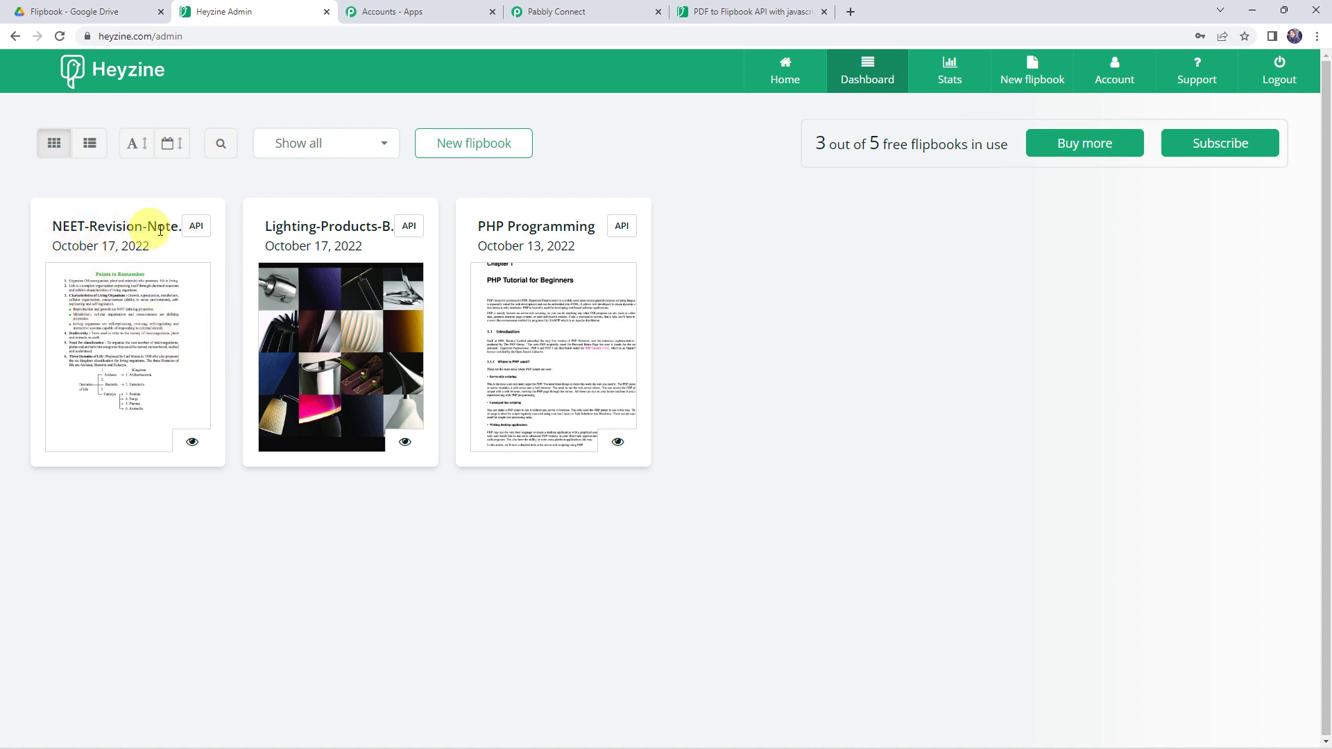
{"action": "left_click", "coordinate": [137, 329]}
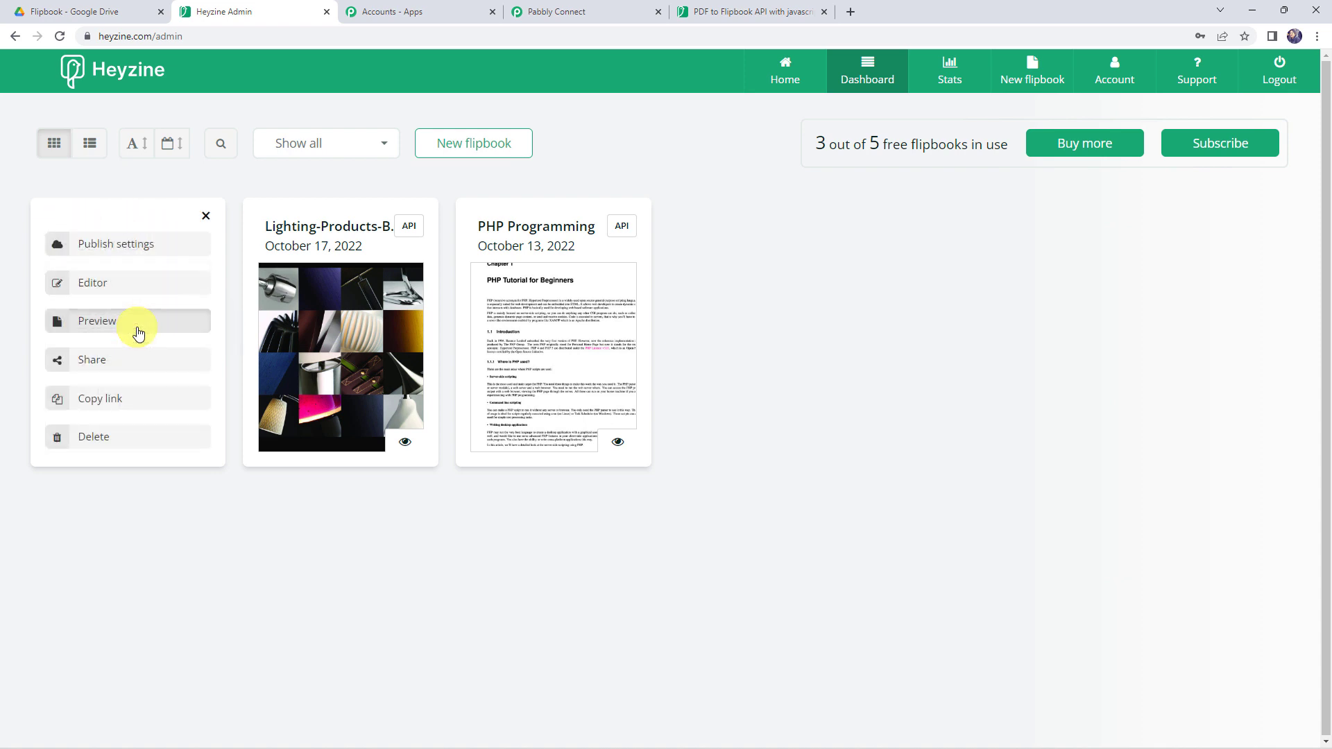
{"action": "left_click", "coordinate": [138, 326]}
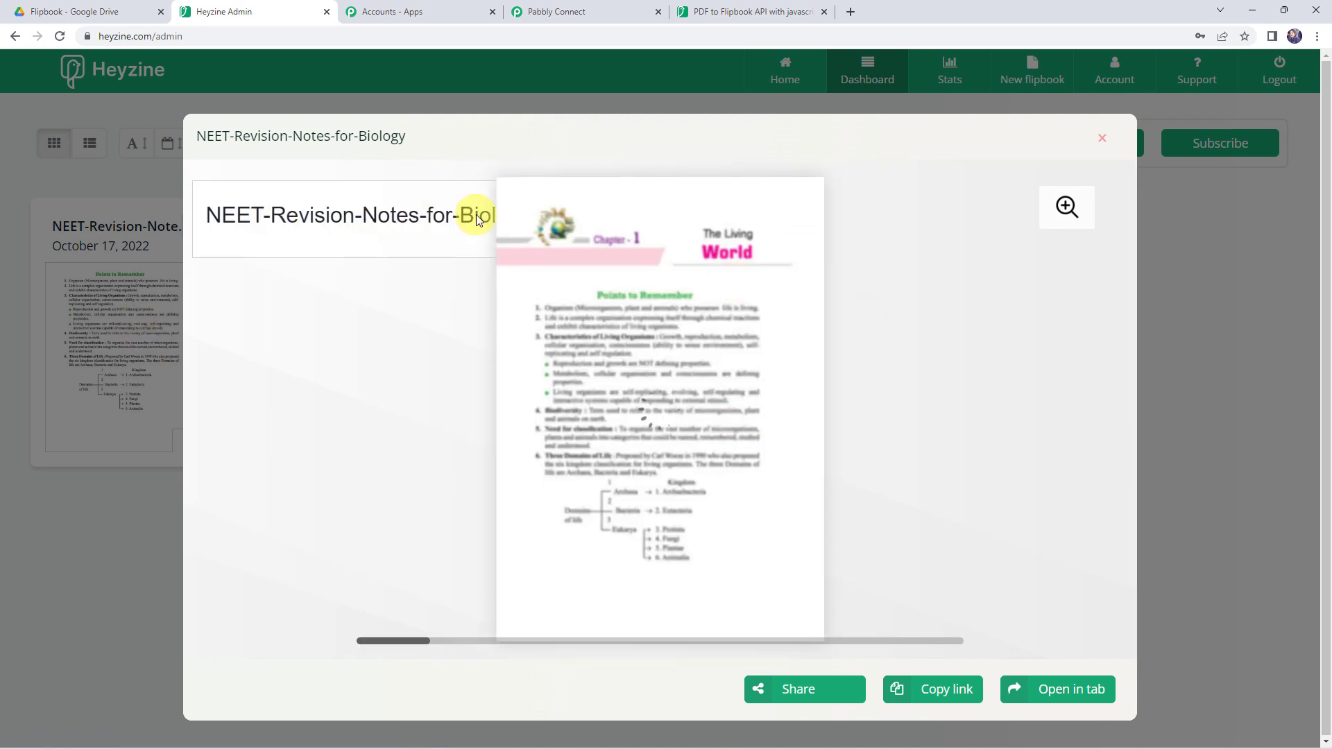
Flip to the NEET flipbook's last page and back to the first, then return to Pabbly Connect
{"action": "left_click", "coordinate": [806, 191]}
{"action": "left_click", "coordinate": [806, 192]}
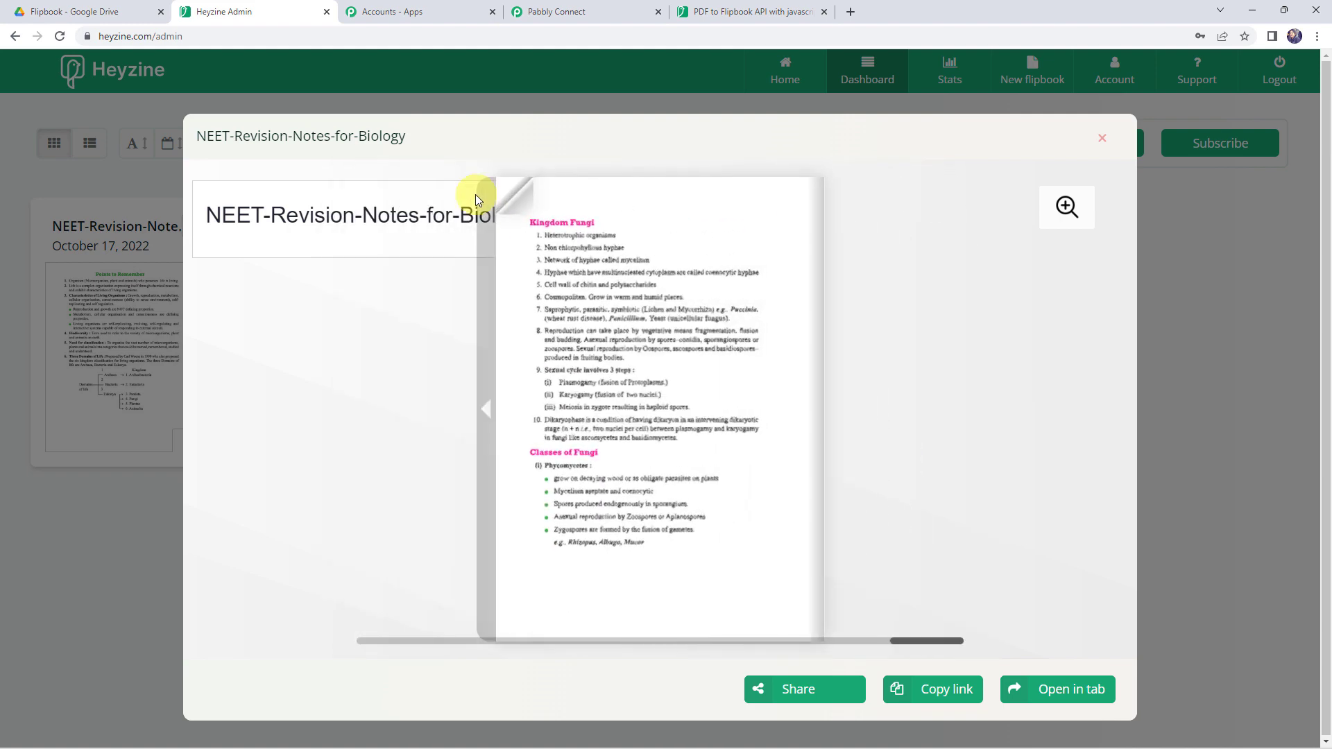
{"action": "left_click", "coordinate": [506, 201]}
{"action": "left_click", "coordinate": [372, 196]}
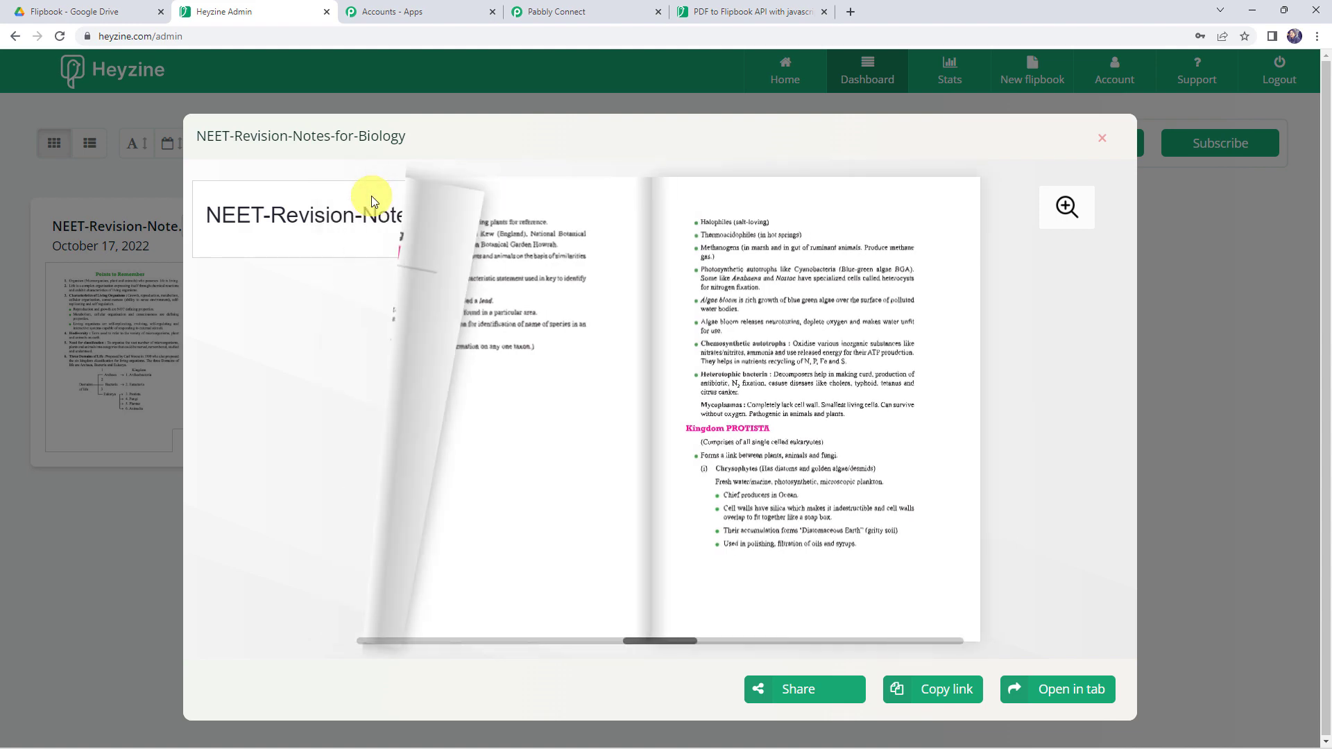
{"action": "left_click", "coordinate": [606, 11]}
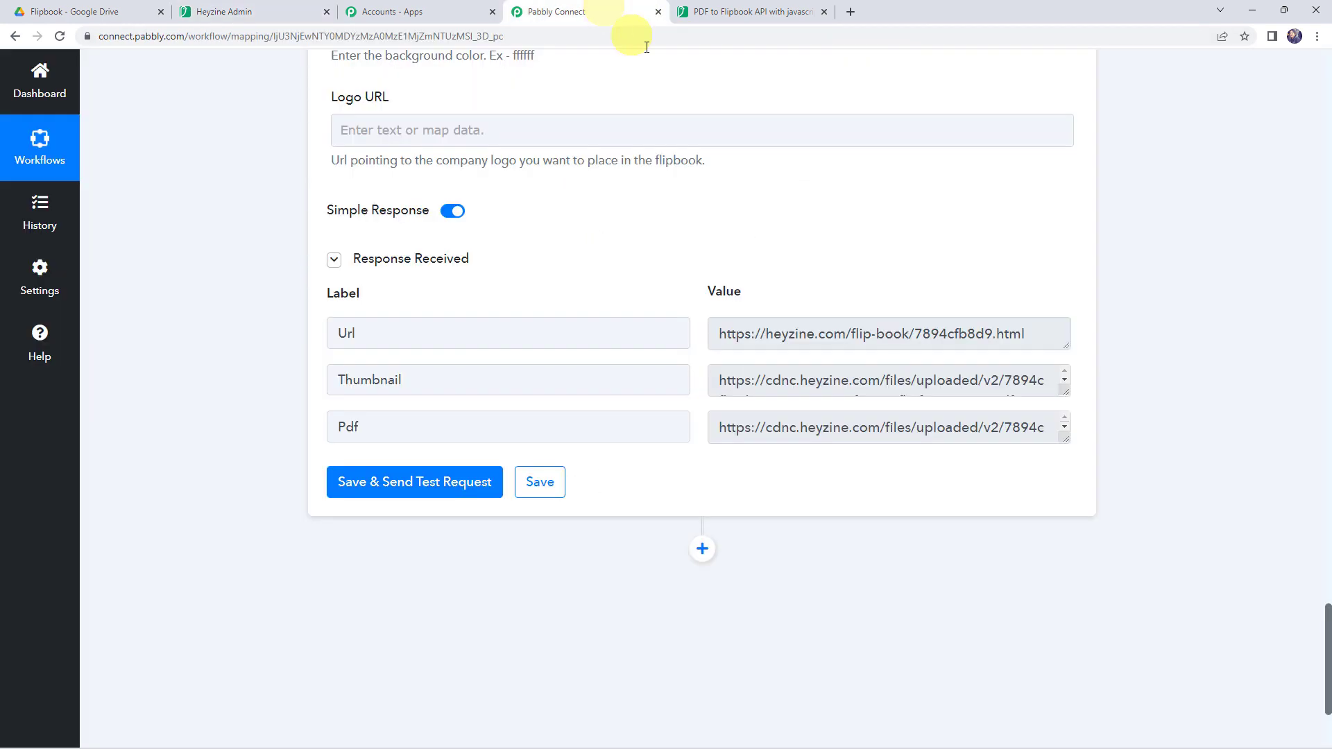
Collapse the Heyzine, Text Formatter Split Text and Google Drive trigger step cards
{"action": "scroll", "coordinate": [265, 221], "scroll_direction": "up", "scroll_amount": 10}
{"action": "scroll", "coordinate": [264, 220], "scroll_direction": "up", "scroll_amount": 6}
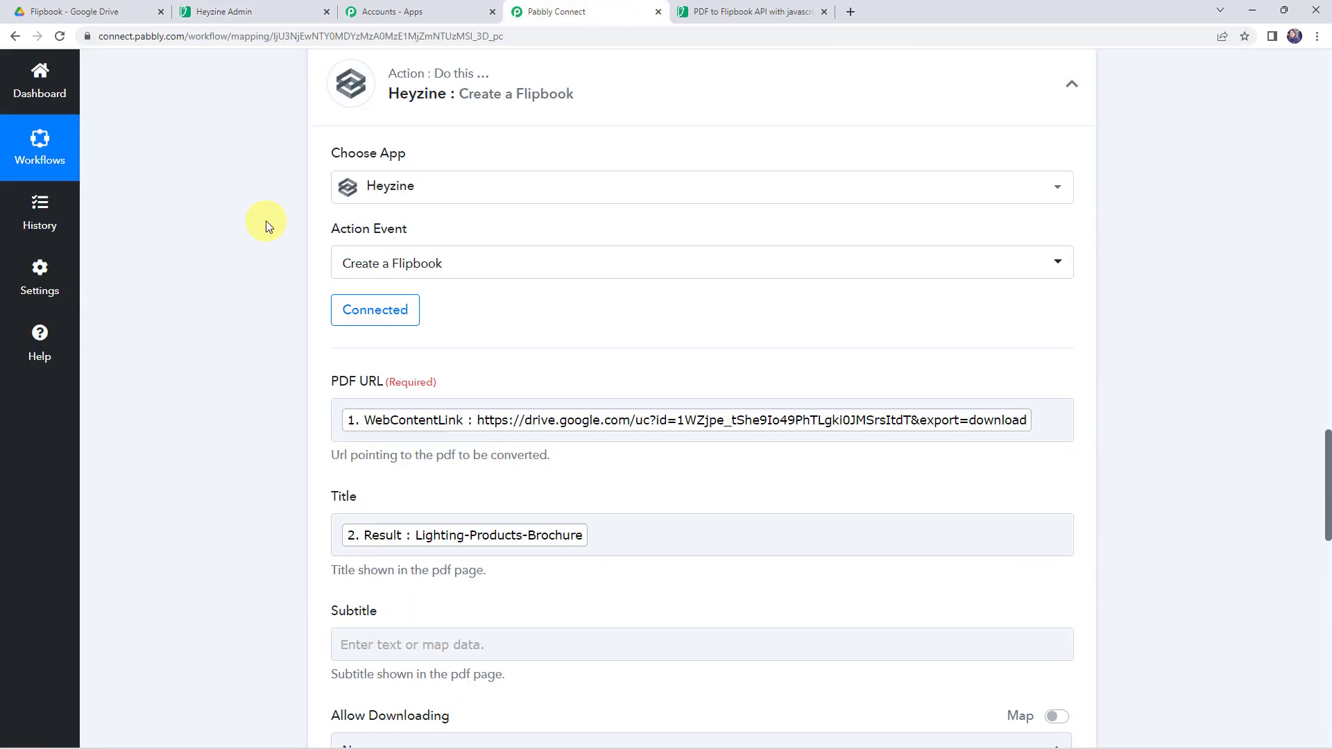
{"action": "scroll", "coordinate": [660, 259], "scroll_direction": "up", "scroll_amount": 3}
{"action": "left_click", "coordinate": [660, 259]}
{"action": "scroll", "coordinate": [660, 258], "scroll_direction": "up", "scroll_amount": 7}
{"action": "scroll", "coordinate": [660, 258], "scroll_direction": "up", "scroll_amount": 9}
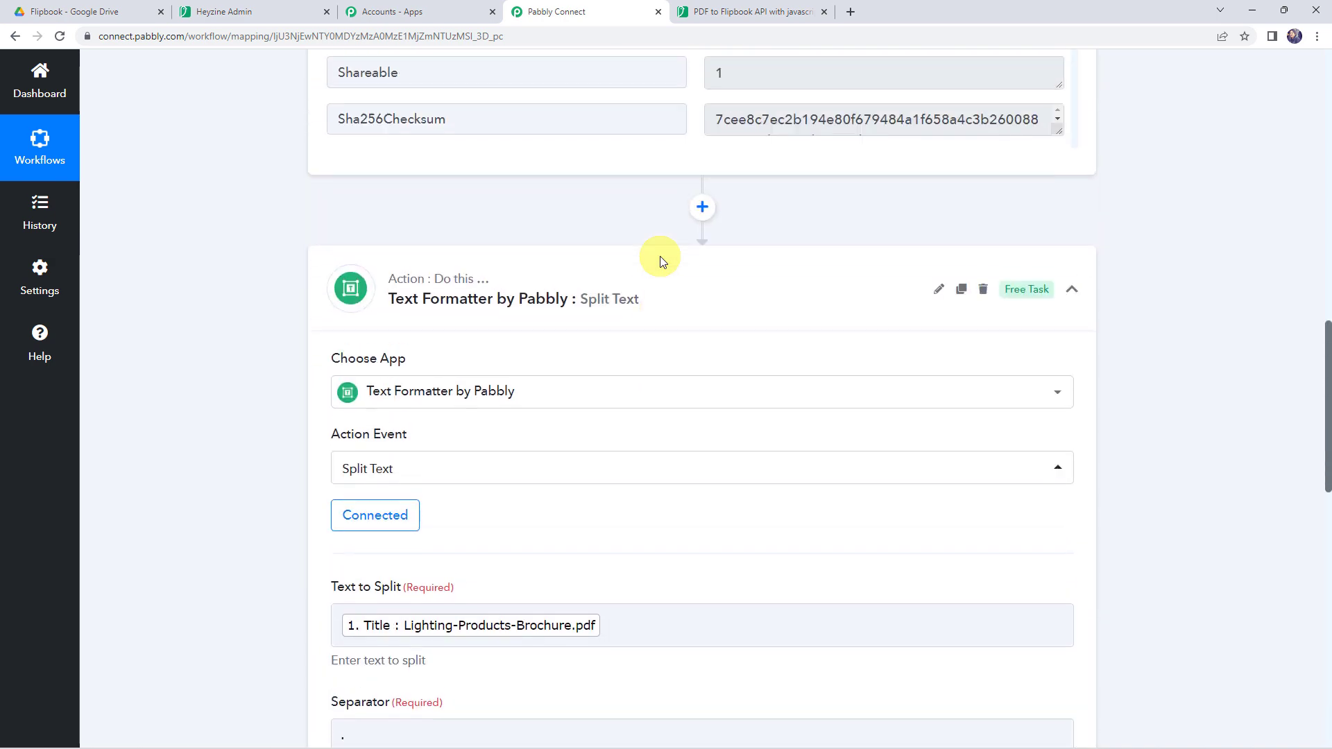
{"action": "left_click", "coordinate": [632, 359]}
{"action": "scroll", "coordinate": [633, 360], "scroll_direction": "up", "scroll_amount": 15}
{"action": "scroll", "coordinate": [634, 361], "scroll_direction": "up", "scroll_amount": 1}
{"action": "left_click", "coordinate": [630, 296]}
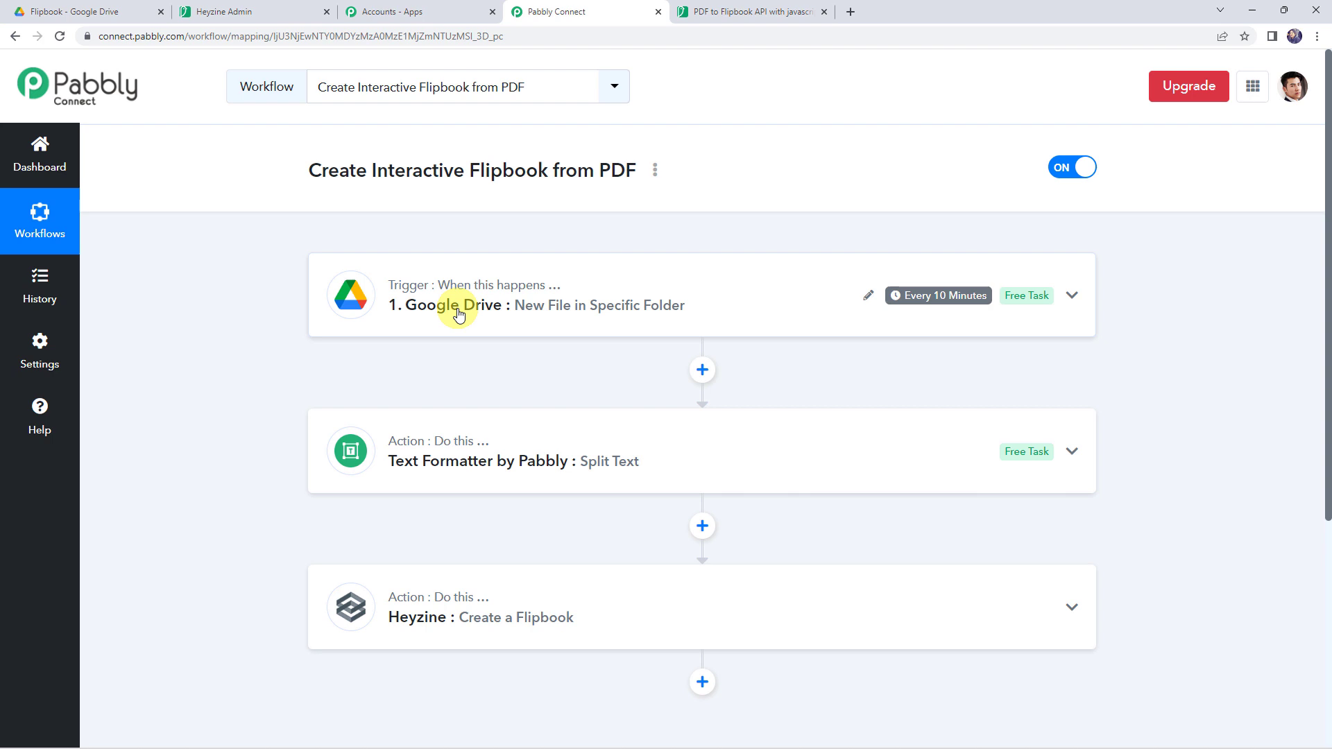